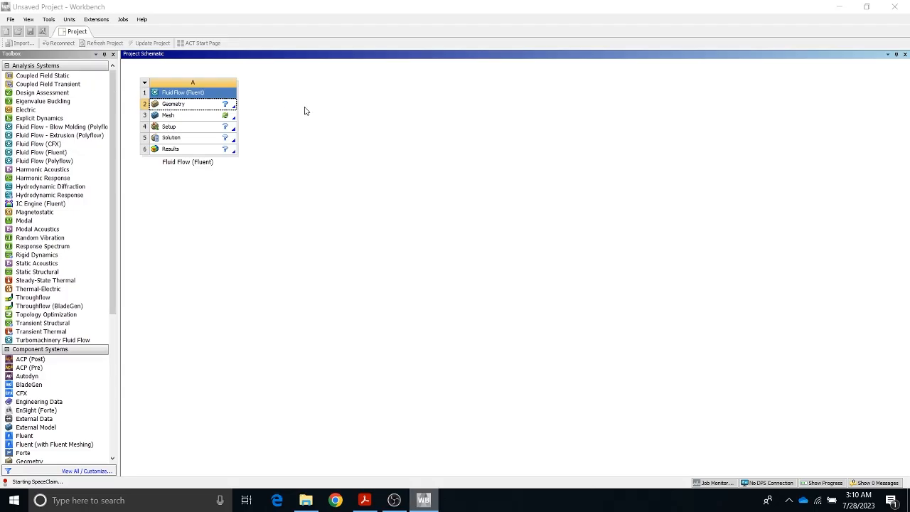
# Open the Fluid Flow (Fluent) geometry in SpaceClaim and set up a sketch on the XY plane in plan view
pyautogui.click(219, 105)
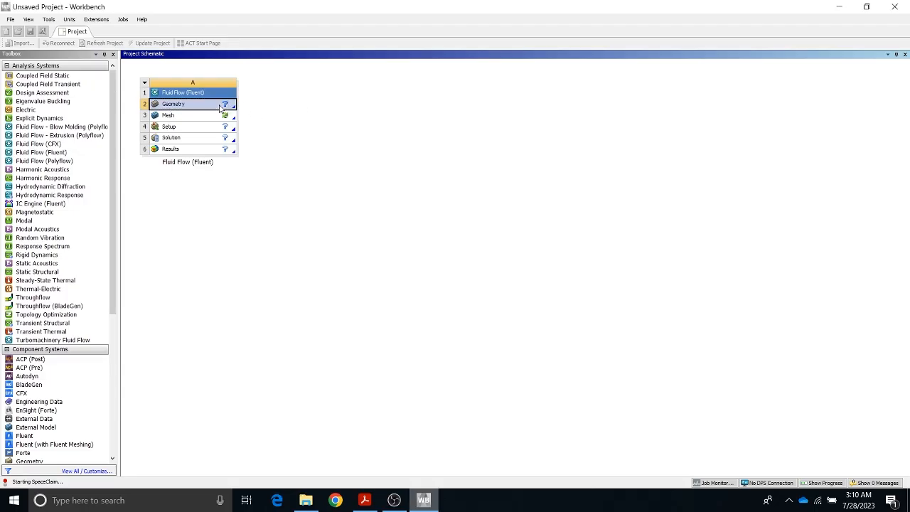
pyautogui.rightClick(220, 105)
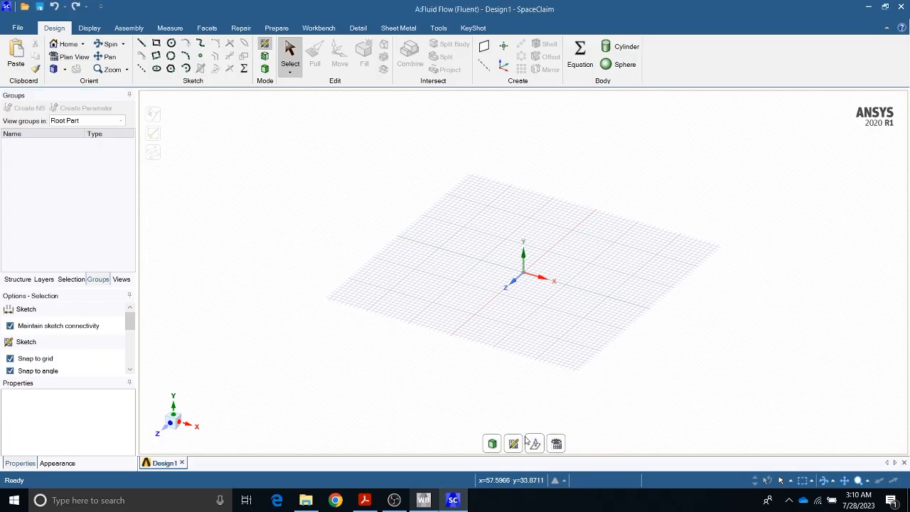
pyautogui.click(492, 444)
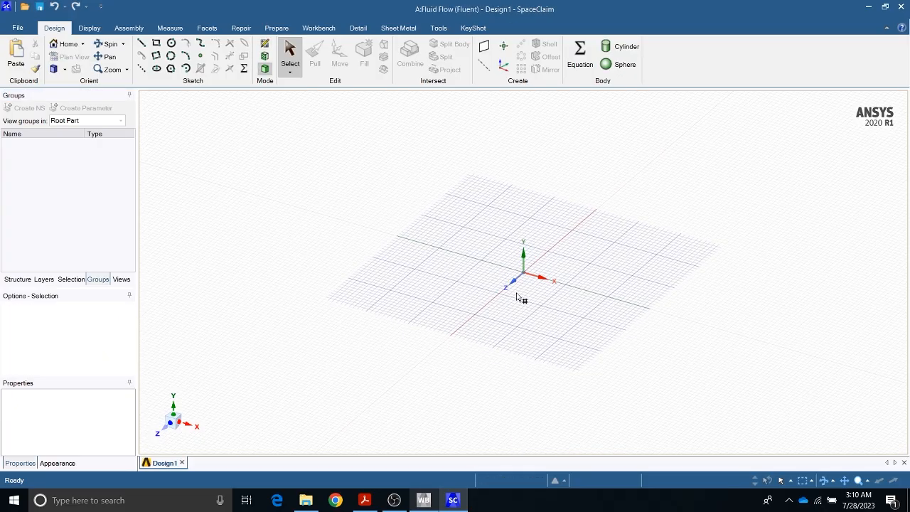
pyautogui.click(542, 256)
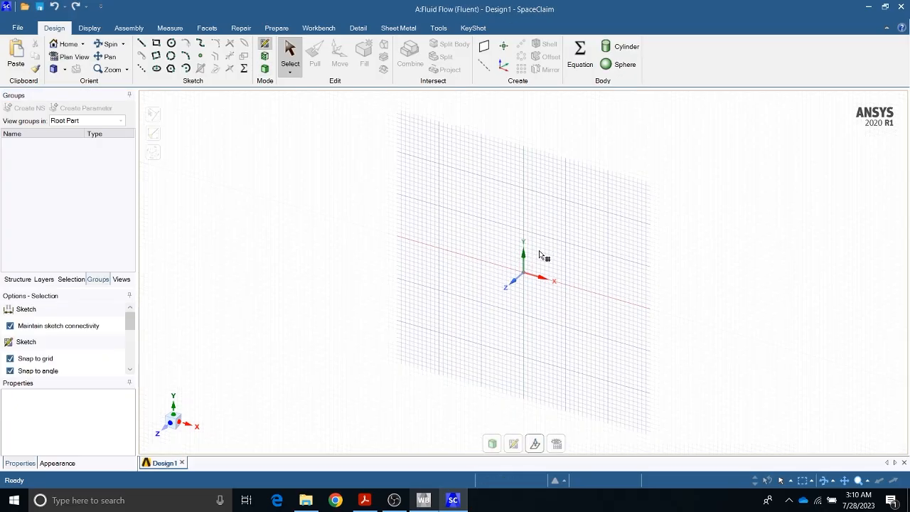
pyautogui.click(74, 59)
# Sketch a circle with a diameter of 30 mm centred on the origin
pyautogui.click(171, 43)
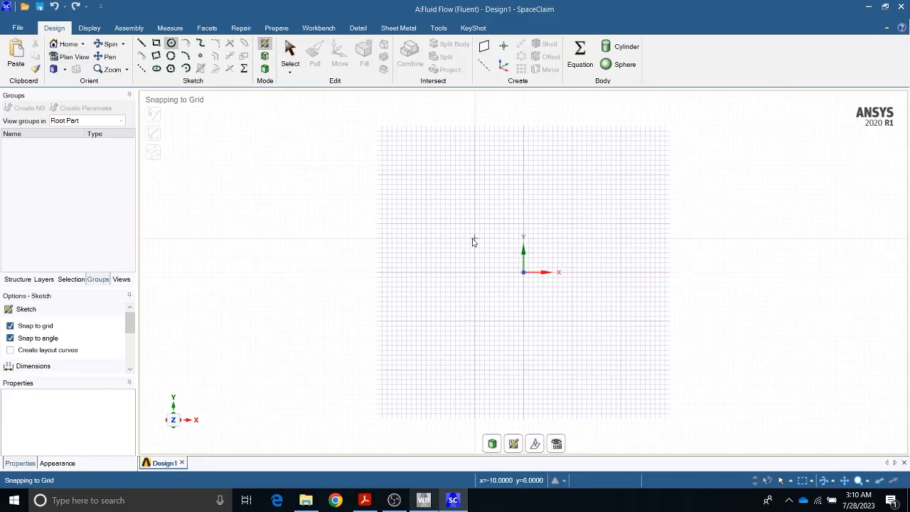
pyautogui.click(523, 273)
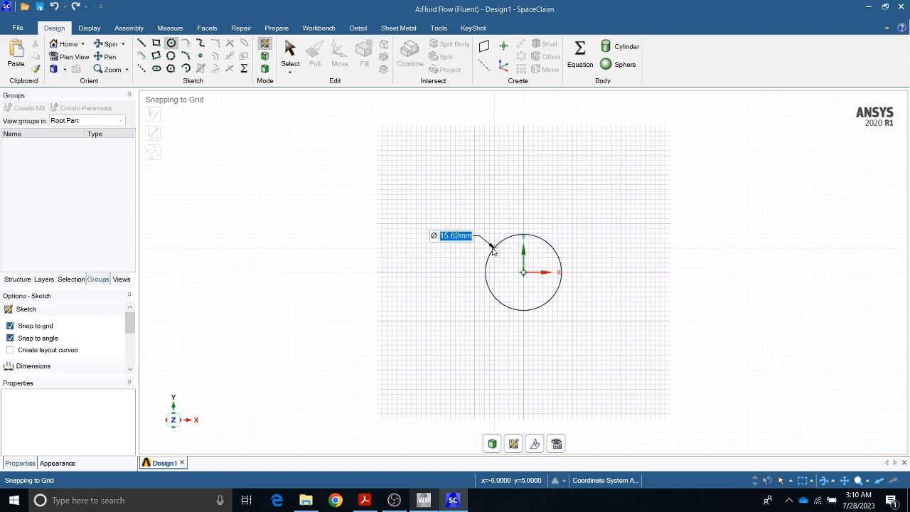
pyautogui.write('3')
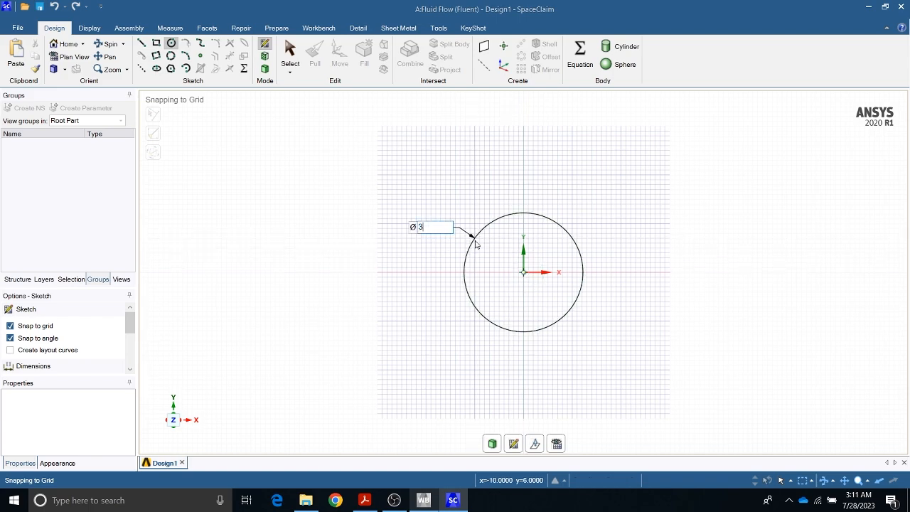
pyautogui.write('0')
pyautogui.press('Return')
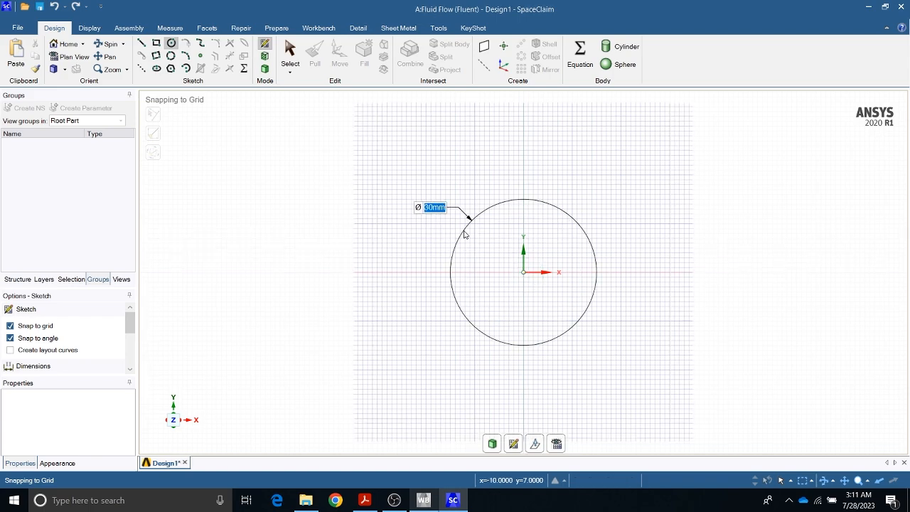
# Pull the circular face 2 mm in the negative Z direction to form a solid disc
pyautogui.click(263, 69)
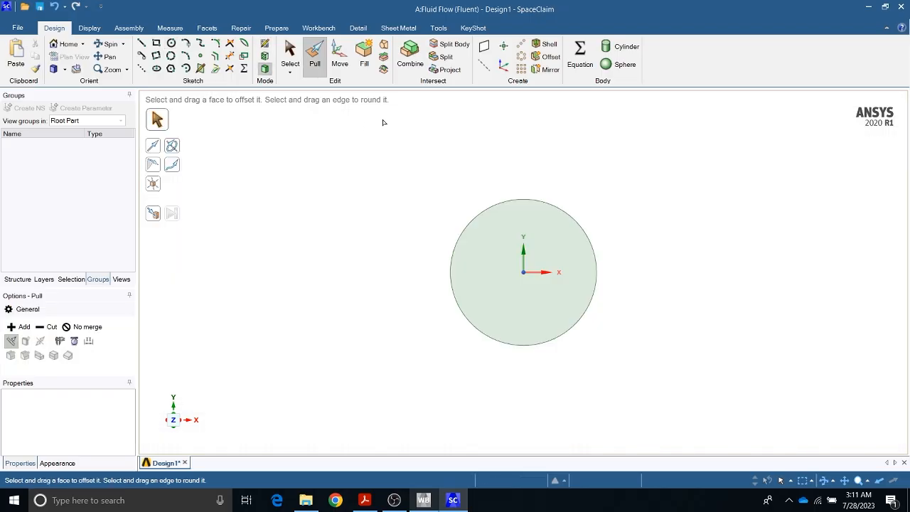
pyautogui.moveTo(382, 121); pyautogui.dragTo(266, 144, button='middle')
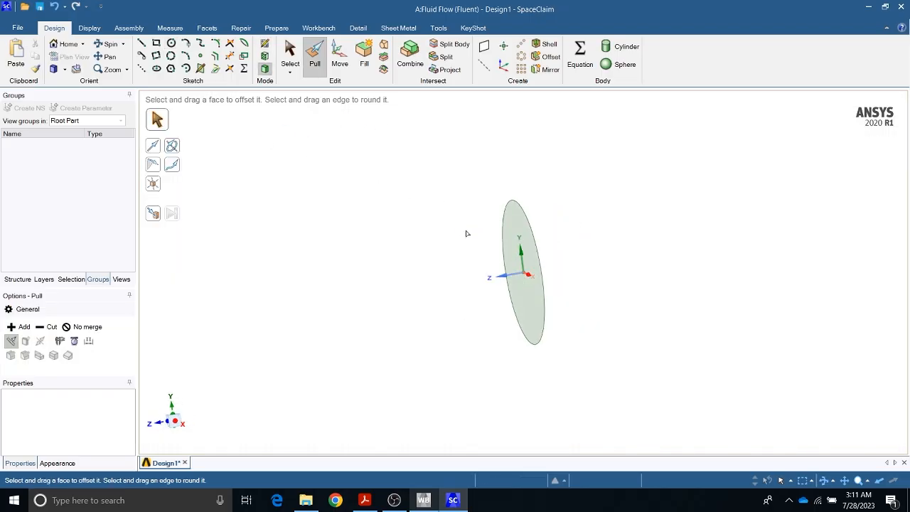
pyautogui.click(532, 277)
pyautogui.click(530, 277)
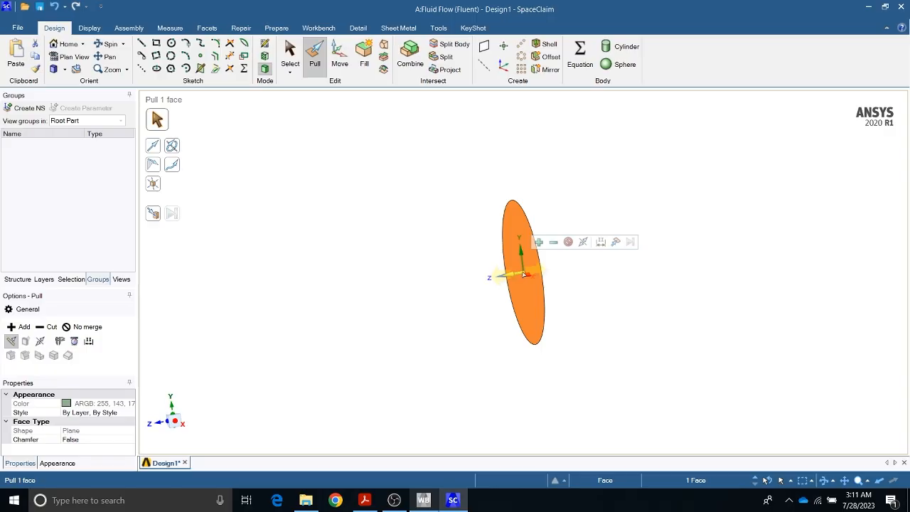
pyautogui.moveTo(524, 274); pyautogui.dragTo(552, 271)
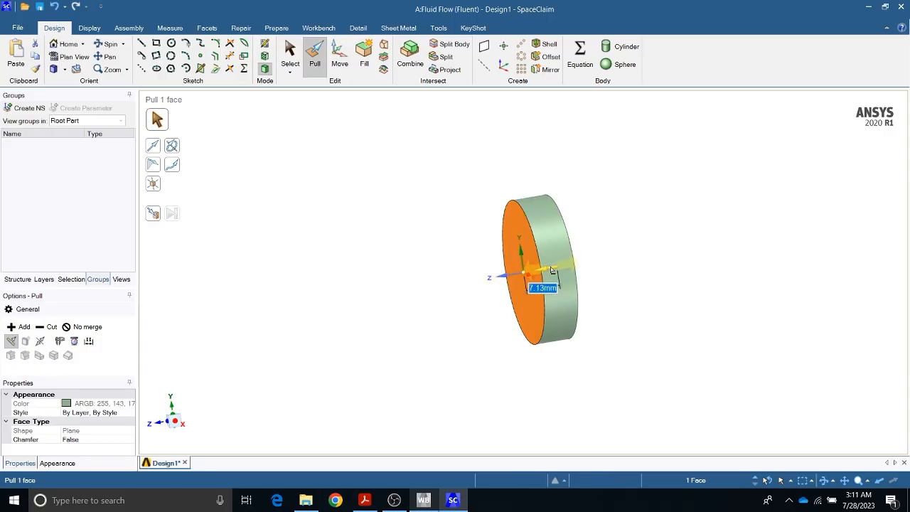
pyautogui.write('2')
pyautogui.press('Return')
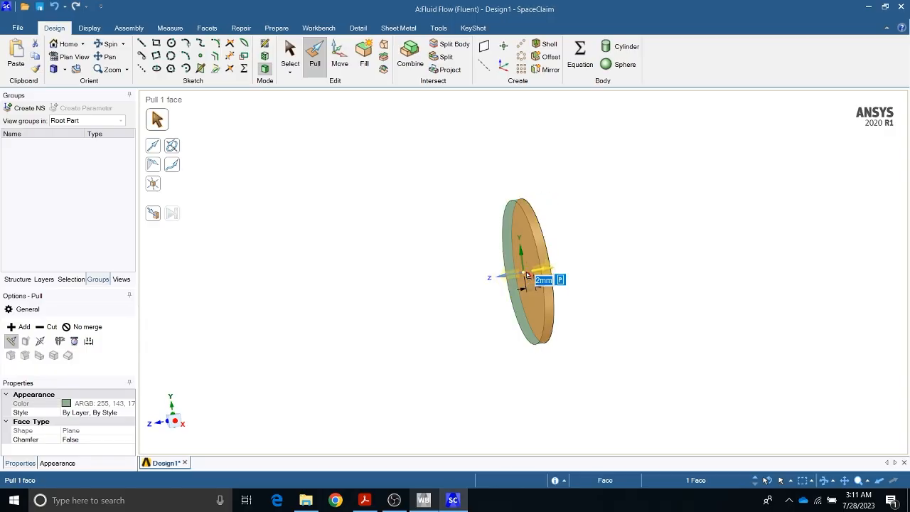
pyautogui.moveTo(382, 260)
pyautogui.mouseDown(button='middle')
pyautogui.moveTo(449, 235)
pyautogui.moveTo(339, 253)
pyautogui.moveTo(400, 276)
pyautogui.moveTo(403, 250)
pyautogui.moveTo(363, 214)
pyautogui.mouseUp(button='middle')
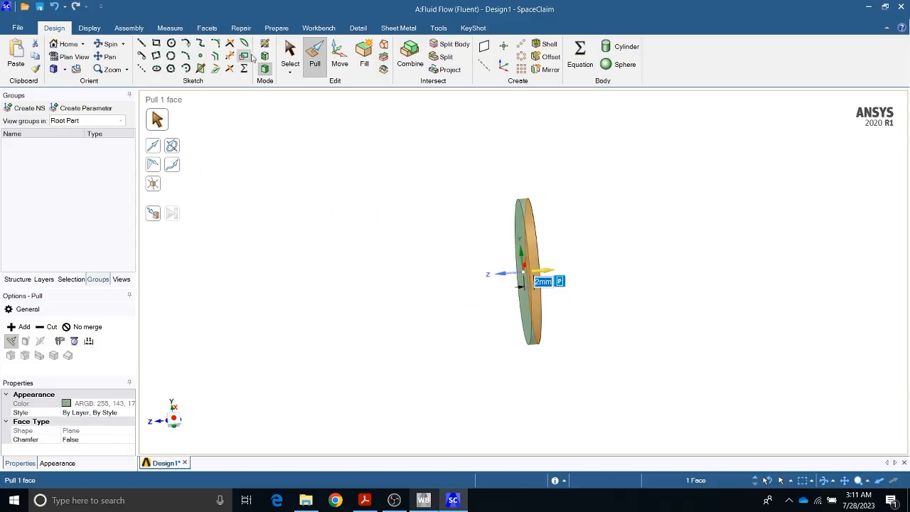
pyautogui.click(290, 57)
pyautogui.click(378, 290)
pyautogui.moveTo(377, 290); pyautogui.dragTo(412, 270, button='middle')
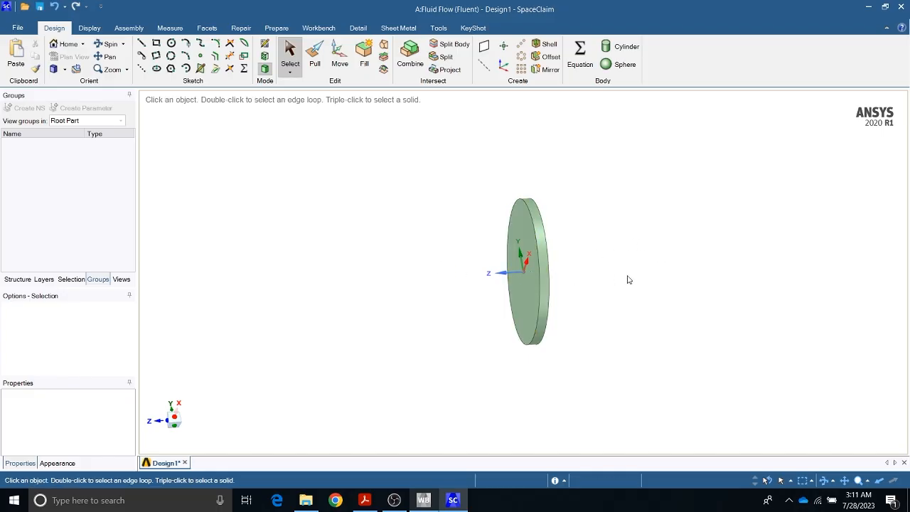
# Start a Pull on the disc's front face with an offset of 0 and make that dimension a parameter
pyautogui.click(506, 268)
pyautogui.click(315, 64)
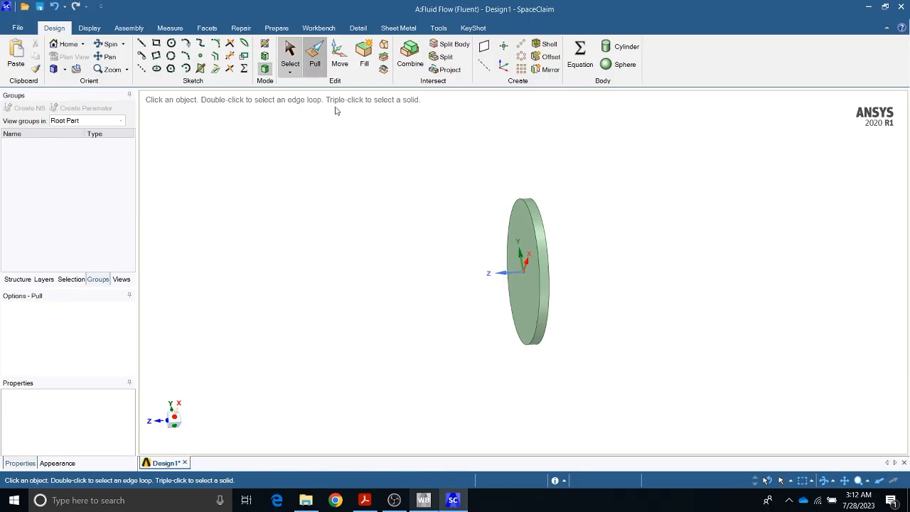
pyautogui.click(524, 253)
pyautogui.click(525, 250)
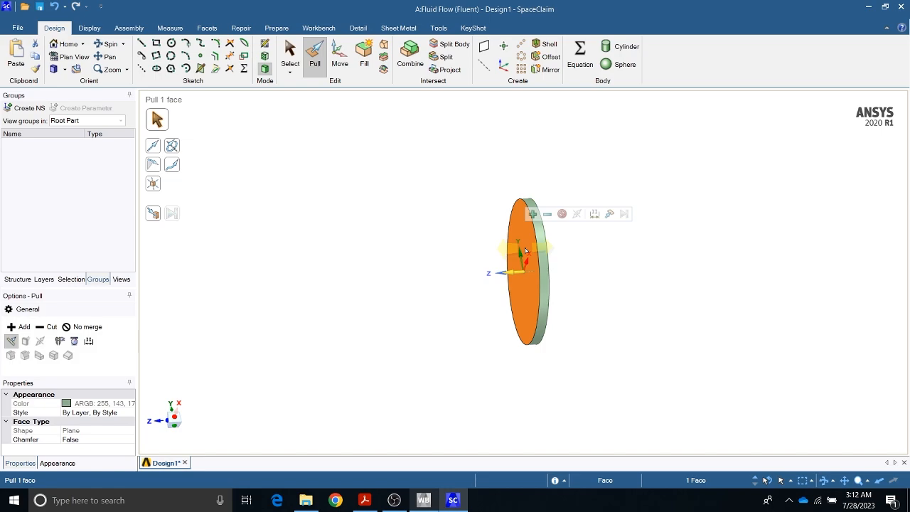
pyautogui.moveTo(525, 251)
pyautogui.mouseDown()
pyautogui.moveTo(497, 252)
pyautogui.moveTo(526, 253)
pyautogui.mouseUp()
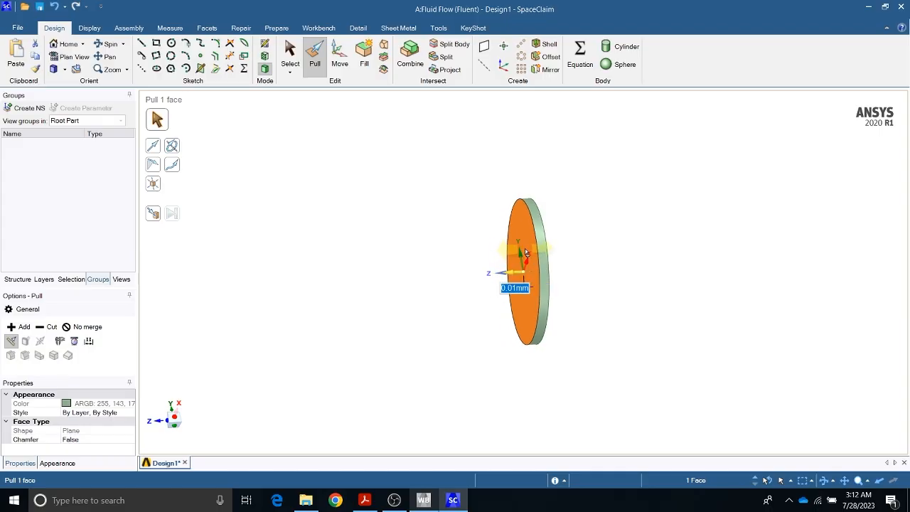
pyautogui.write('0')
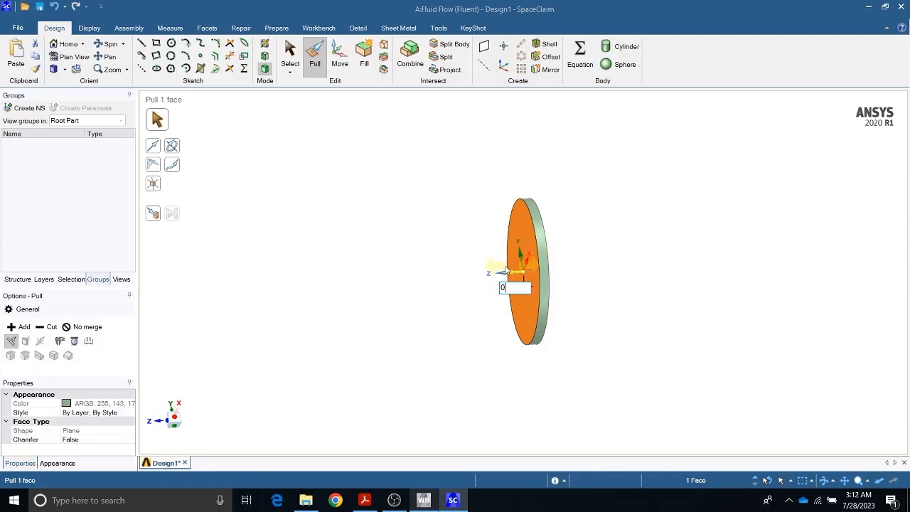
pyautogui.press('Escape')
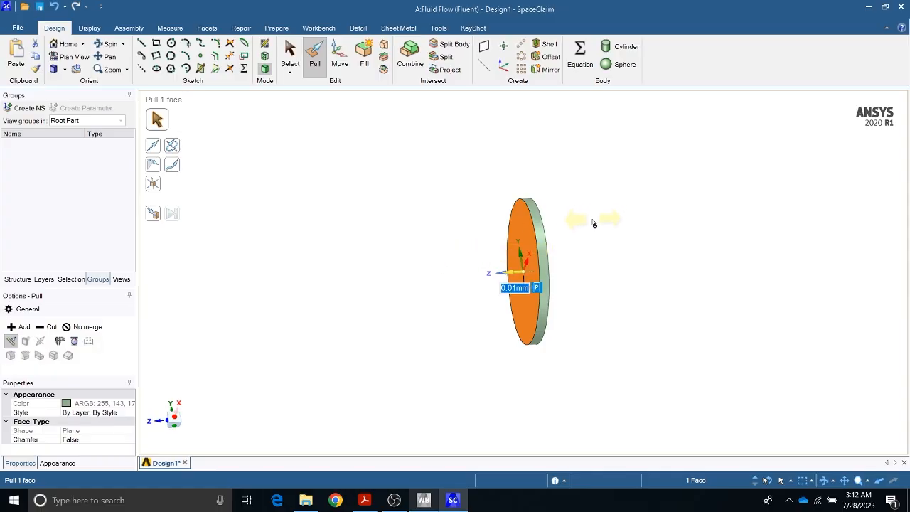
pyautogui.write('0')
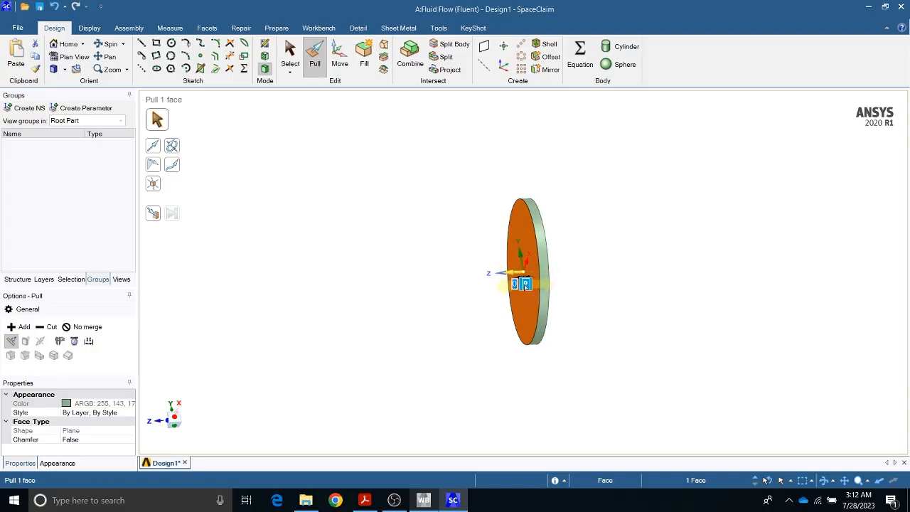
pyautogui.click(525, 285)
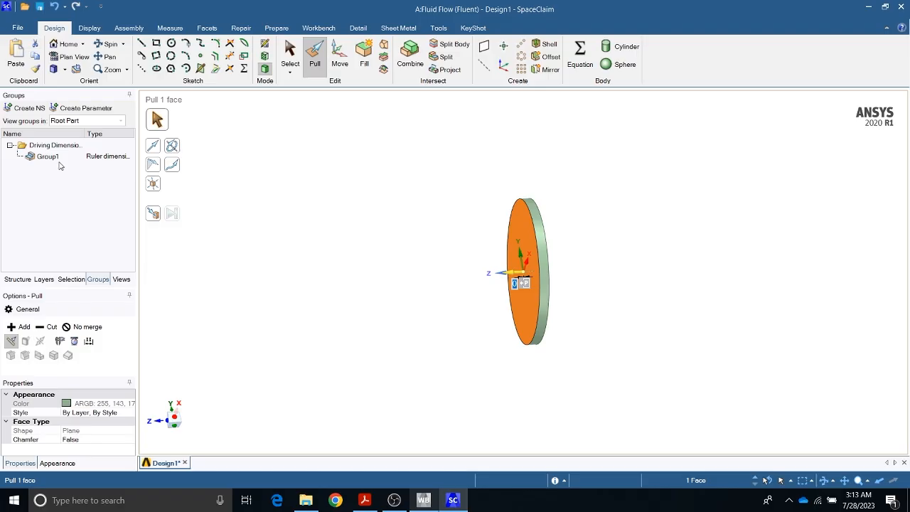
# Set the Group1 ruler dimension to 10 mm to try out the parametric pull
pyautogui.click(24, 278)
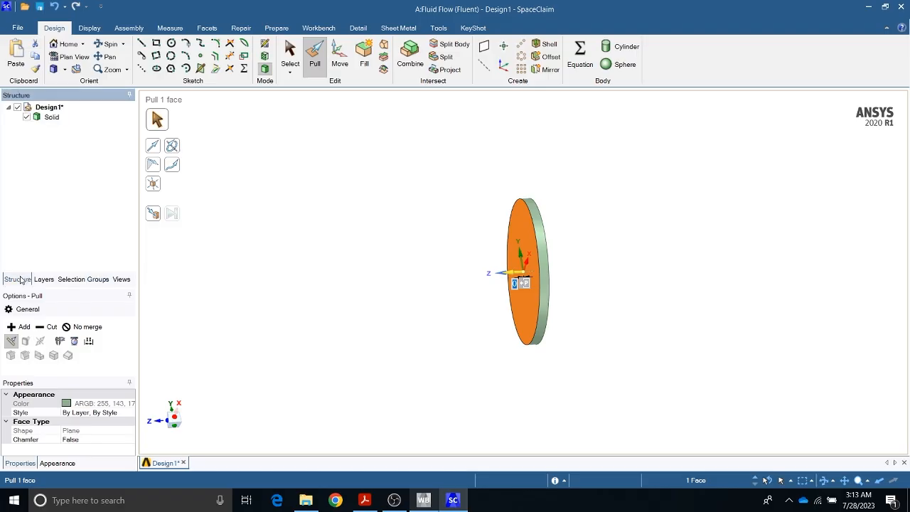
pyautogui.click(97, 280)
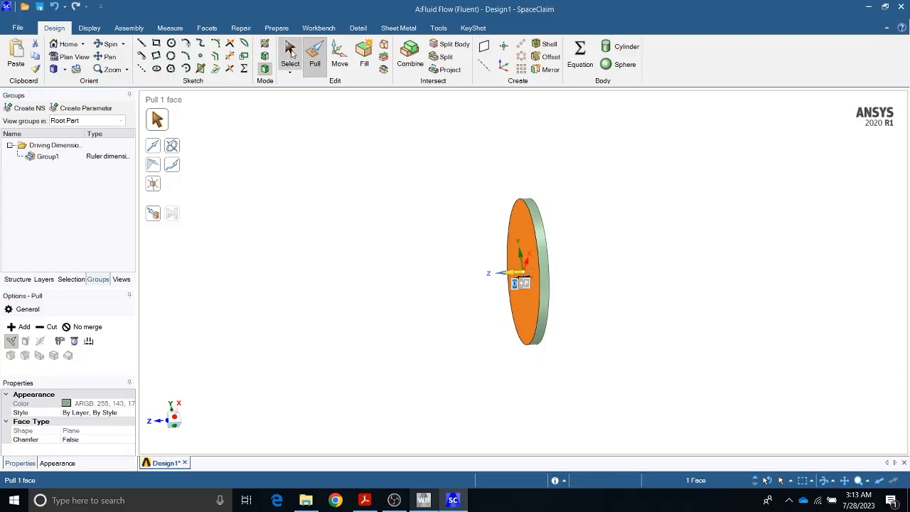
pyautogui.click(290, 54)
pyautogui.click(259, 104)
pyautogui.click(107, 158)
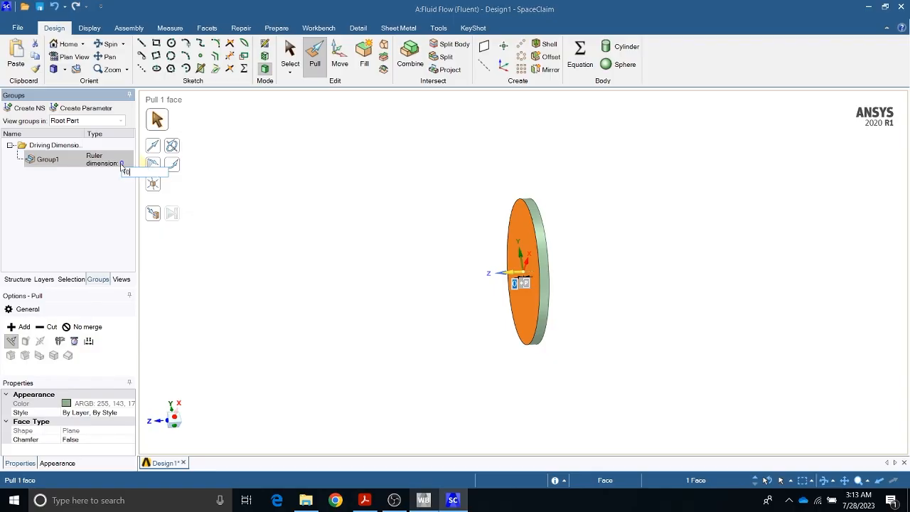
pyautogui.click(125, 210)
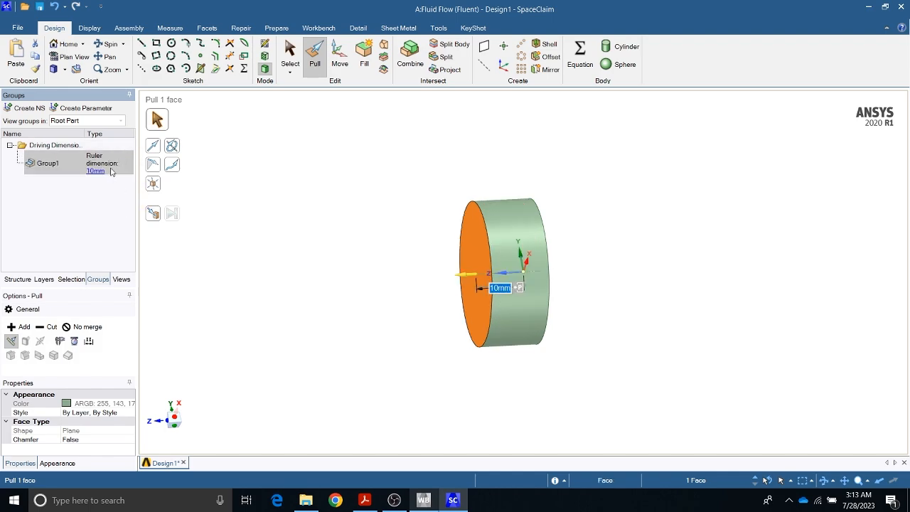
# Set the Group1 ruler dimension to 0 and leave the Pull tool
pyautogui.click(100, 172)
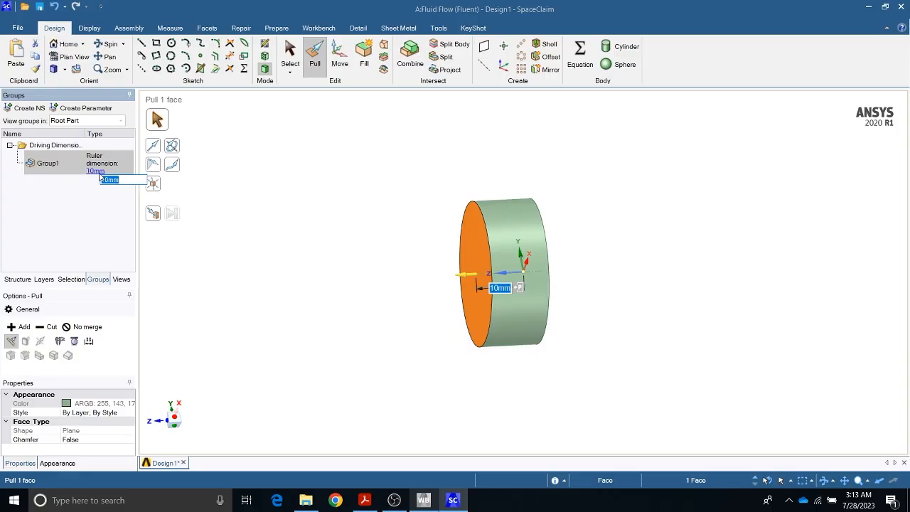
pyautogui.press('BackSpace')
pyautogui.press('Return')
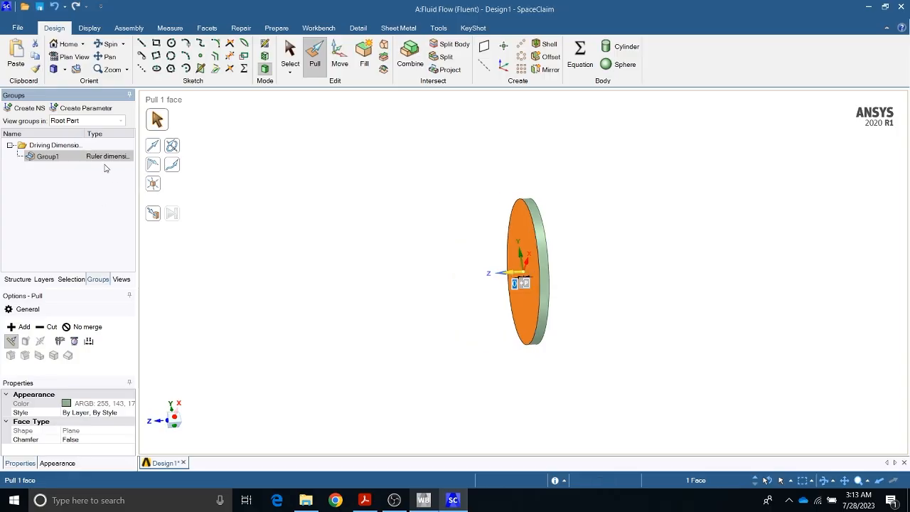
pyautogui.click(289, 58)
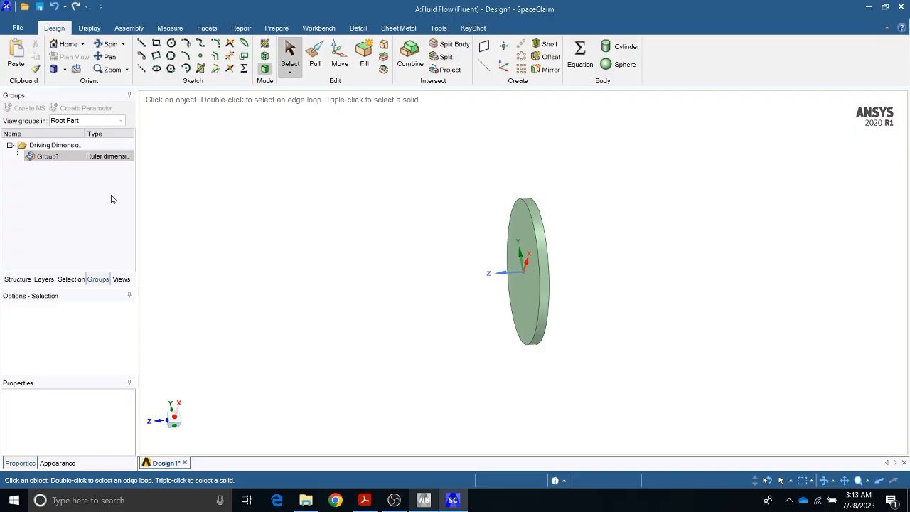
pyautogui.click(105, 162)
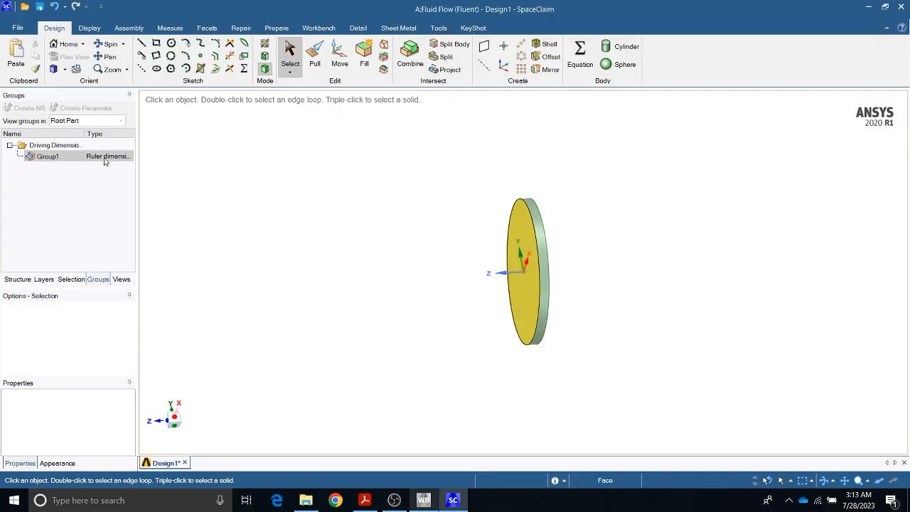
pyautogui.click(362, 362)
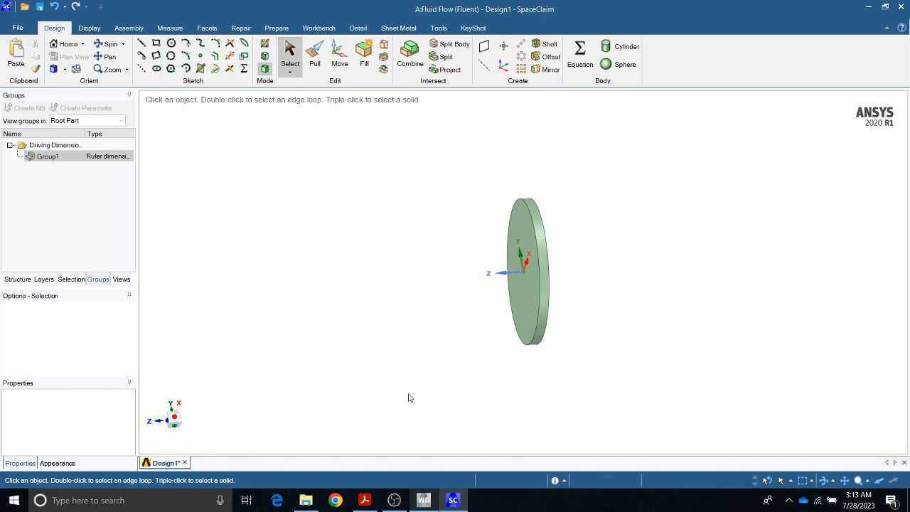
# Switch to Workbench and examine the Fluid Flow system's parameters and design points table
pyautogui.click(424, 501)
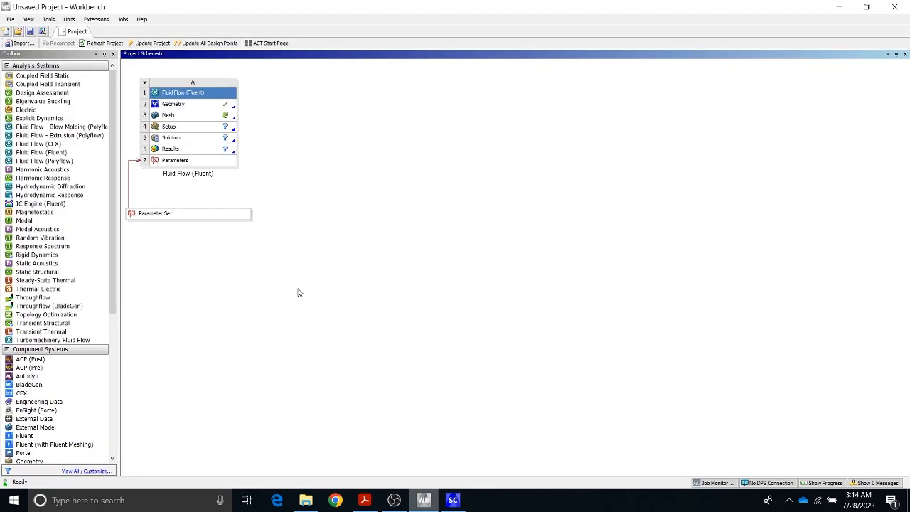
pyautogui.doubleClick(174, 161)
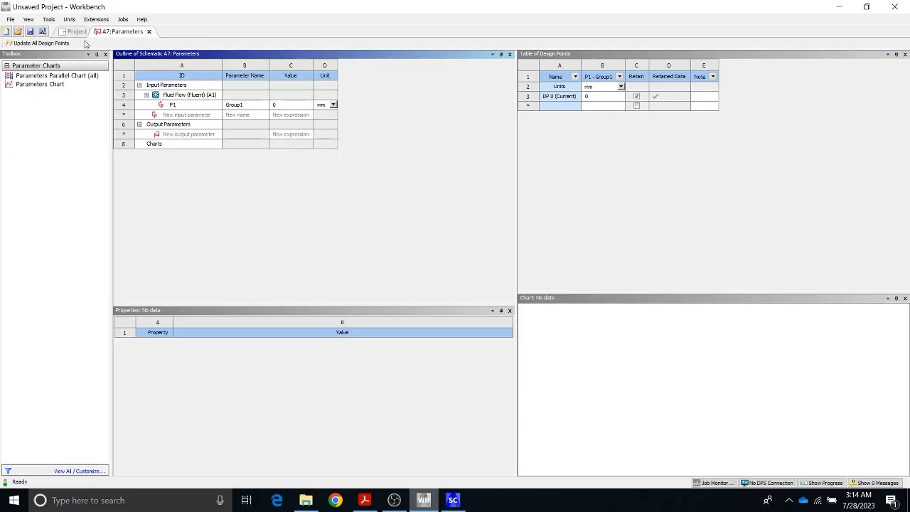
pyautogui.click(78, 32)
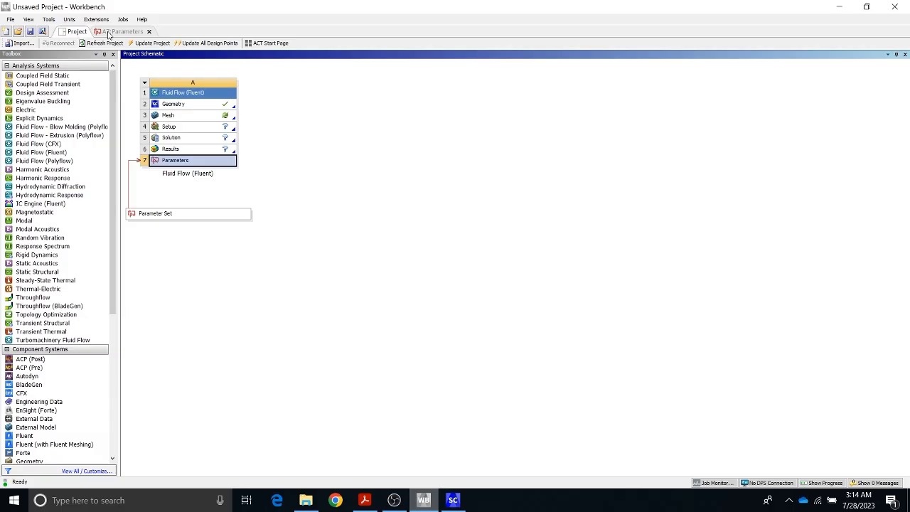
pyautogui.click(110, 32)
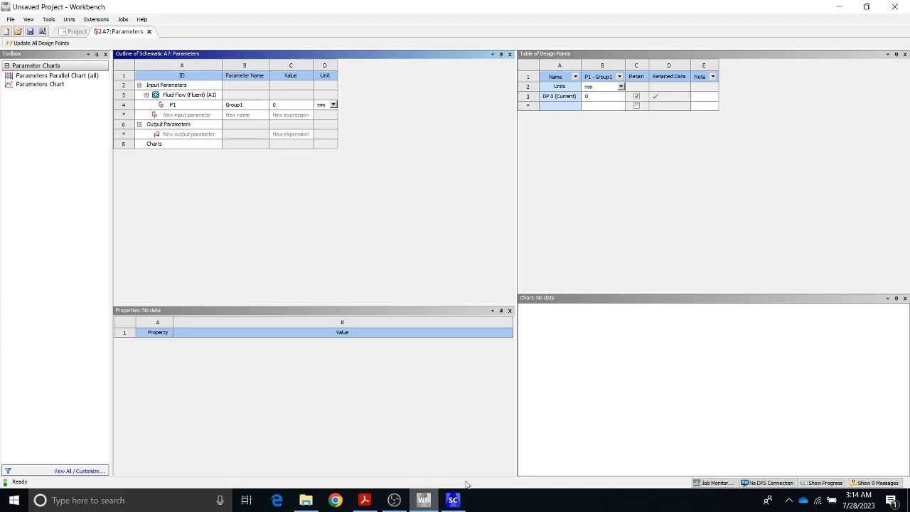
# Return to SpaceClaim, rename the Group1 driving dimension to Thickness, and check the new name in Workbench's parameter list
pyautogui.click(453, 500)
pyautogui.click(48, 156)
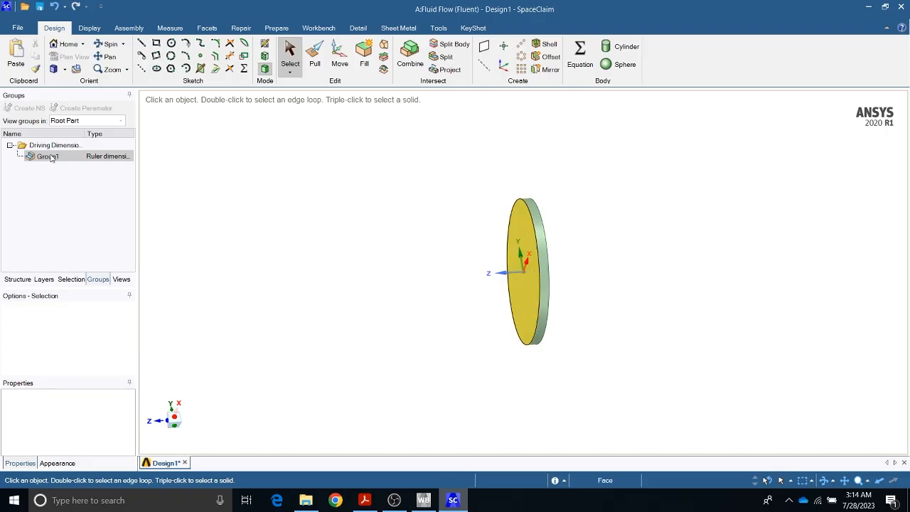
pyautogui.rightClick(49, 158)
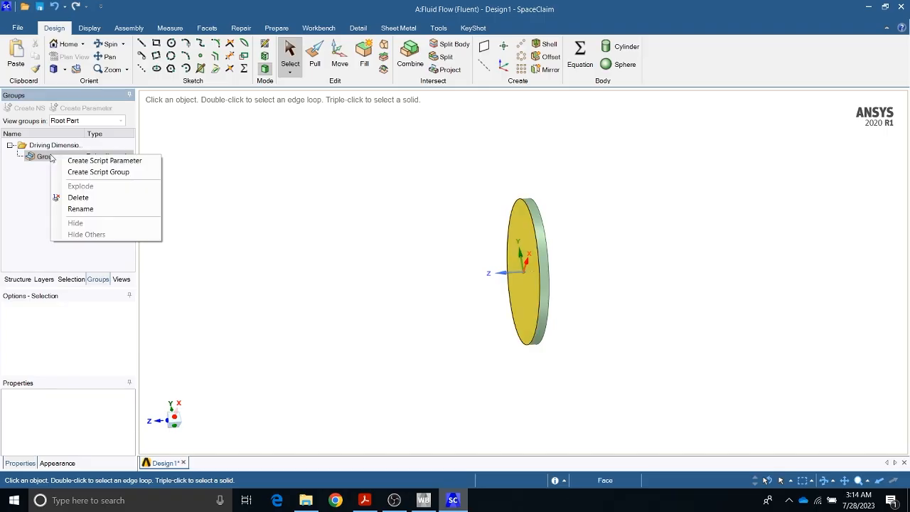
pyautogui.click(88, 208)
pyautogui.write('Thickness')
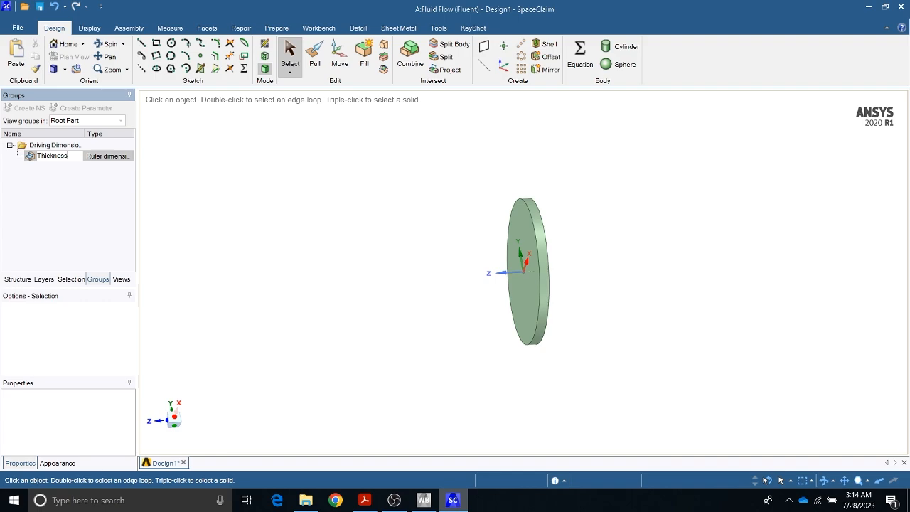
pyautogui.press('Return')
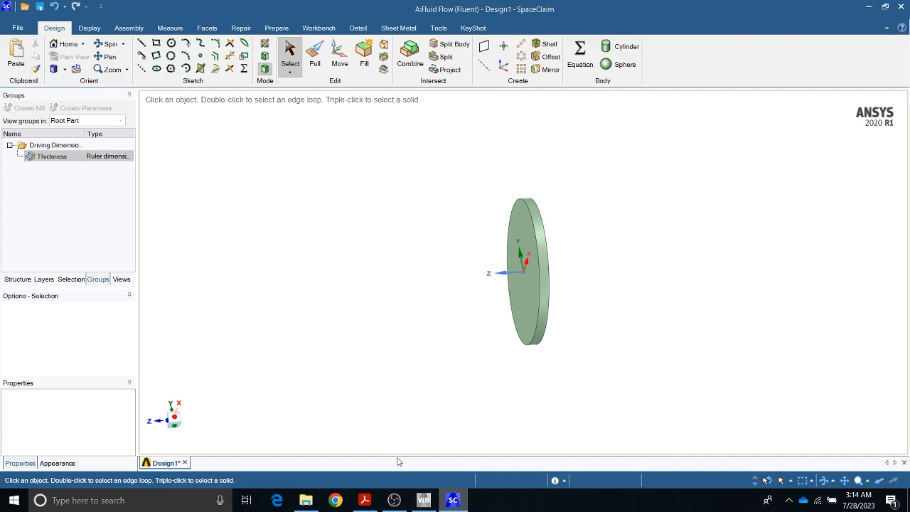
pyautogui.click(424, 500)
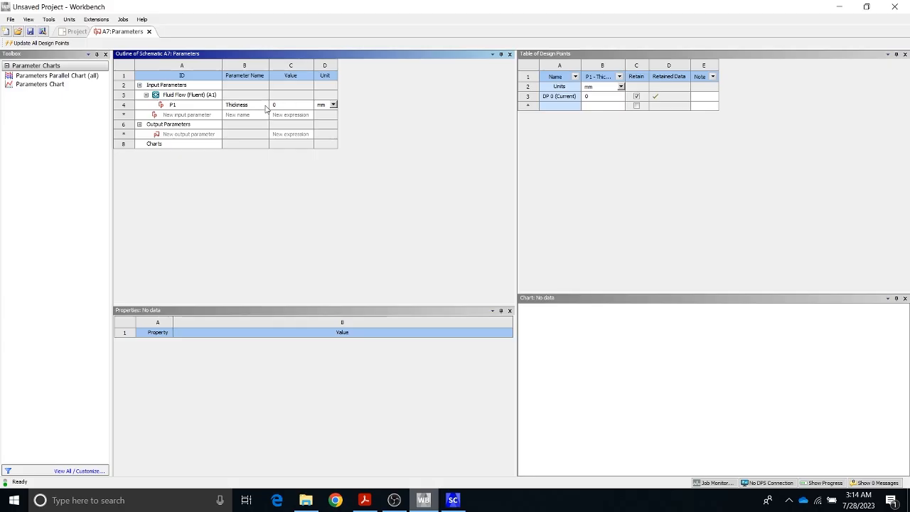
pyautogui.click(452, 499)
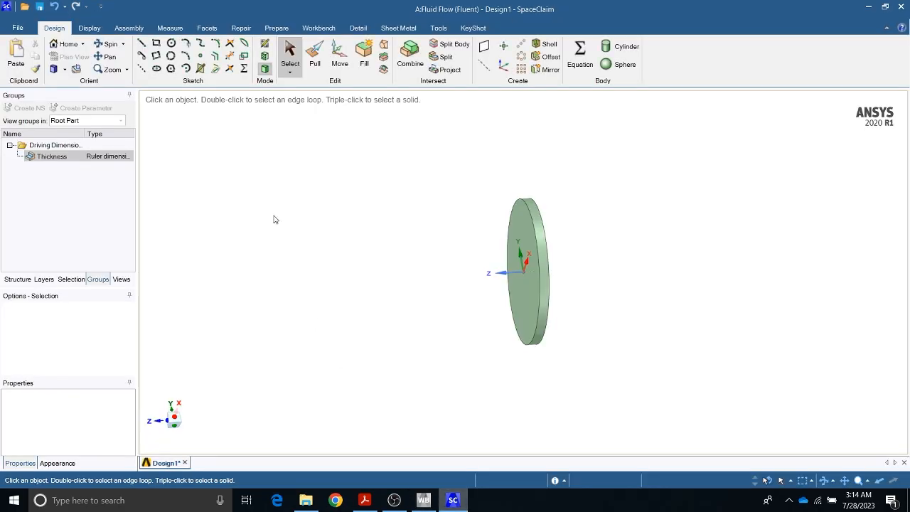
# Start a Pull on the disc's cylindrical outer face and make its radius dimension a parameter
pyautogui.click(317, 58)
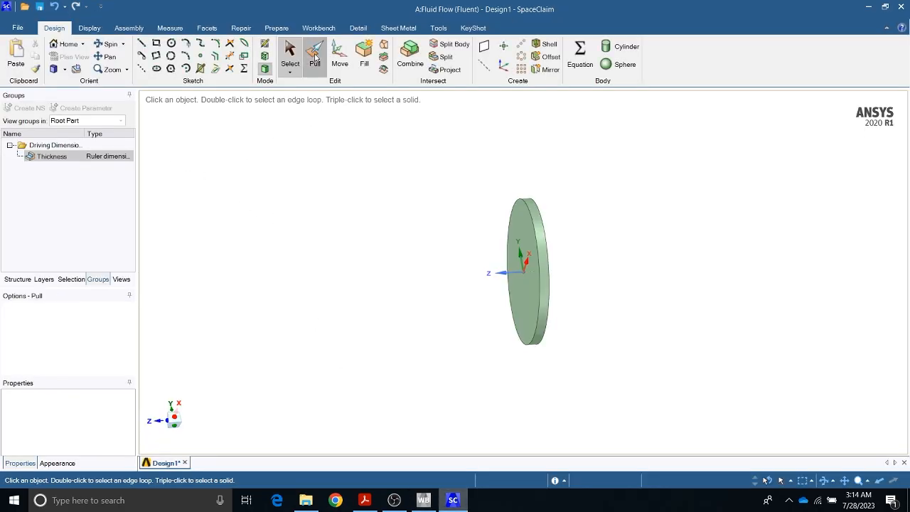
pyautogui.click(546, 253)
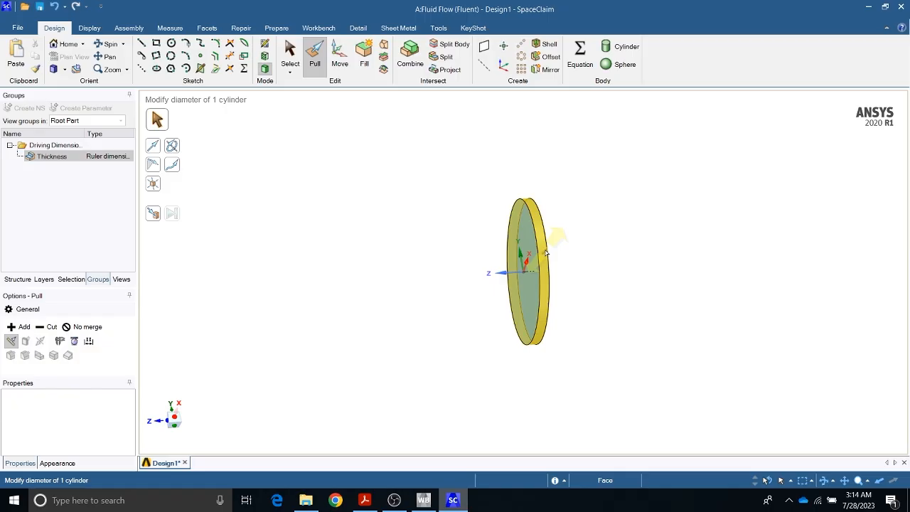
pyautogui.click(546, 253)
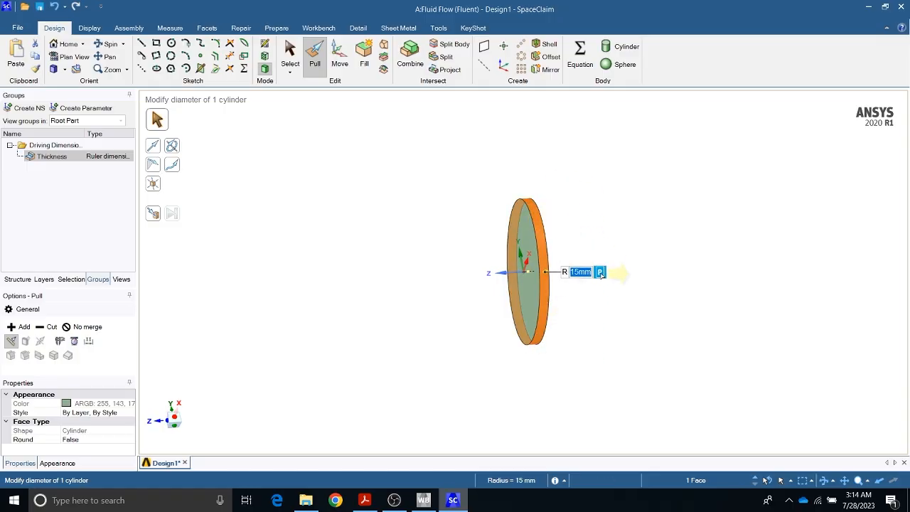
pyautogui.click(599, 273)
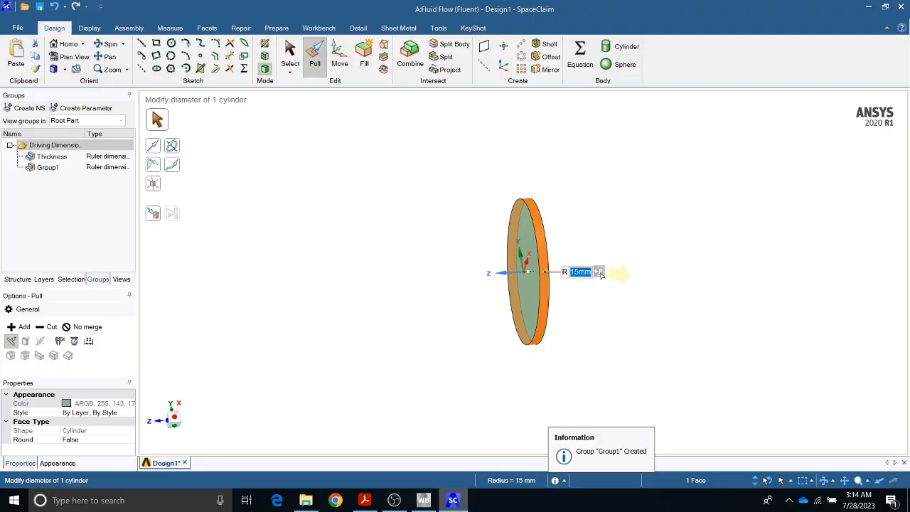
# Rename the new Group1 driving dimension to Radius
pyautogui.click(51, 171)
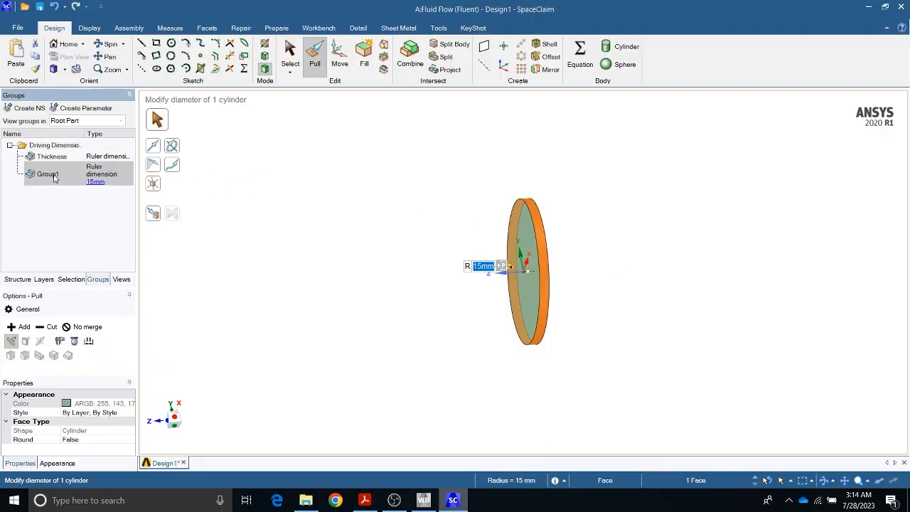
pyautogui.rightClick(53, 178)
pyautogui.click(87, 228)
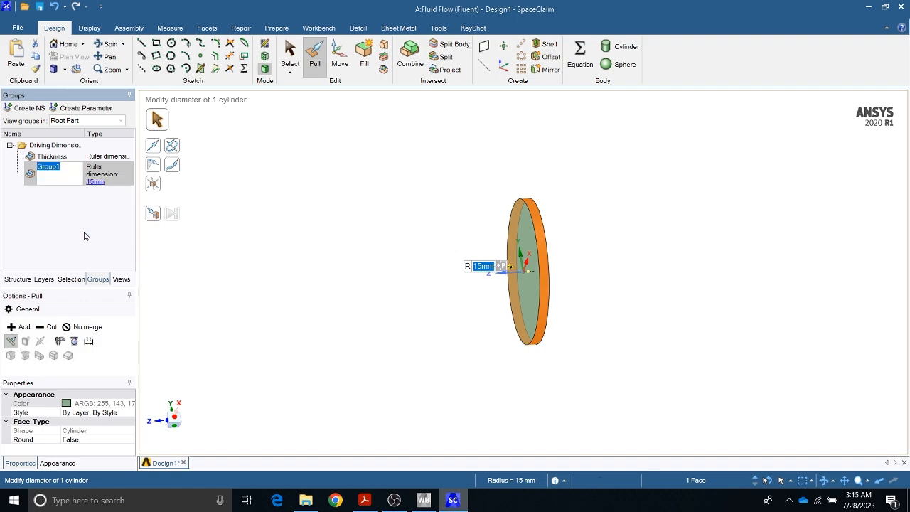
pyautogui.write('Re')
pyautogui.press('Return')
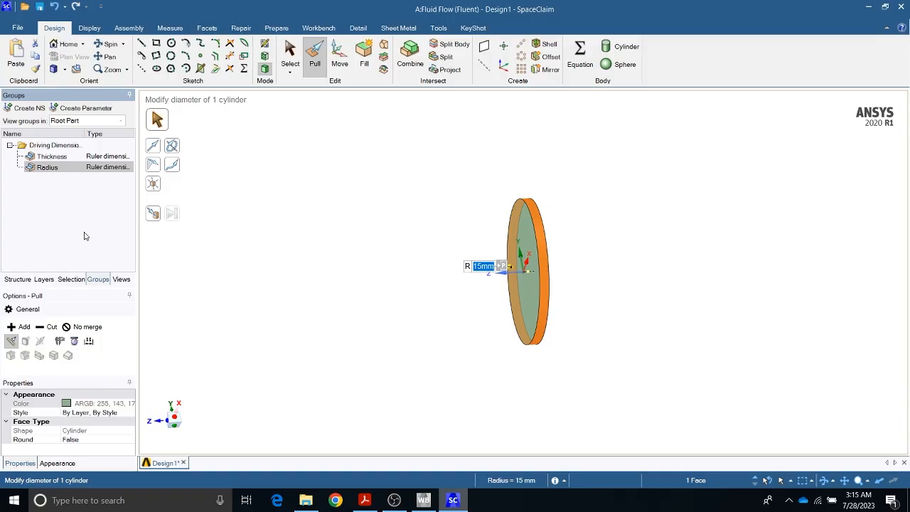
pyautogui.click(290, 56)
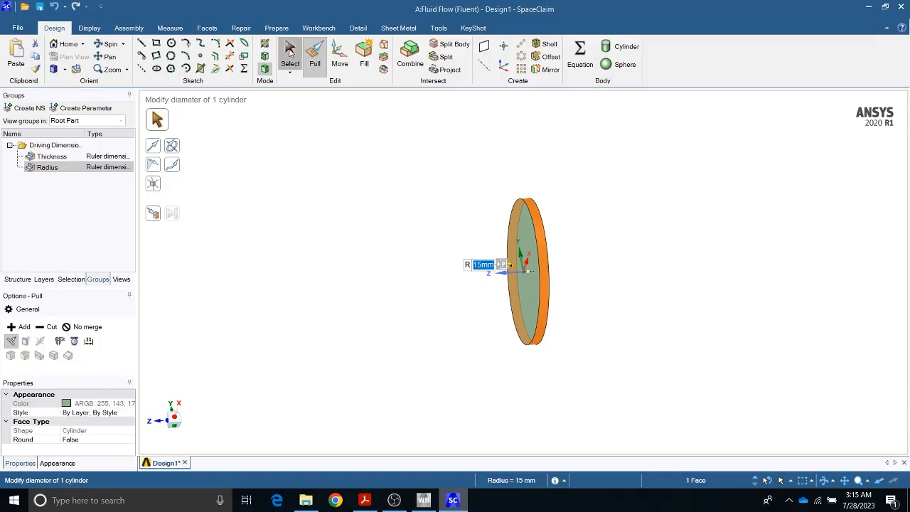
# Set the Radius ruler dimension to 30 mm to try out the parametric disc radius
pyautogui.click(104, 173)
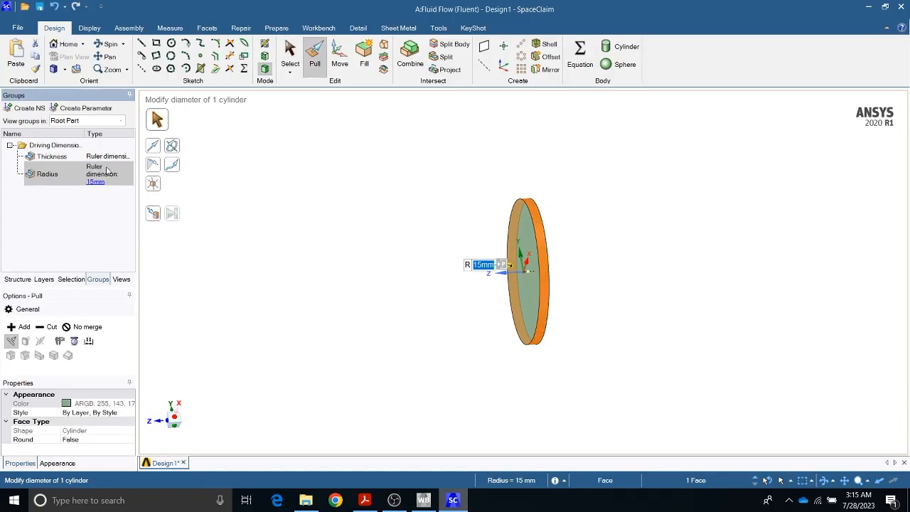
pyautogui.click(97, 182)
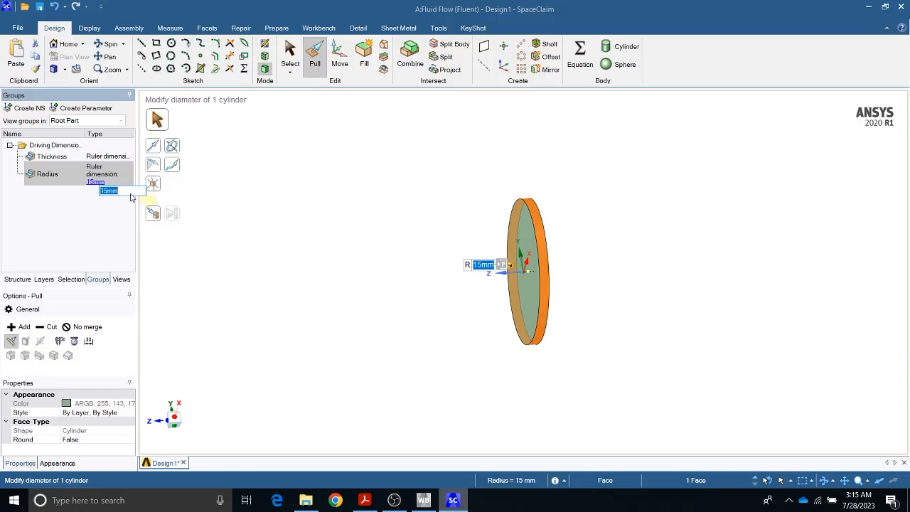
pyautogui.write('30')
pyautogui.press('Return')
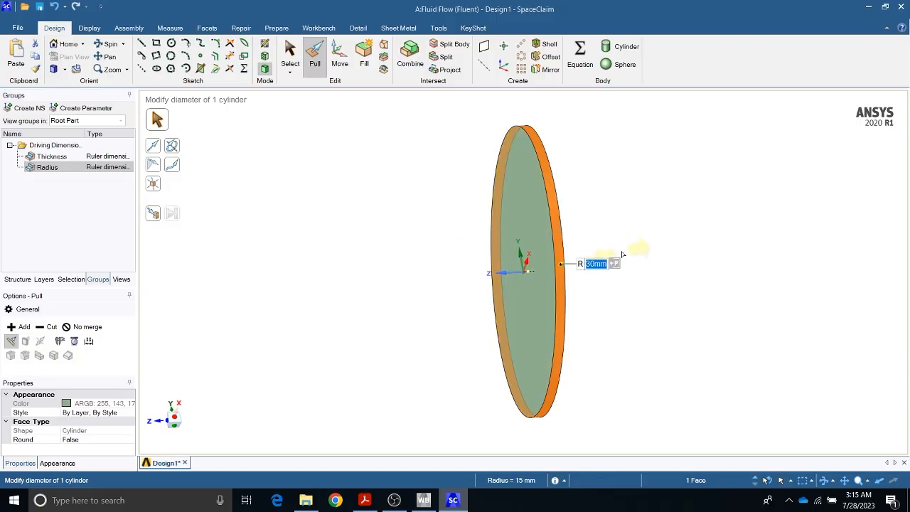
# Set the Radius ruler dimension to 15 mm
pyautogui.click(116, 167)
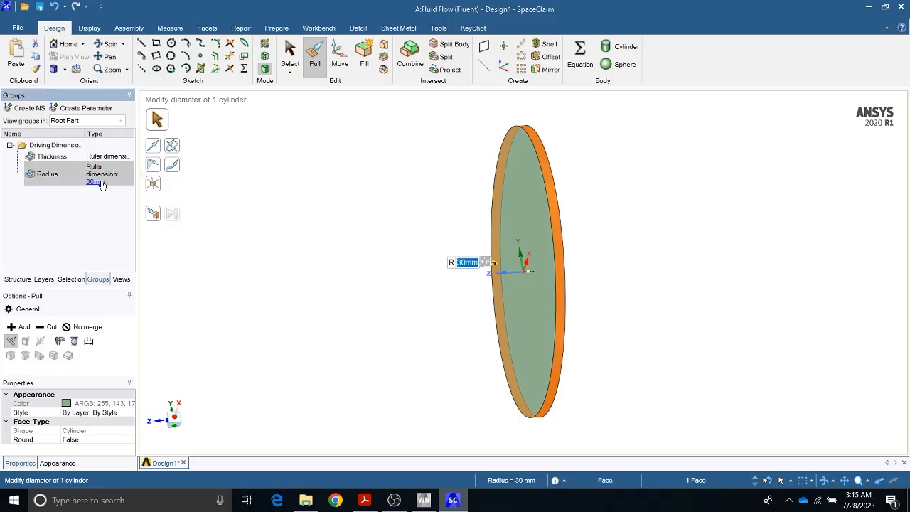
pyautogui.click(95, 182)
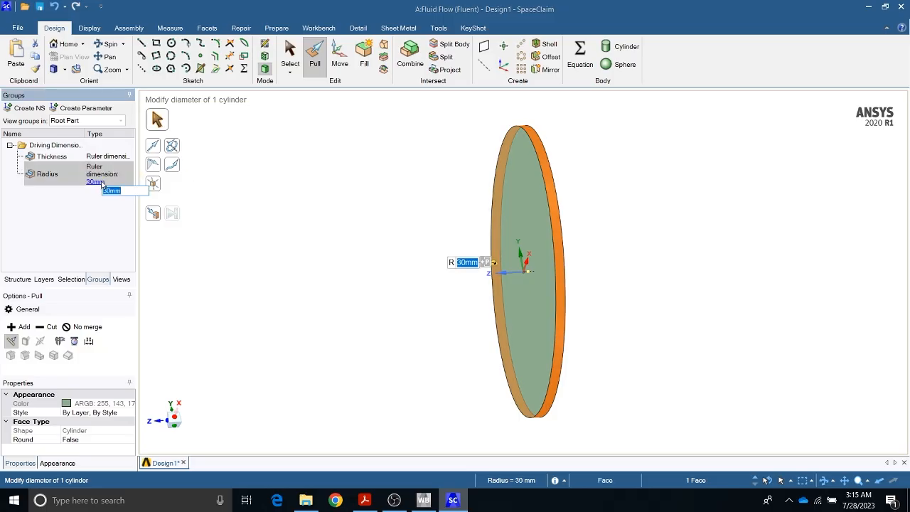
pyautogui.press('BackSpace')
pyautogui.write('15')
pyautogui.press('Return')
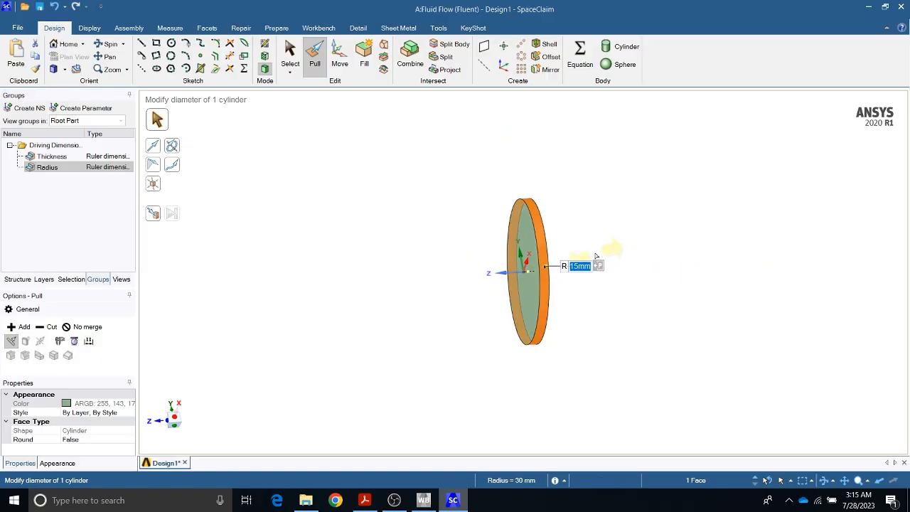
# Check the Radius parameter in Workbench, and return to SpaceClaim to leave the Pull tool
pyautogui.click(423, 500)
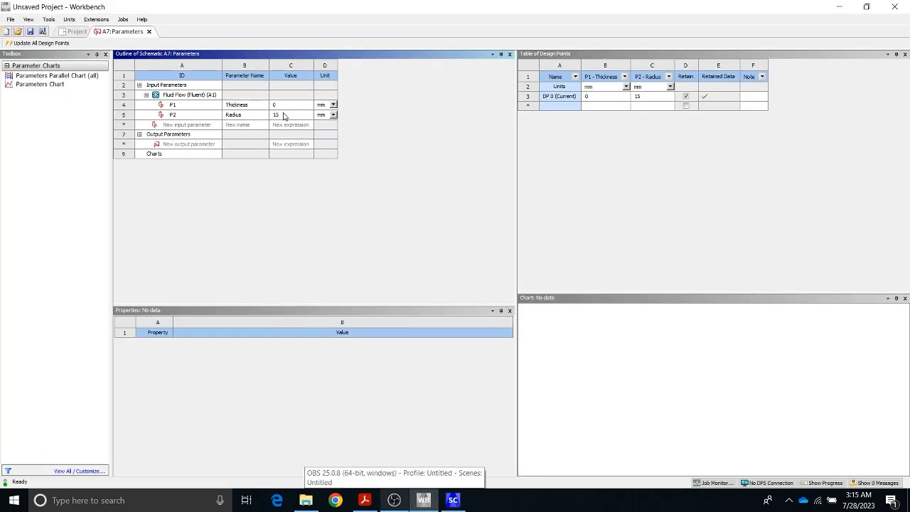
pyautogui.click(453, 500)
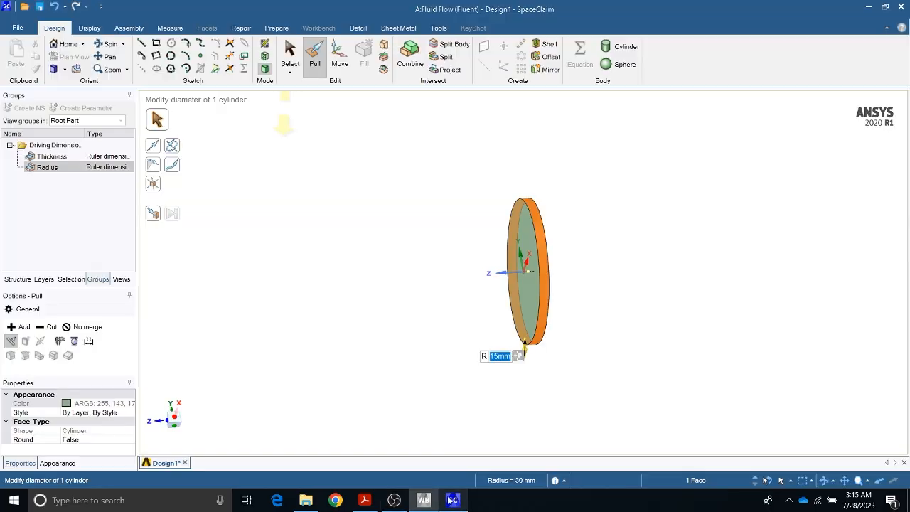
pyautogui.click(289, 55)
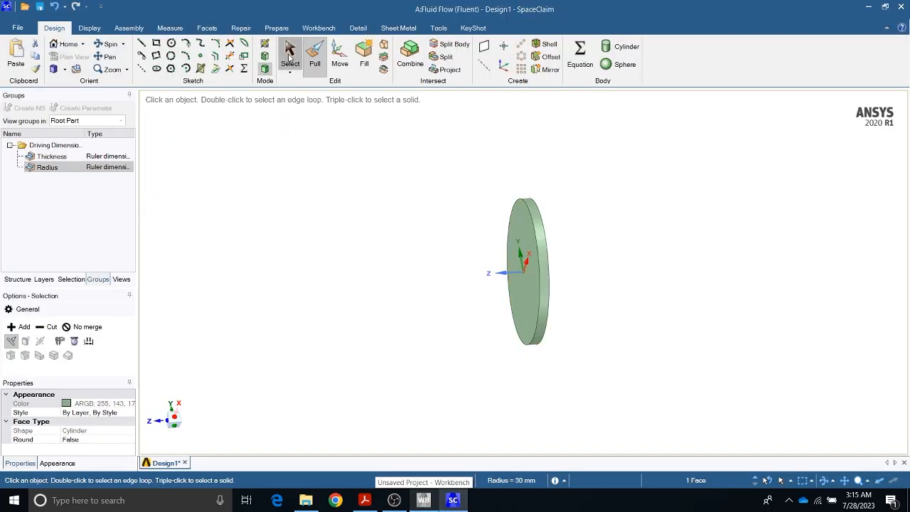
# Start a Move on the whole disc body with a 0° rotation about the X axis and make that angle a parameter
pyautogui.click(340, 63)
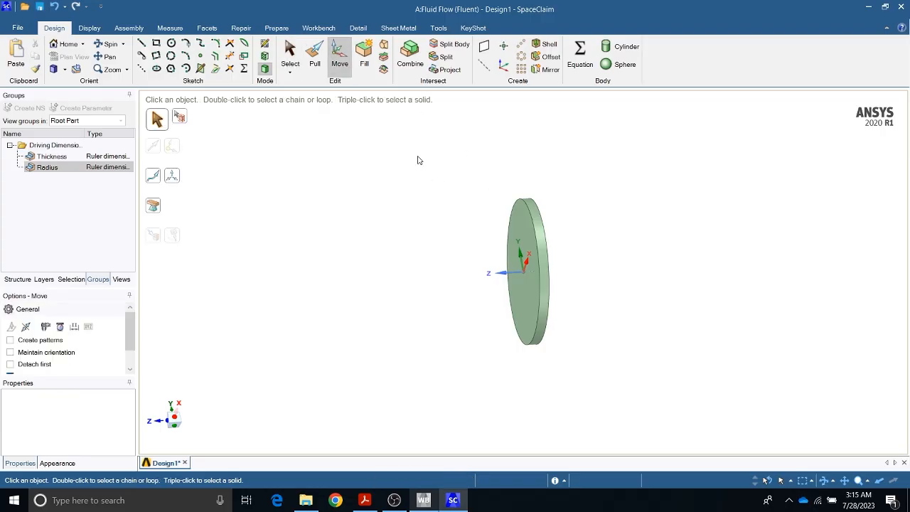
pyautogui.moveTo(418, 160); pyautogui.dragTo(628, 405)
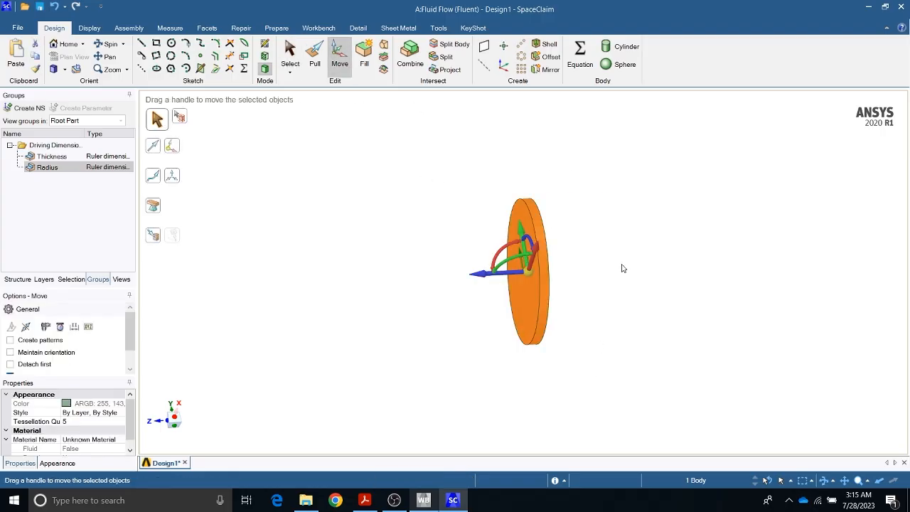
pyautogui.moveTo(621, 268); pyautogui.dragTo(603, 270, button='middle')
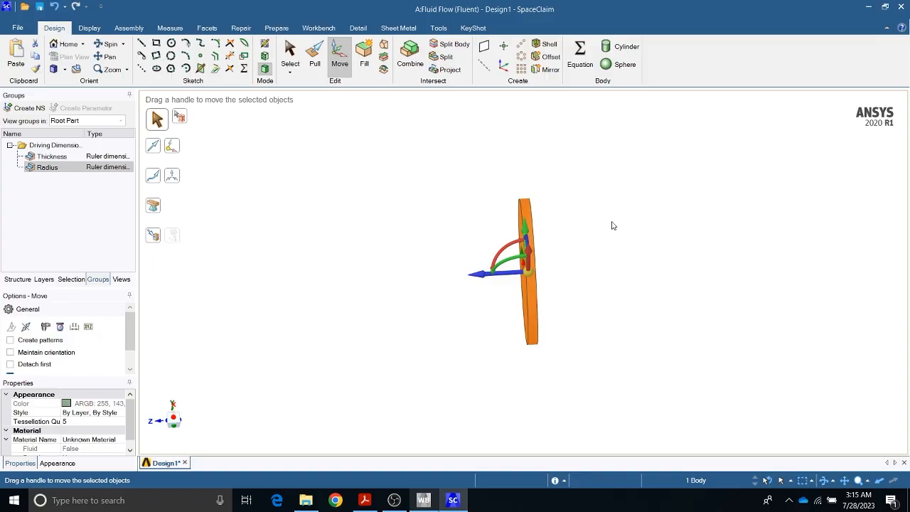
pyautogui.moveTo(453, 306); pyautogui.dragTo(446, 369, button='middle')
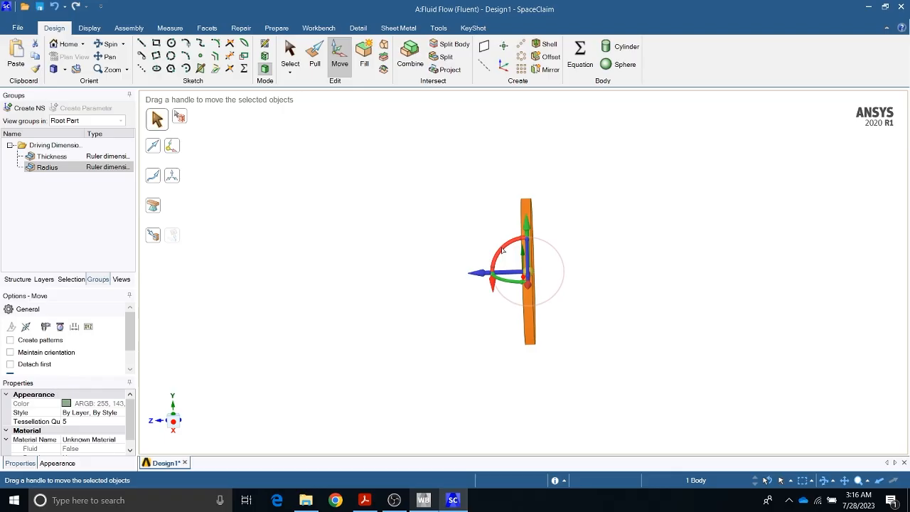
pyautogui.moveTo(504, 250); pyautogui.dragTo(496, 246)
pyautogui.moveTo(498, 246); pyautogui.dragTo(499, 248)
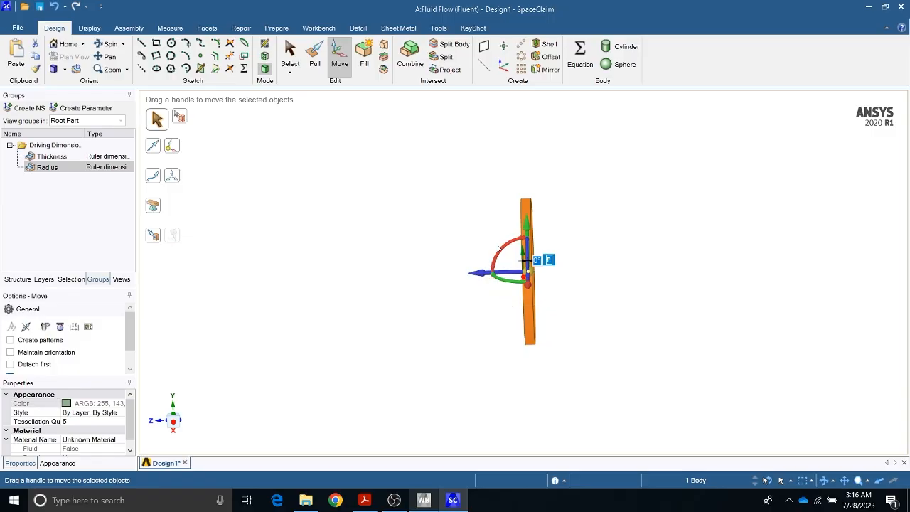
pyautogui.click(548, 260)
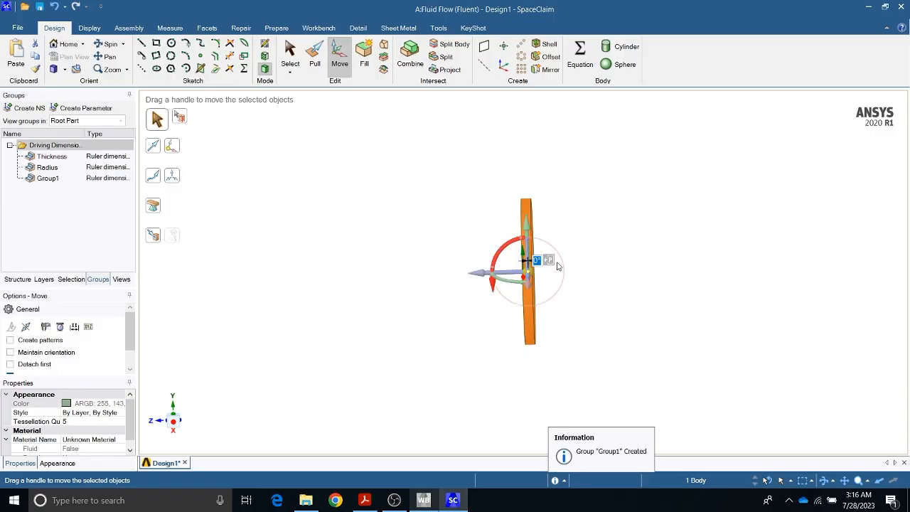
# Rename the new rotation dimension to Angle, leave the Move tool, and check the parameter list in Workbench before returning to SpaceClaim
pyautogui.click(54, 178)
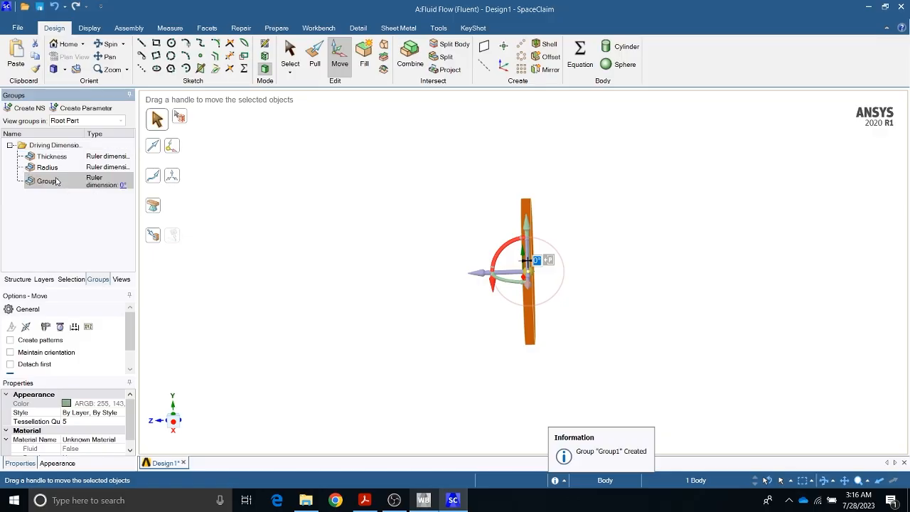
pyautogui.rightClick(55, 178)
pyautogui.click(99, 233)
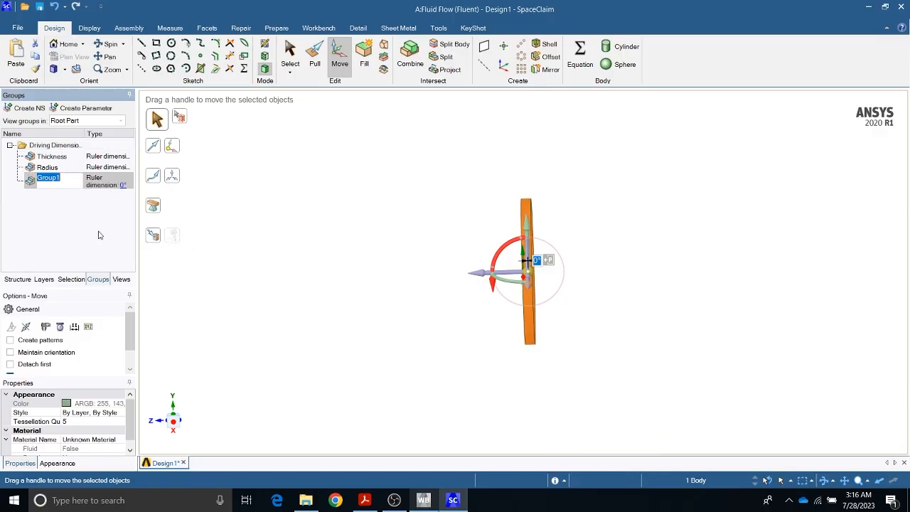
pyautogui.write('Angle')
pyautogui.press('Return')
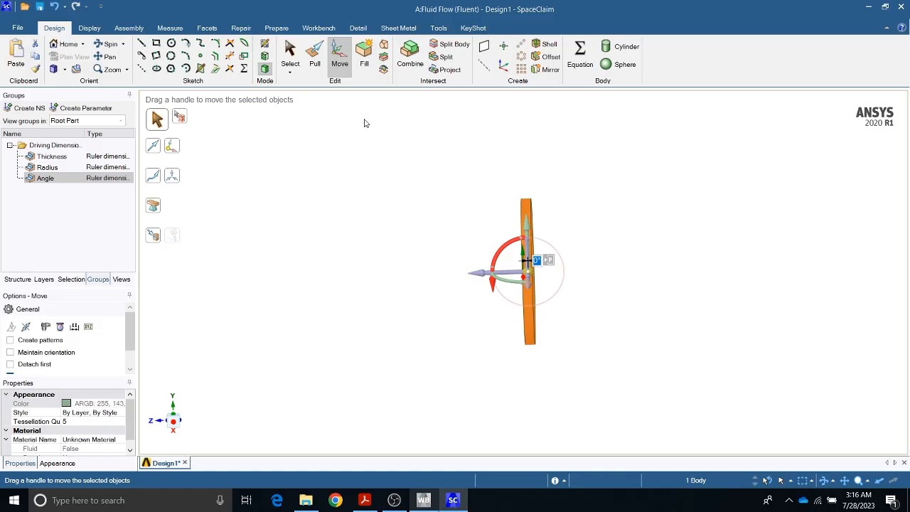
pyautogui.click(289, 57)
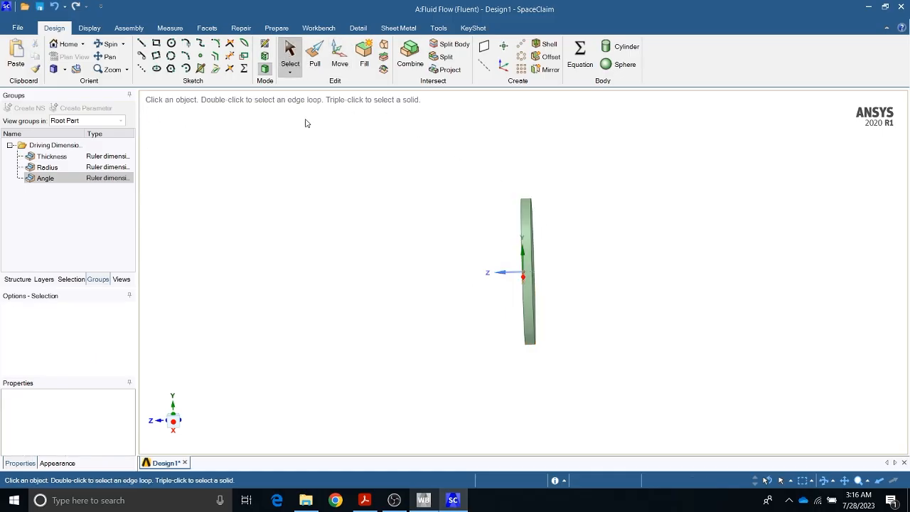
pyautogui.click(423, 499)
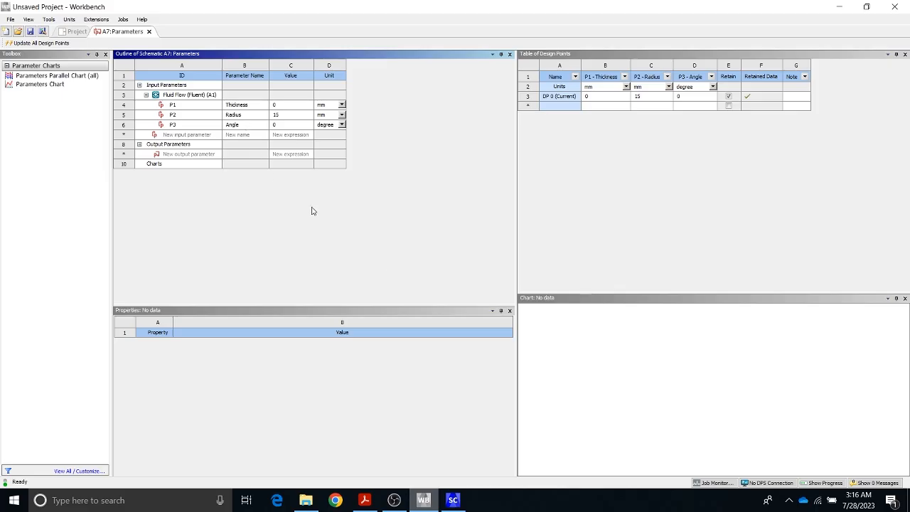
pyautogui.click(453, 500)
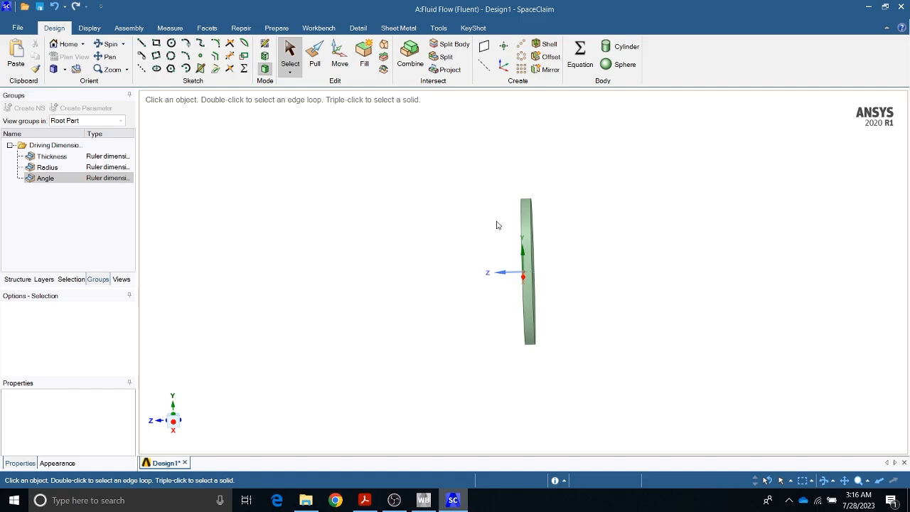
# Delete the Thickness, Radius and Angle driving dimensions together and leave the Move tool
pyautogui.click(47, 159)
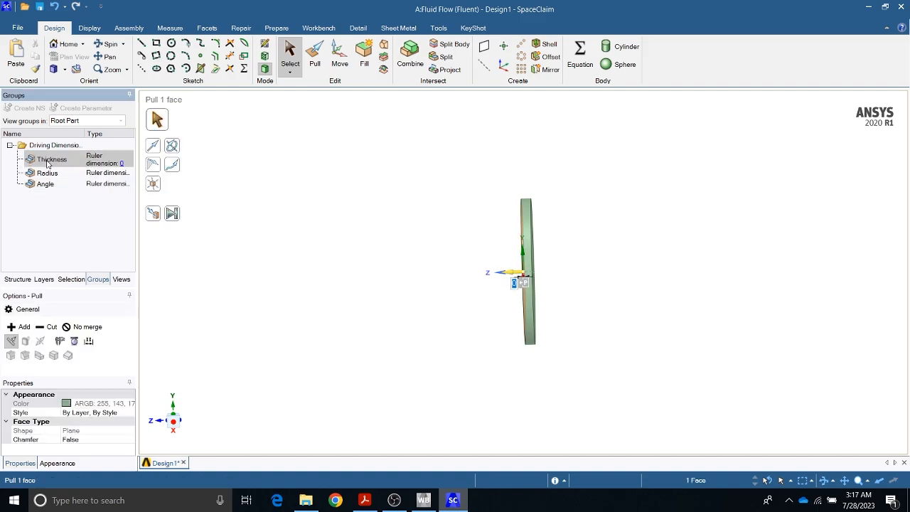
pyautogui.keyDown('ctrl'); pyautogui.click(46, 175); pyautogui.keyUp('ctrl')
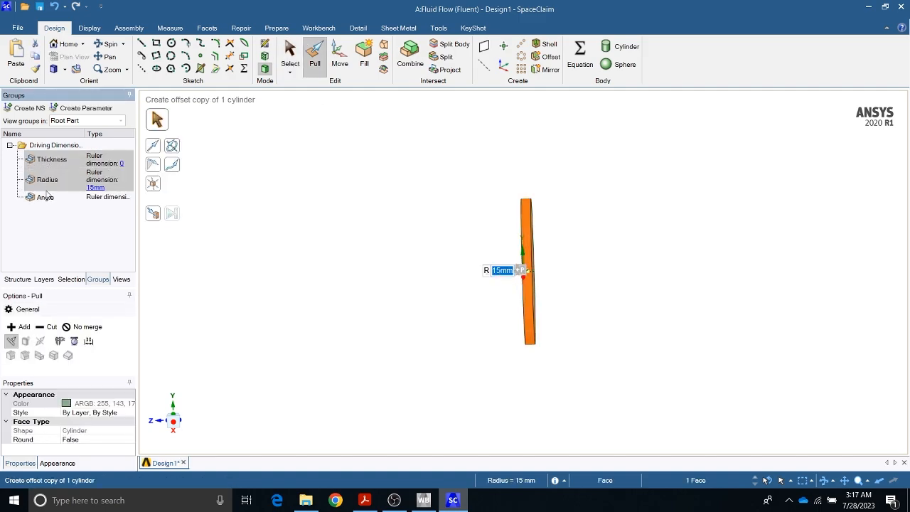
pyautogui.keyDown('ctrl'); pyautogui.click(45, 196); pyautogui.keyUp('ctrl')
pyautogui.rightClick(46, 197)
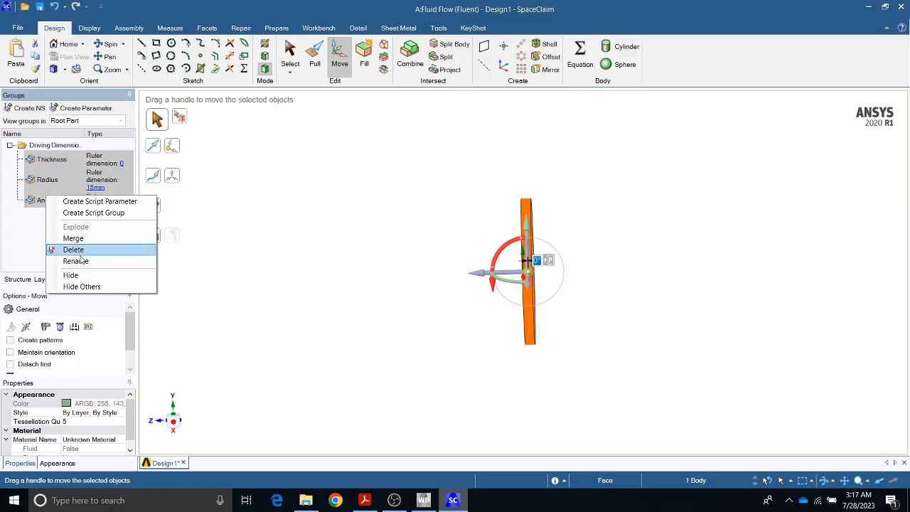
pyautogui.click(81, 253)
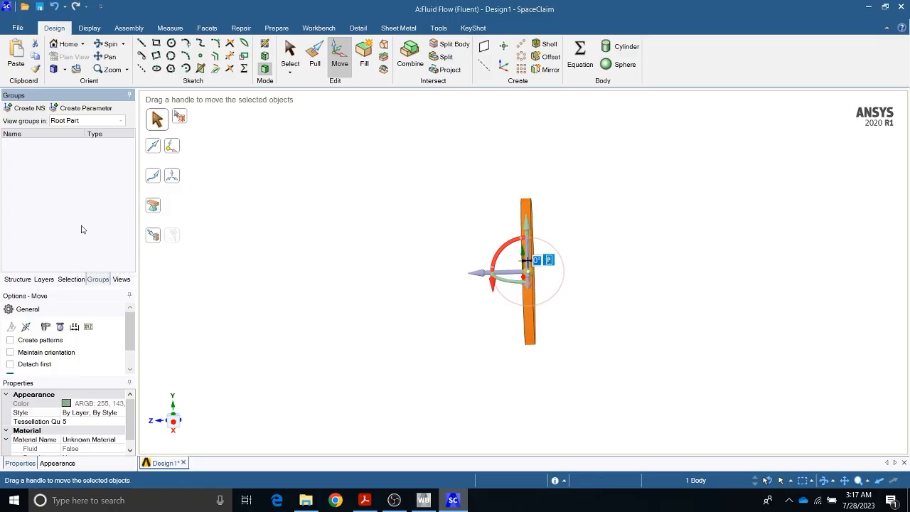
pyautogui.click(291, 59)
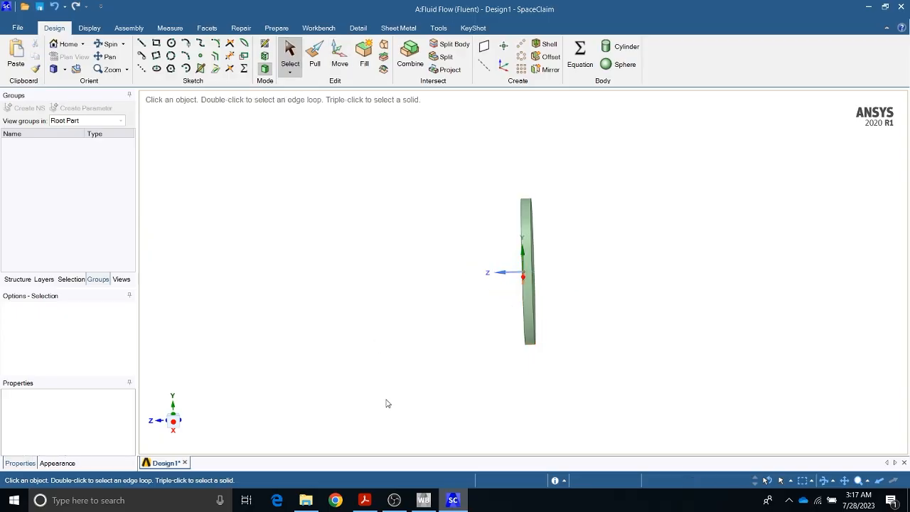
# Check the parameter list and the project schematic in Workbench, and return to SpaceClaim
pyautogui.click(424, 500)
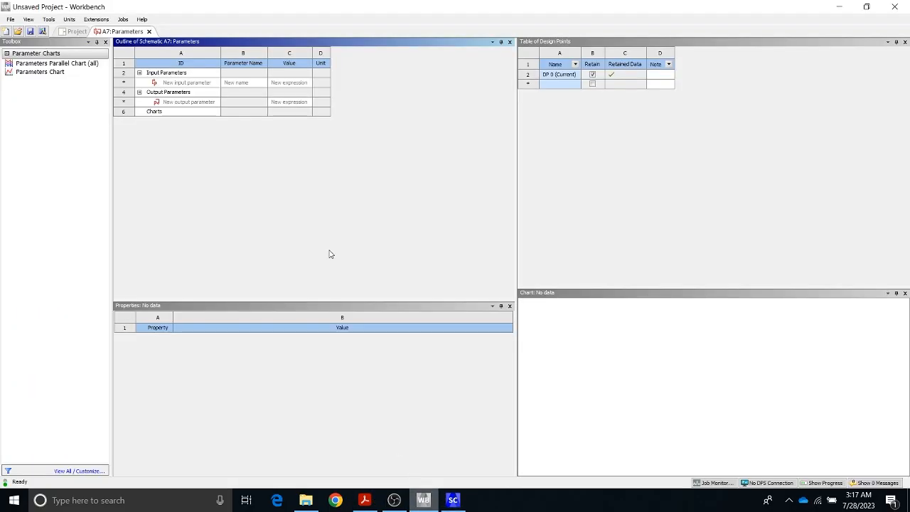
pyautogui.click(76, 32)
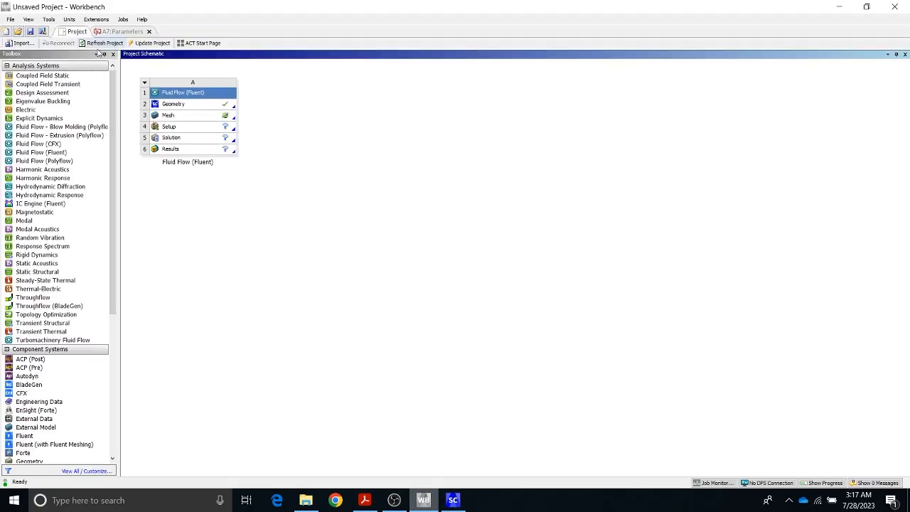
pyautogui.click(450, 499)
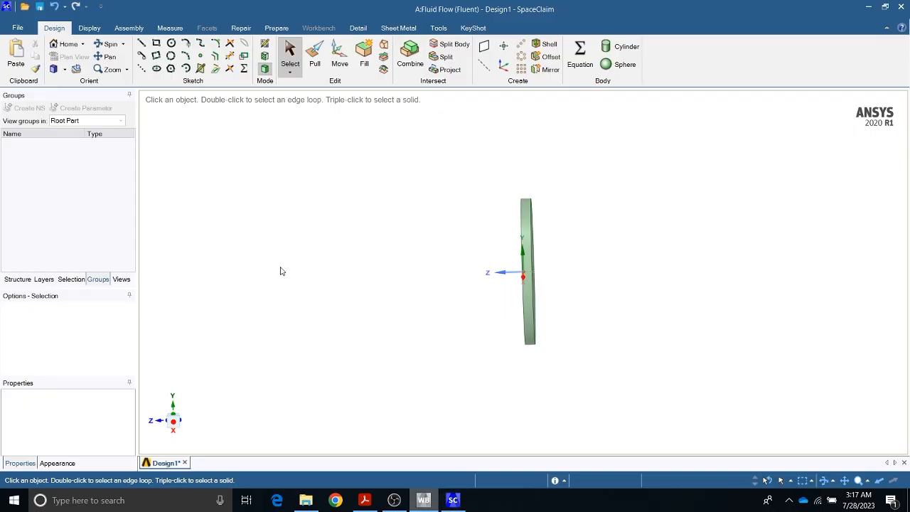
# Start an Enclosure around the disc body, set its type to Cylinder and turn off symmetric dimensions
pyautogui.click(273, 30)
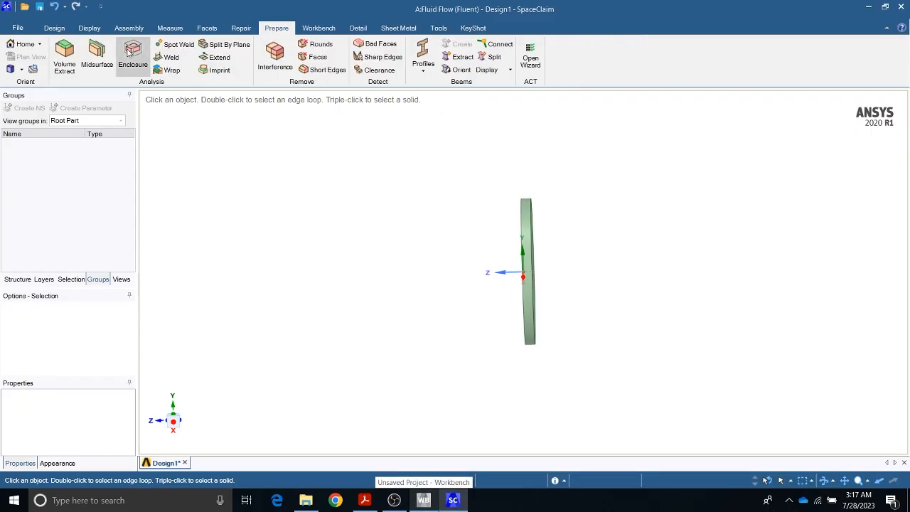
pyautogui.click(132, 56)
pyautogui.moveTo(413, 170); pyautogui.dragTo(666, 452)
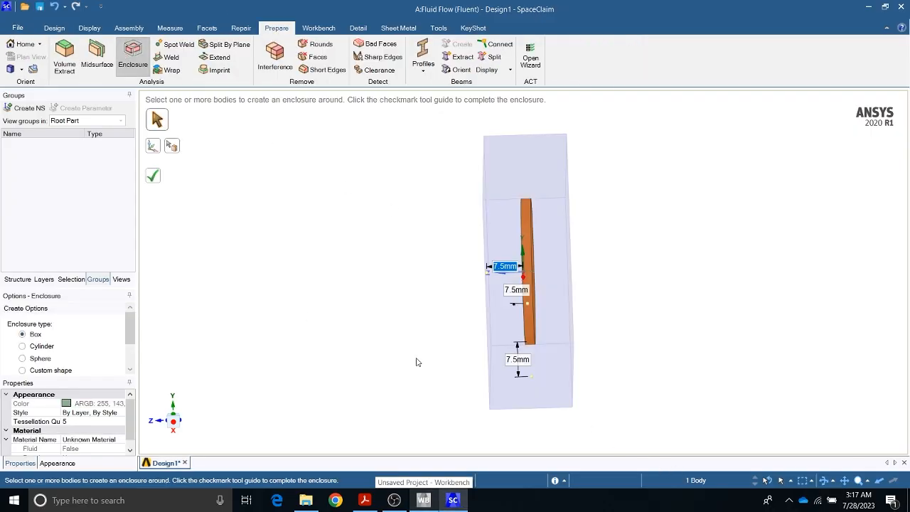
pyautogui.click(21, 346)
pyautogui.scroll(-1, 59, 359)
pyautogui.scroll(-1, 58, 359)
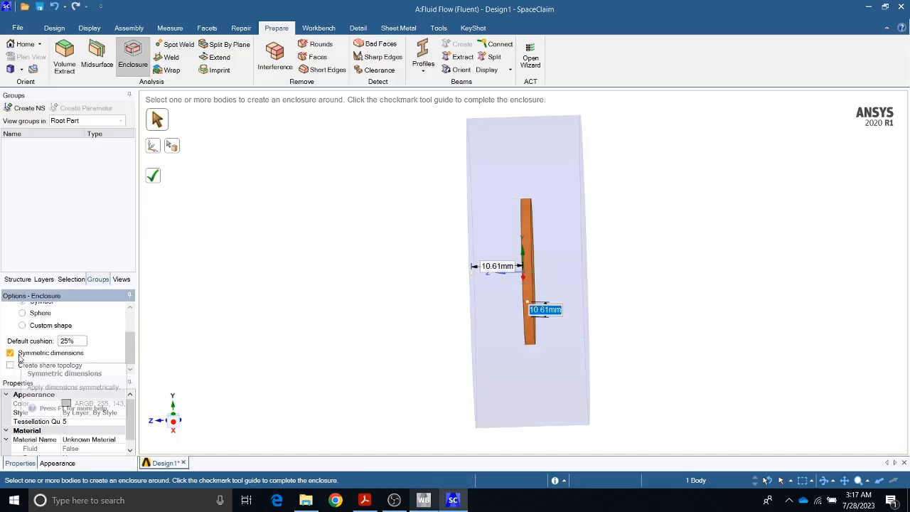
pyautogui.click(10, 353)
pyautogui.moveTo(310, 369); pyautogui.dragTo(332, 379, button='middle')
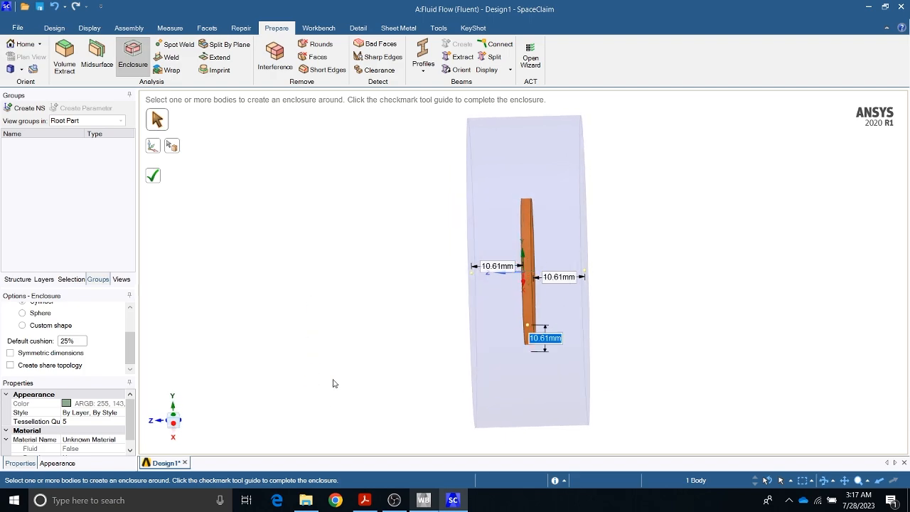
# Set the enclosure's axial distances on both sides of the disc to 50 mm and create the enclosure
pyautogui.click(548, 278)
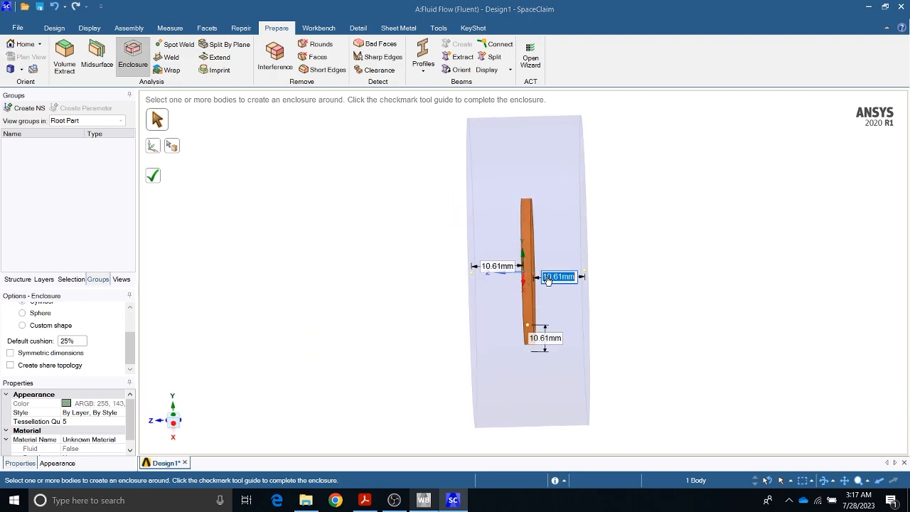
pyautogui.write('50')
pyautogui.press('Tab')
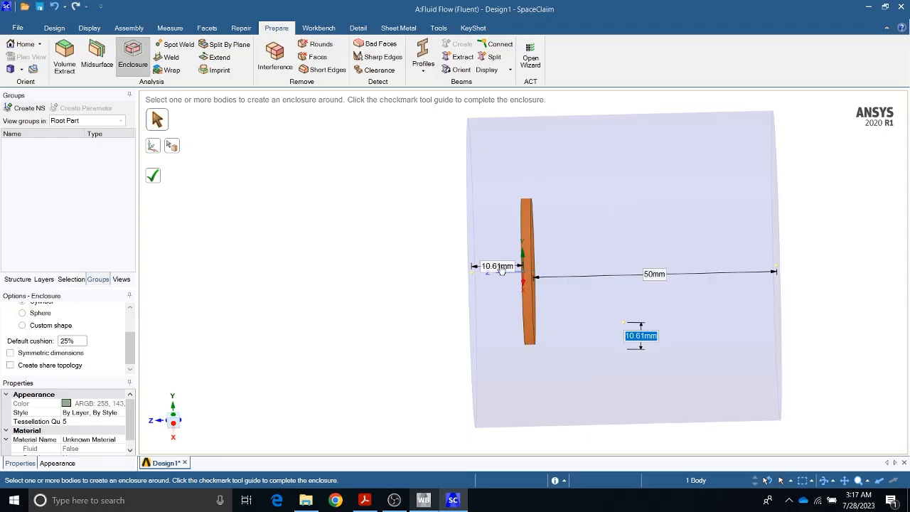
pyautogui.press('Tab')
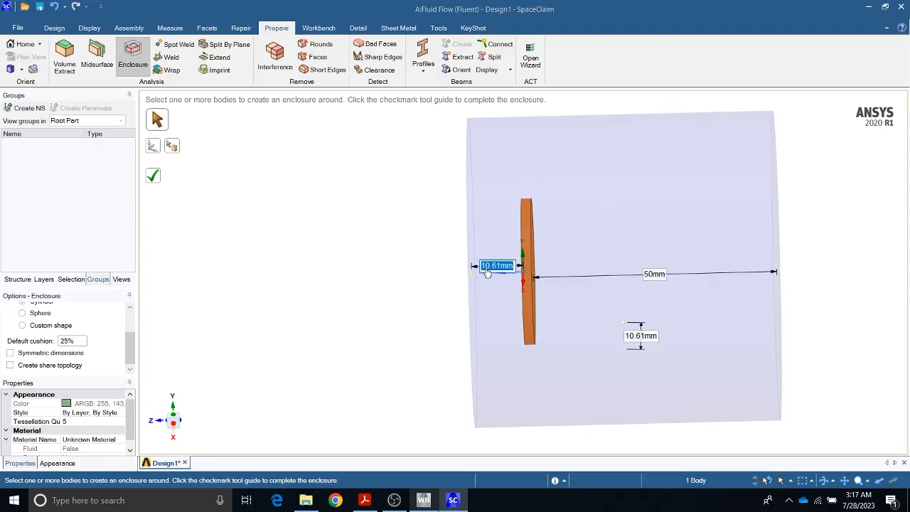
pyautogui.write('50')
pyautogui.press('Tab')
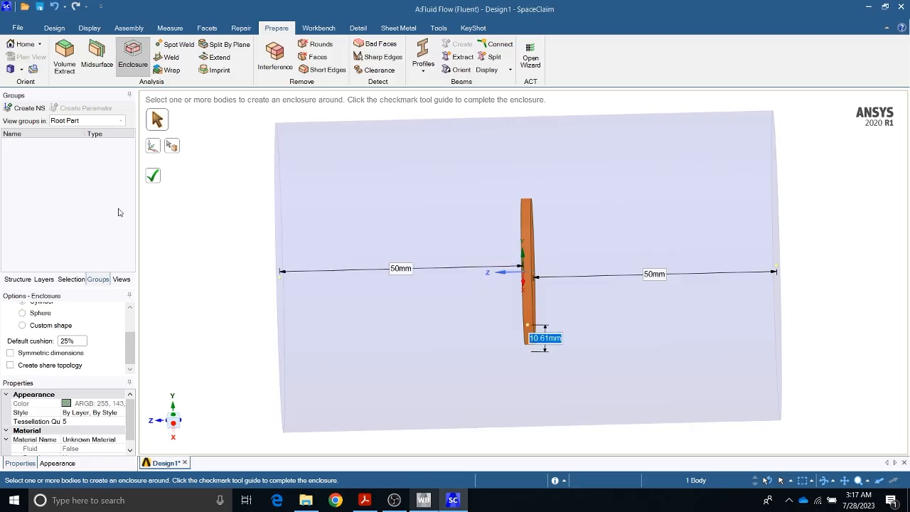
pyautogui.click(154, 179)
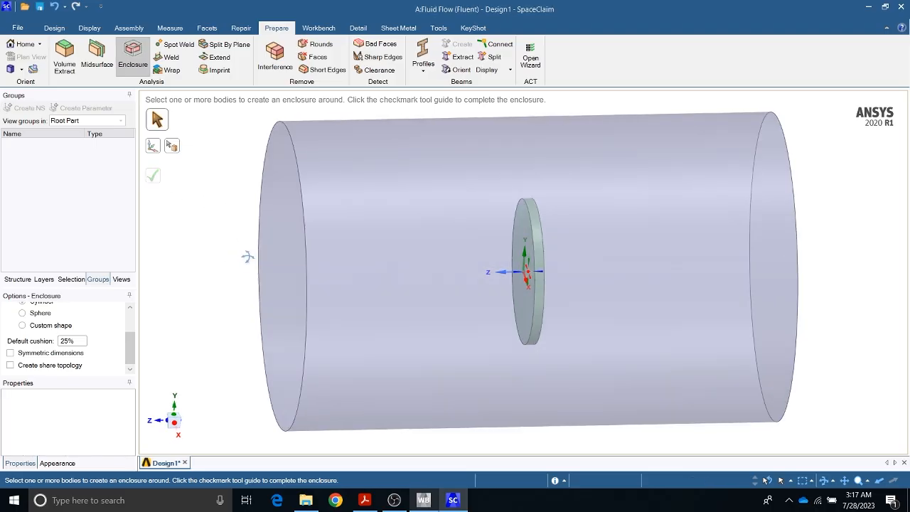
# Delete the original solid disc body so only the enclosure remains, and leave the Enclosure tool
pyautogui.click(16, 280)
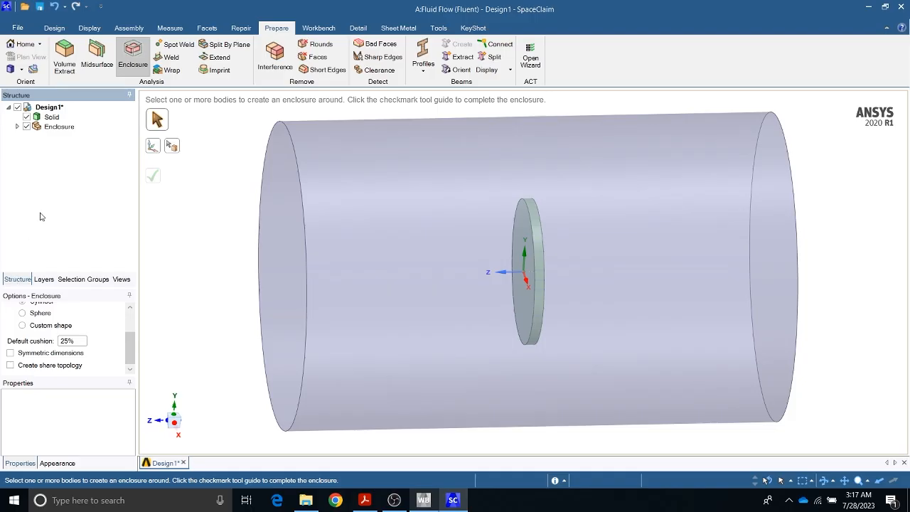
pyautogui.click(50, 118)
pyautogui.rightClick(50, 120)
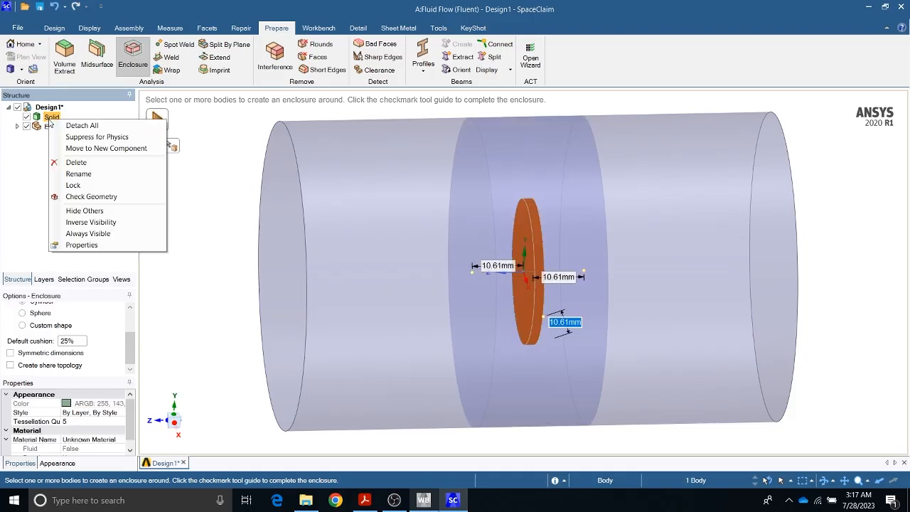
pyautogui.click(97, 137)
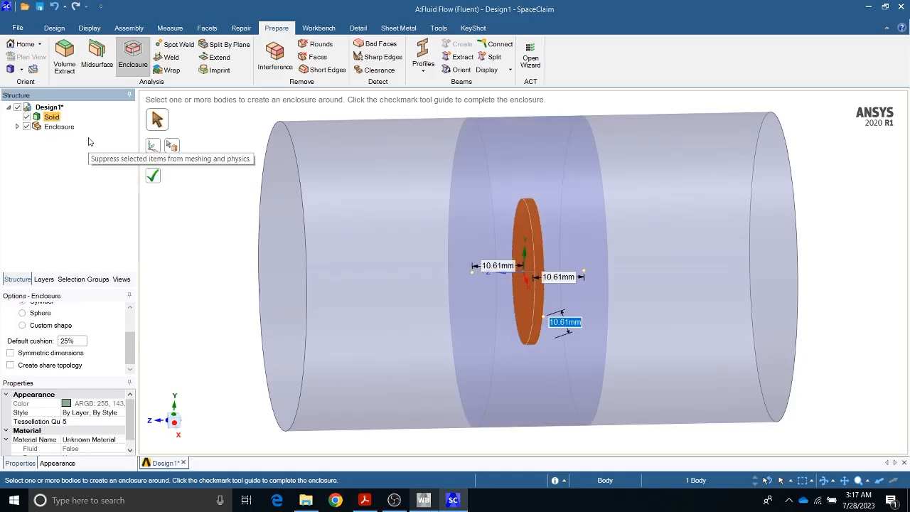
pyautogui.rightClick(54, 119)
pyautogui.click(78, 160)
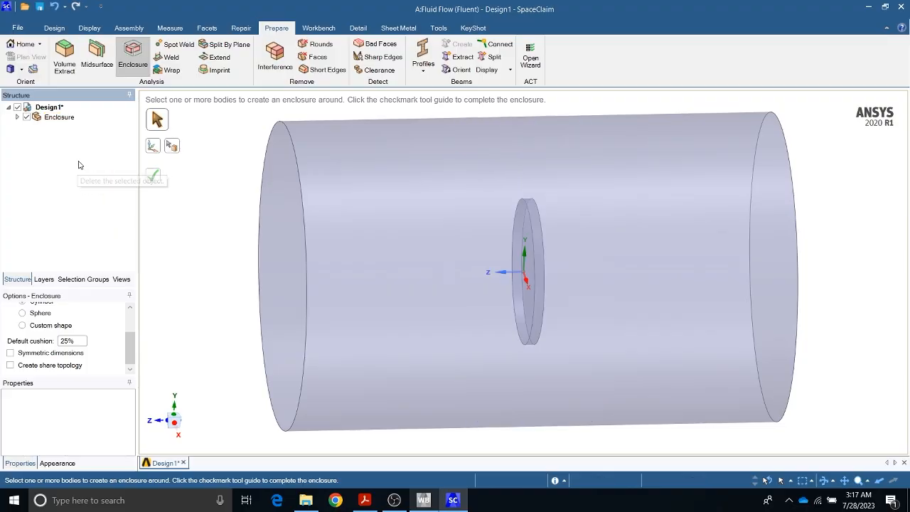
pyautogui.click(57, 29)
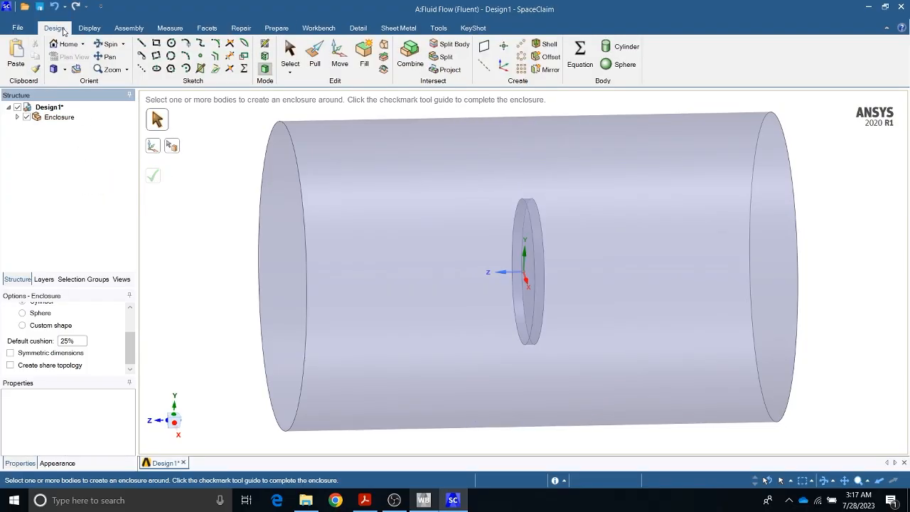
pyautogui.click(284, 55)
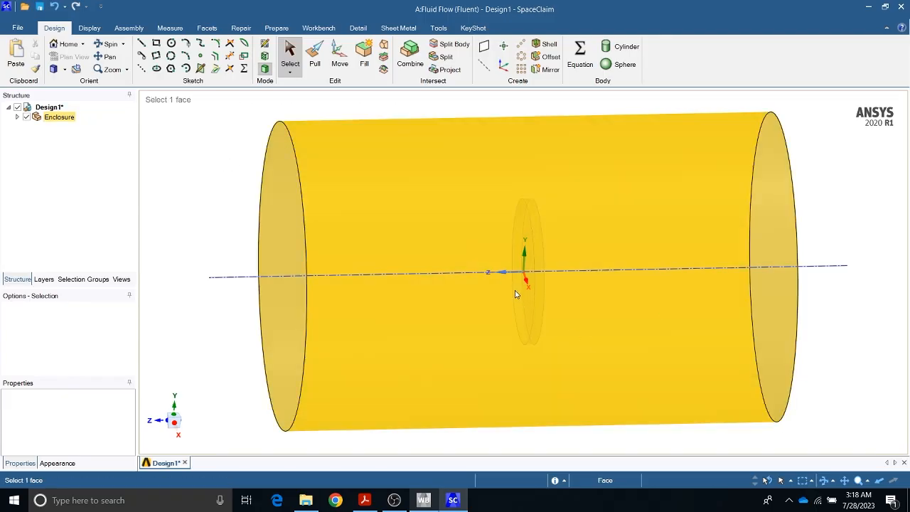
# Switch to Section mode on the lengthwise plane through the enclosure's axis, cutting through the disc cavity
pyautogui.moveTo(437, 142); pyautogui.dragTo(423, 136, button='middle')
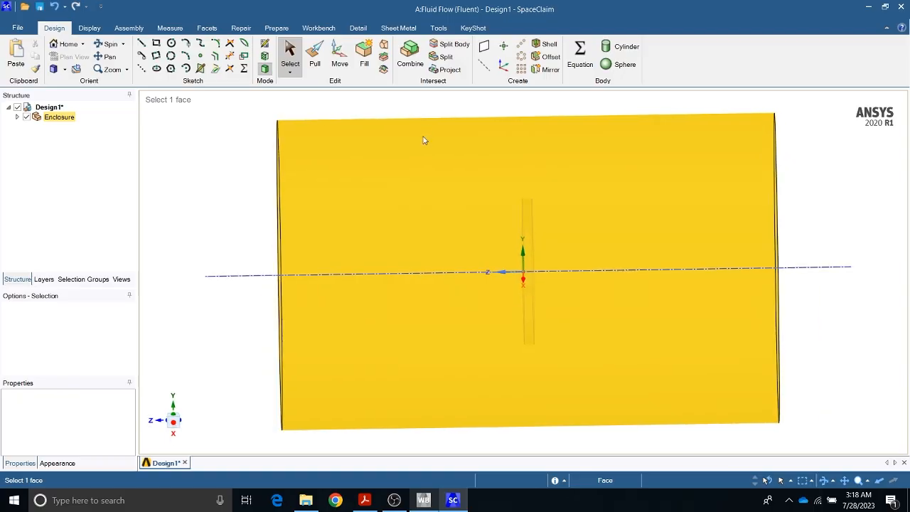
pyautogui.click(266, 59)
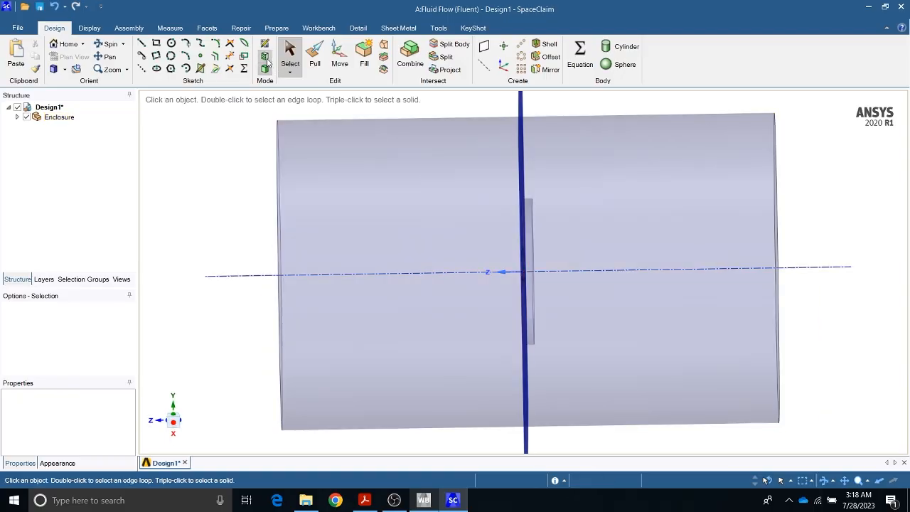
pyautogui.moveTo(223, 220); pyautogui.dragTo(253, 209, button='middle')
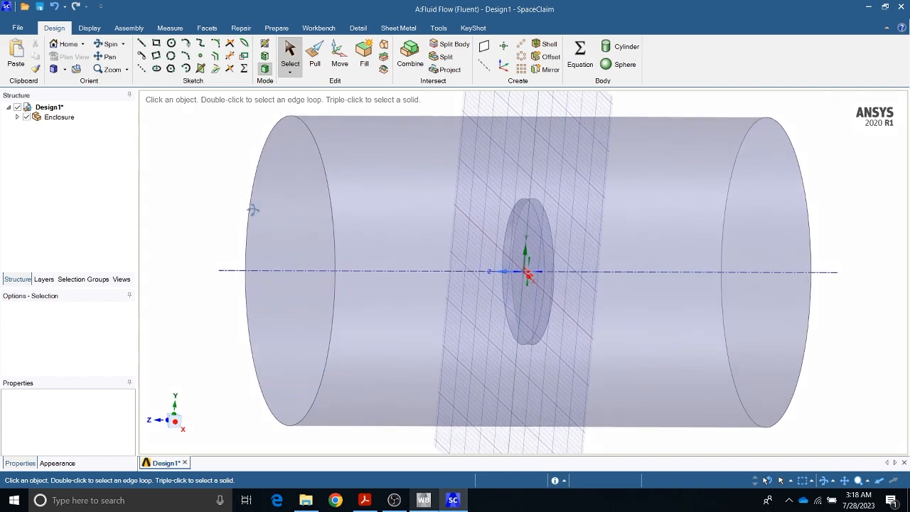
pyautogui.click(531, 279)
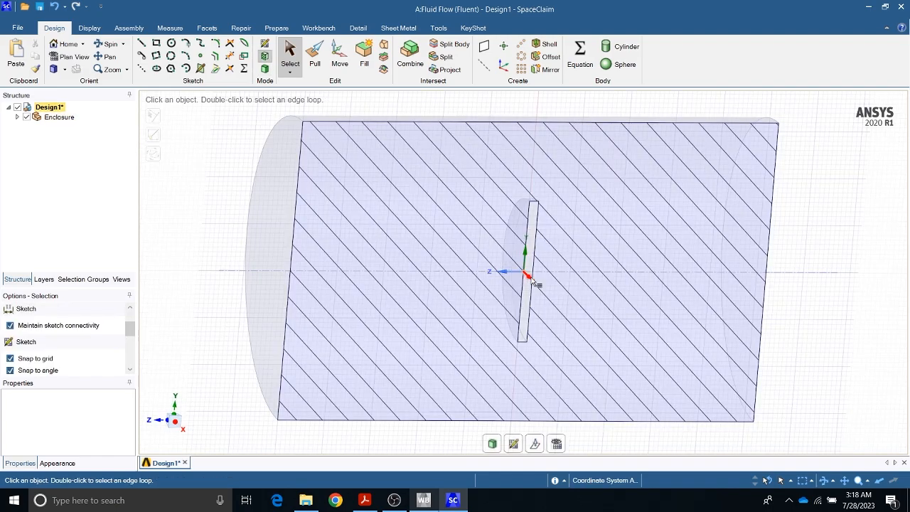
pyautogui.moveTo(481, 265); pyautogui.dragTo(512, 256, button='middle')
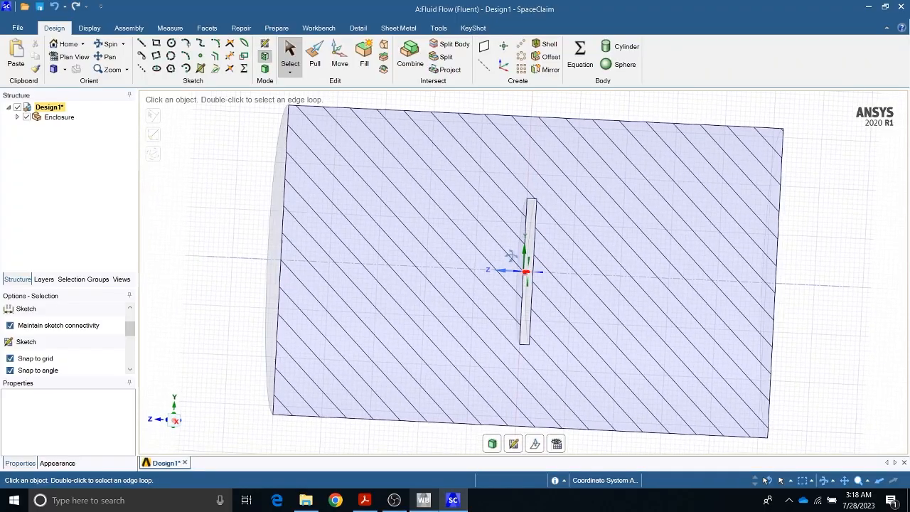
# Box-select the three faces of the disc-shaped cavity inside the enclosure
pyautogui.click(290, 72)
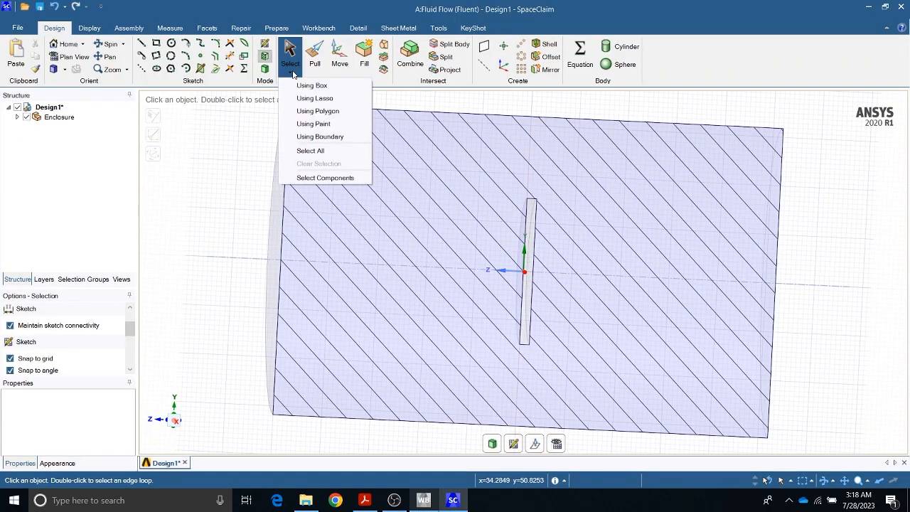
pyautogui.click(317, 86)
pyautogui.moveTo(496, 180); pyautogui.dragTo(478, 175, button='middle')
pyautogui.moveTo(503, 172); pyautogui.dragTo(579, 361)
pyautogui.moveTo(426, 277); pyautogui.dragTo(457, 288, button='middle')
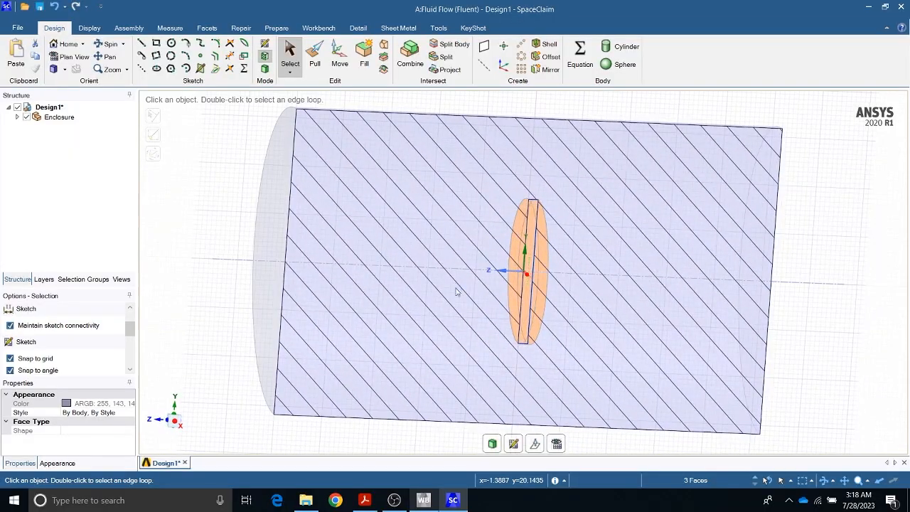
# Rotate the selected cavity faces by 0° in the section plane with Move, make the angle a parameter and show the groups list
pyautogui.click(344, 56)
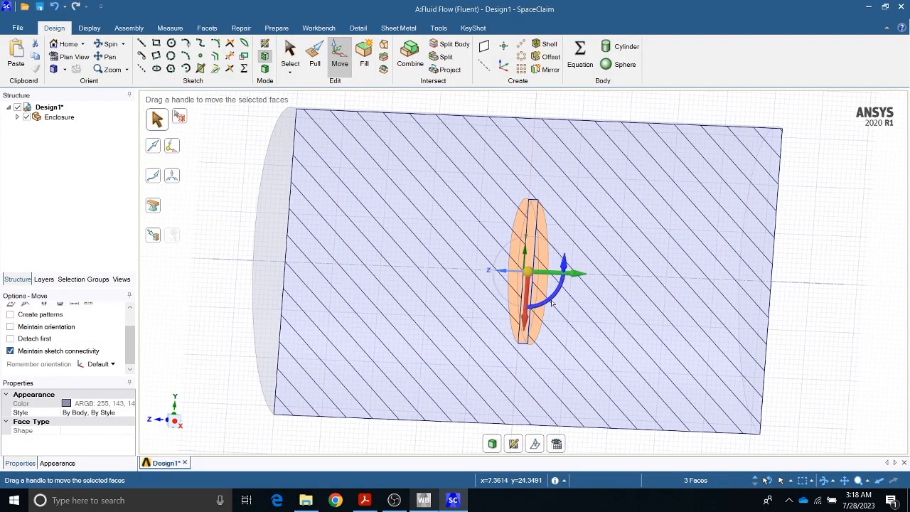
pyautogui.moveTo(553, 302); pyautogui.dragTo(551, 303)
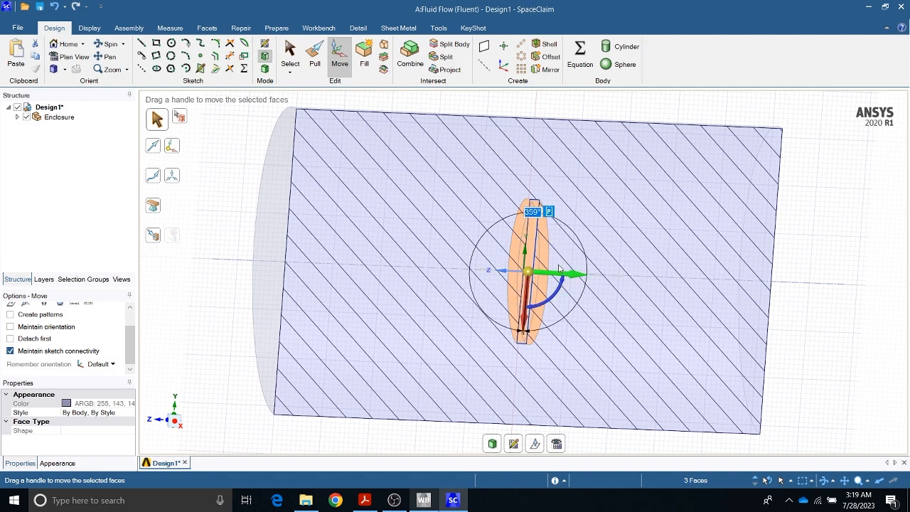
pyautogui.write('0')
pyautogui.press('Return')
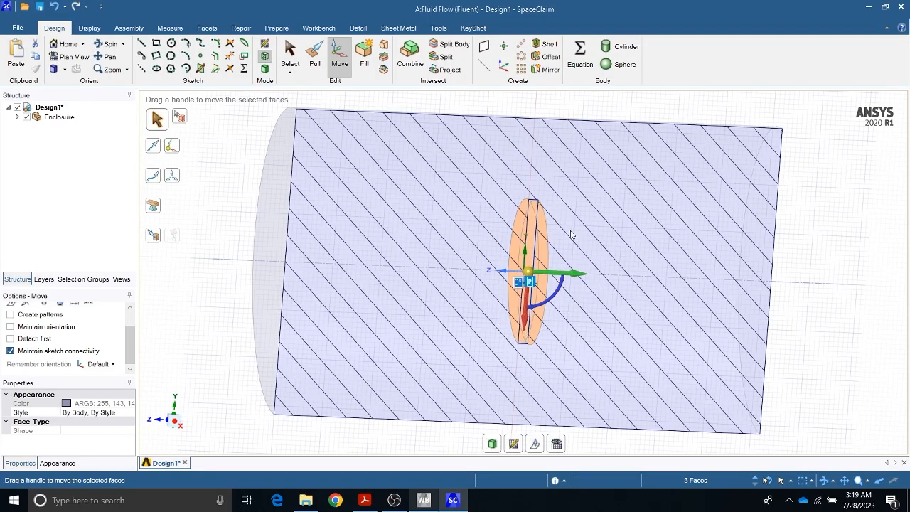
pyautogui.click(530, 283)
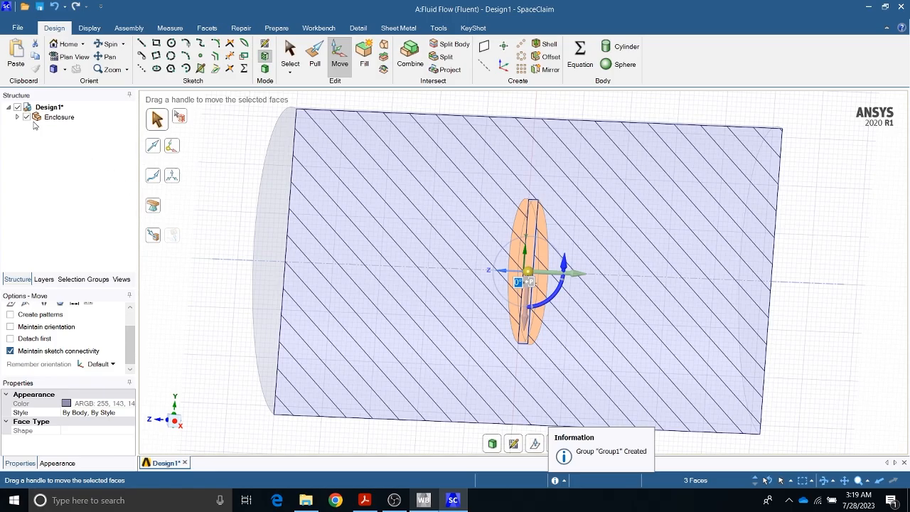
pyautogui.click(92, 283)
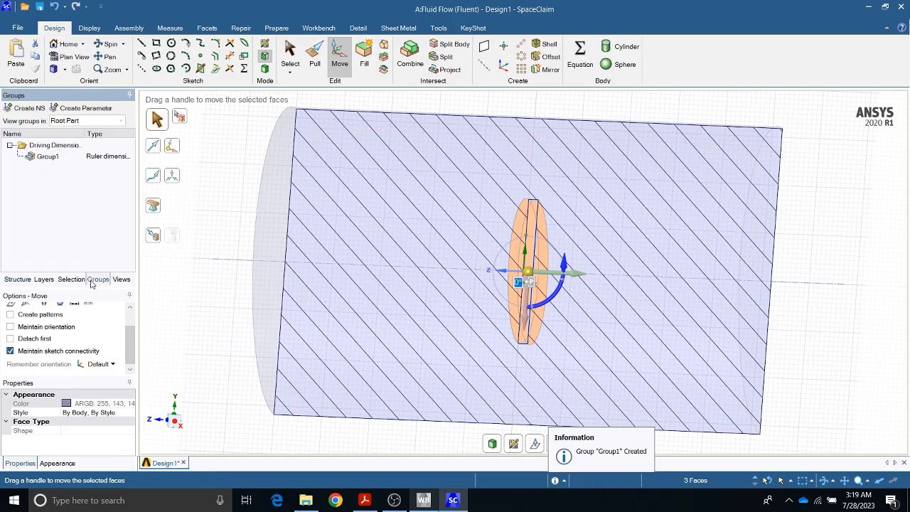
# Rename the driving dimension group Group1 as Angle
pyautogui.click(46, 159)
pyautogui.rightClick(47, 161)
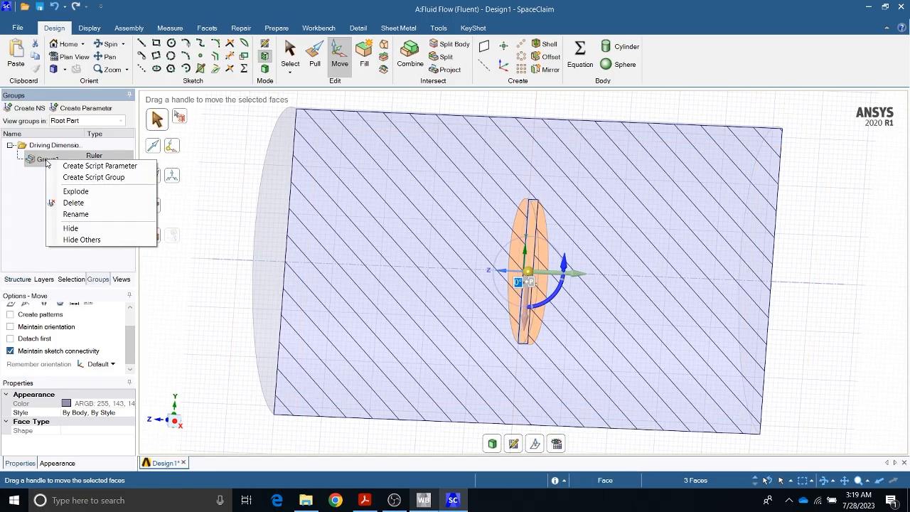
pyautogui.click(79, 214)
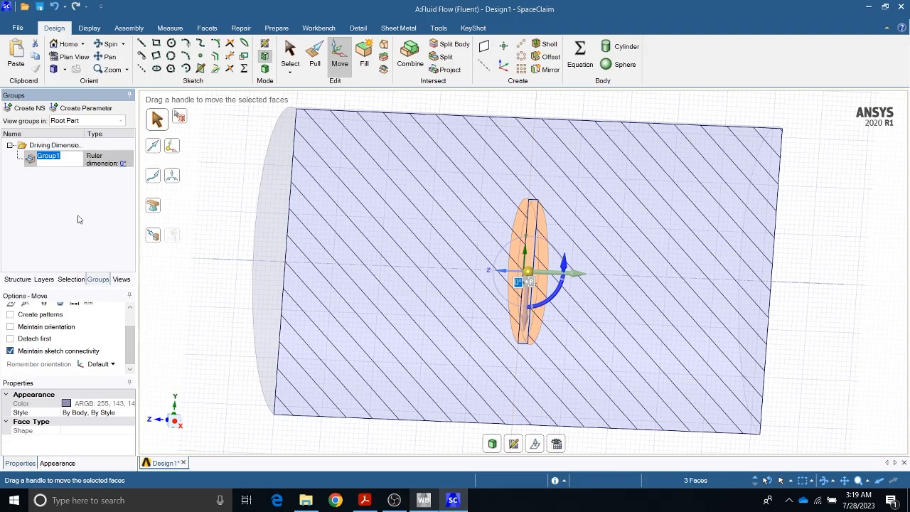
pyautogui.write('Angle')
pyautogui.press('Return')
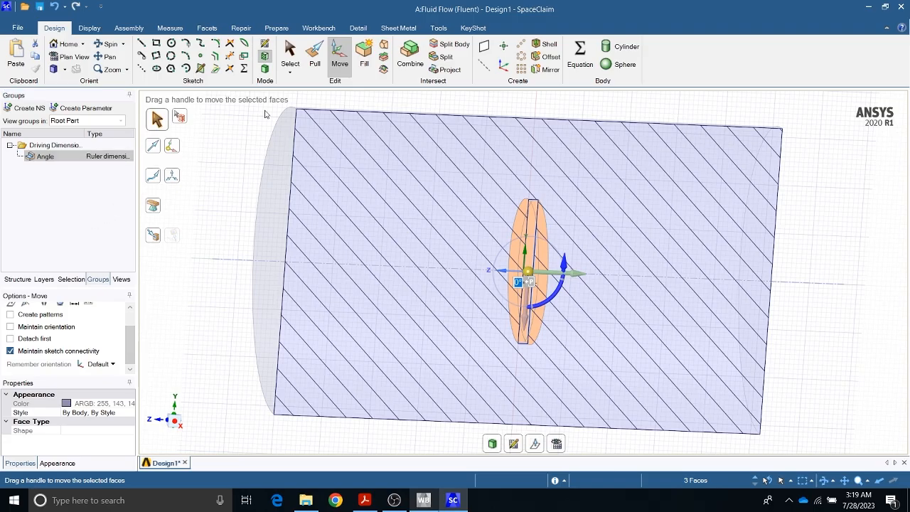
# Return to 3D mode and leave the Move tool to show the whole enclosure with its disc cavity
pyautogui.click(265, 69)
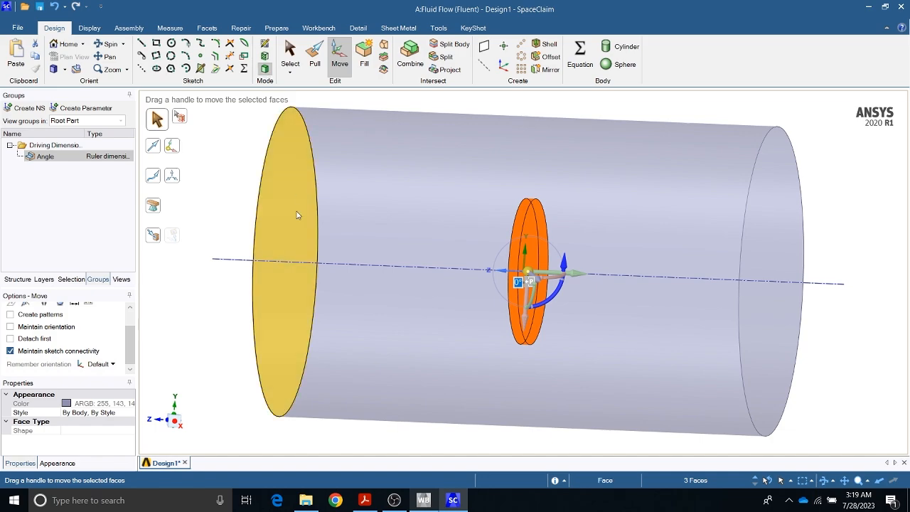
pyautogui.click(290, 48)
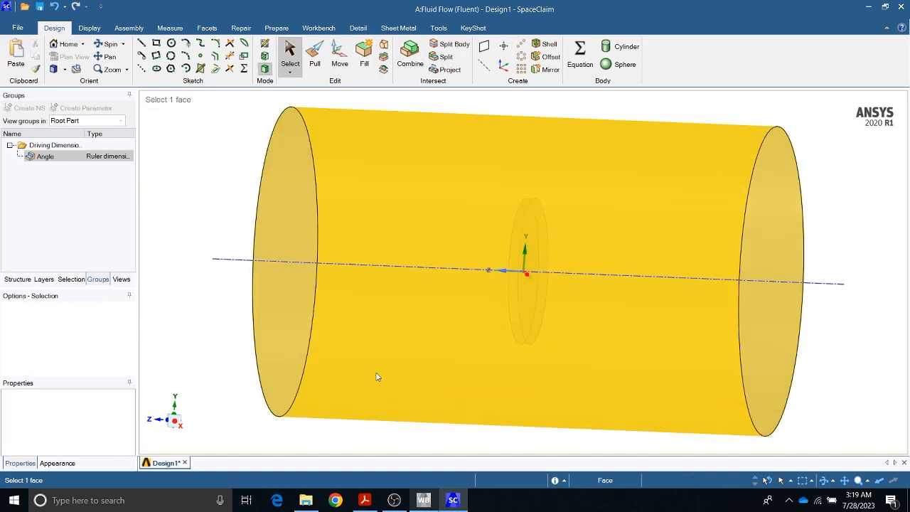
pyautogui.moveTo(377, 375); pyautogui.dragTo(388, 401, button='middle')
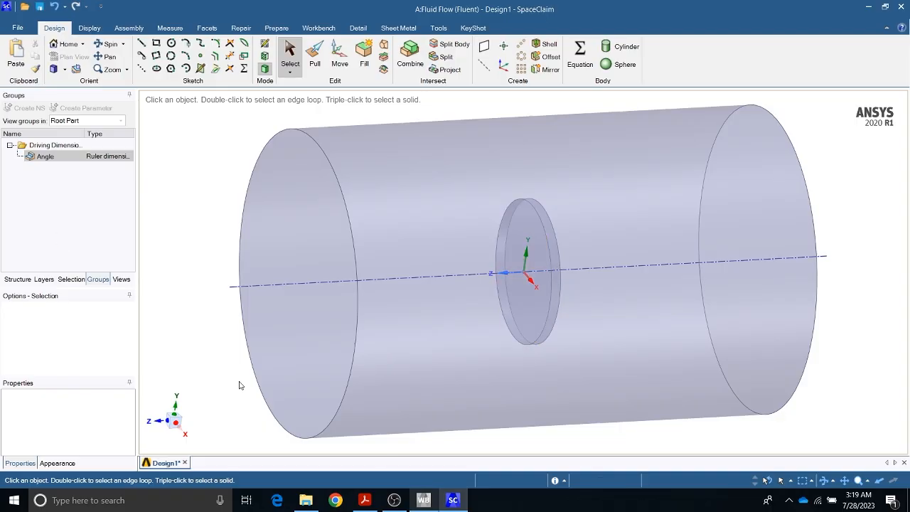
# Switch to Workbench, check the Angle input parameter in the parameter set and return to the project schematic
pyautogui.click(423, 498)
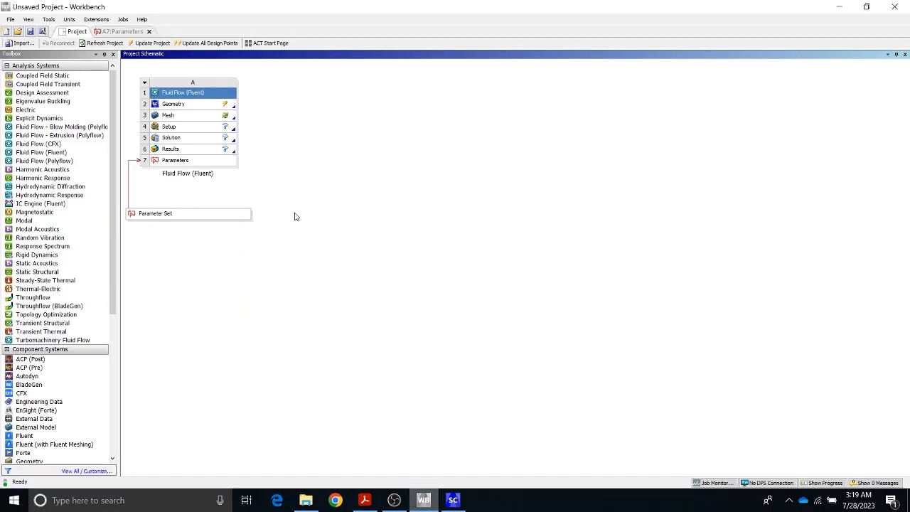
pyautogui.click(128, 32)
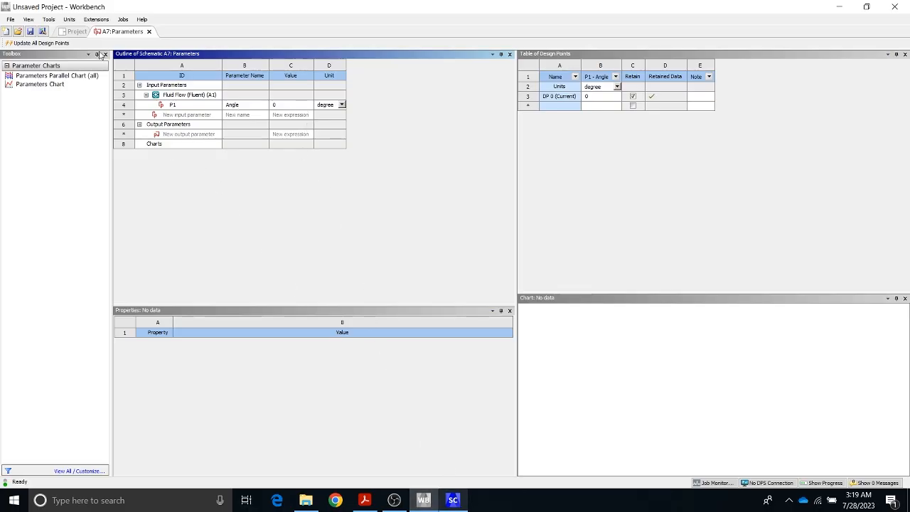
pyautogui.click(77, 32)
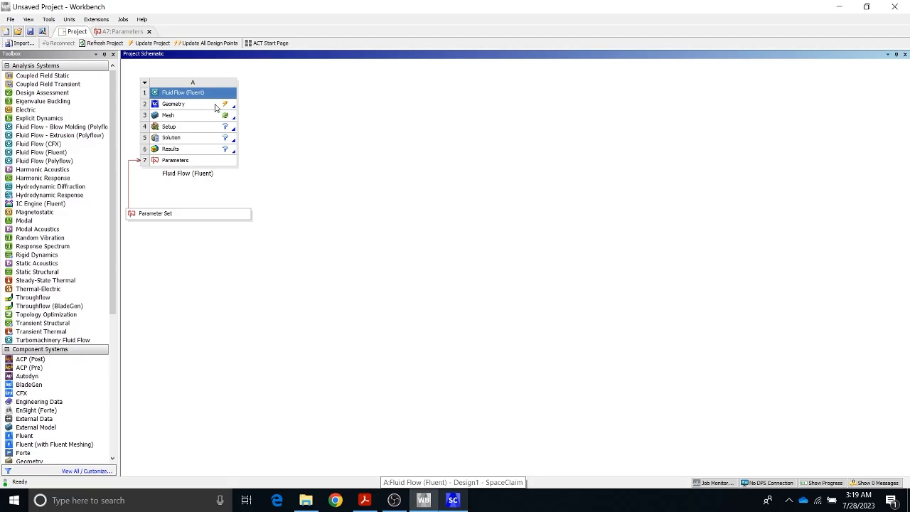
# Update the Geometry cell of the Fluid Flow (Fluent) system
pyautogui.click(216, 105)
pyautogui.rightClick(216, 106)
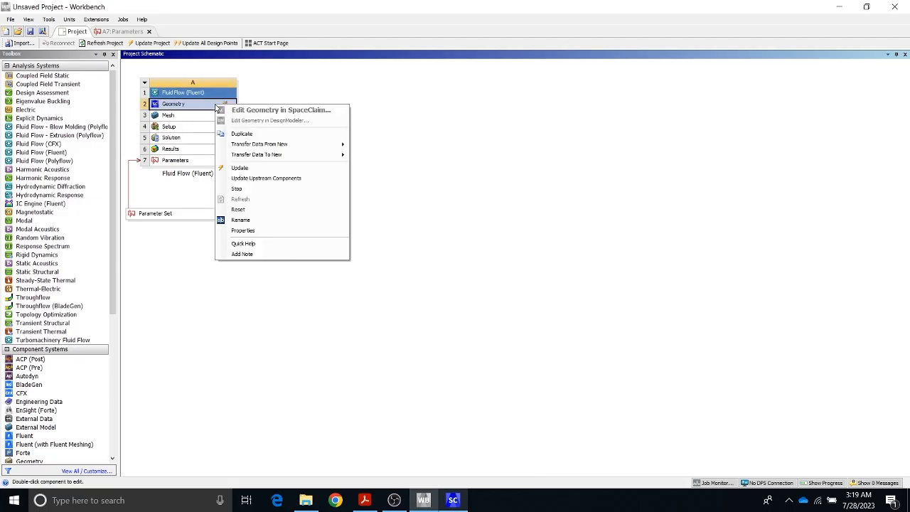
pyautogui.click(224, 170)
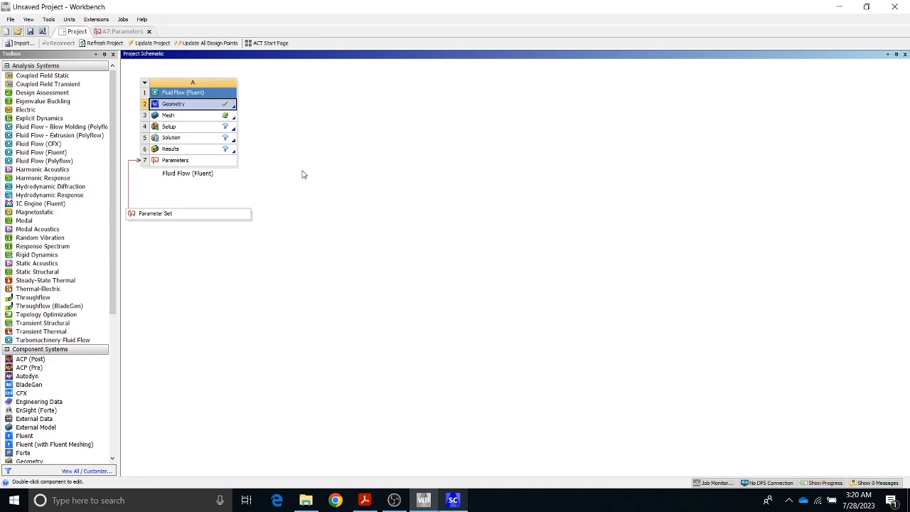
# Open the Mesh cell of the Fluid Flow (Fluent) system for editing and switch to the Meshing application
pyautogui.click(199, 119)
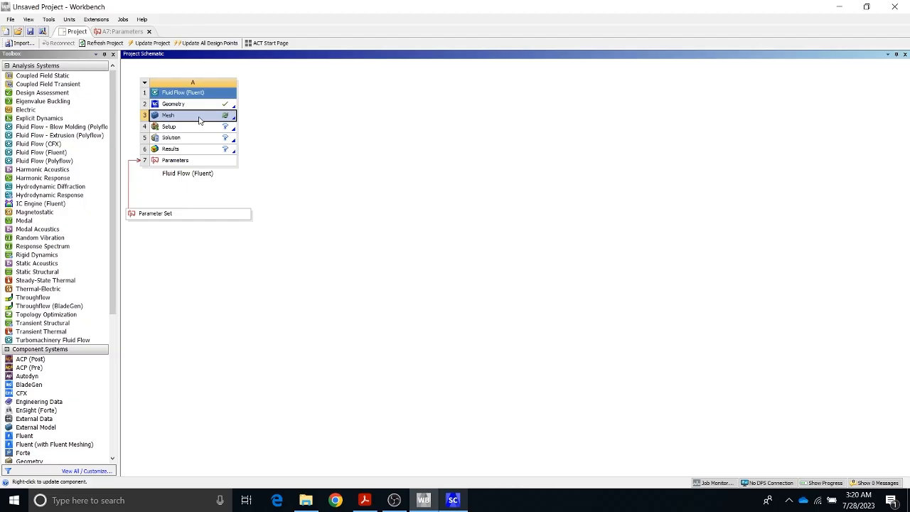
pyautogui.rightClick(201, 121)
pyautogui.click(216, 122)
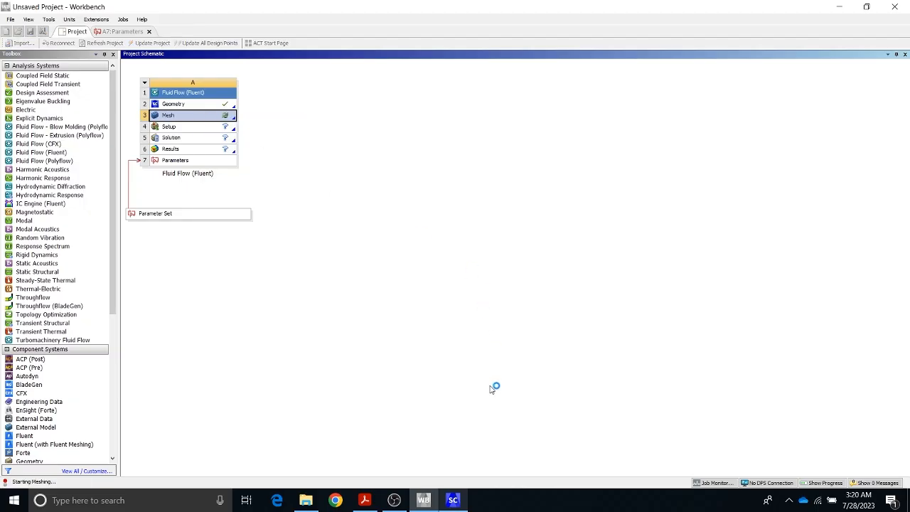
pyautogui.click(453, 501)
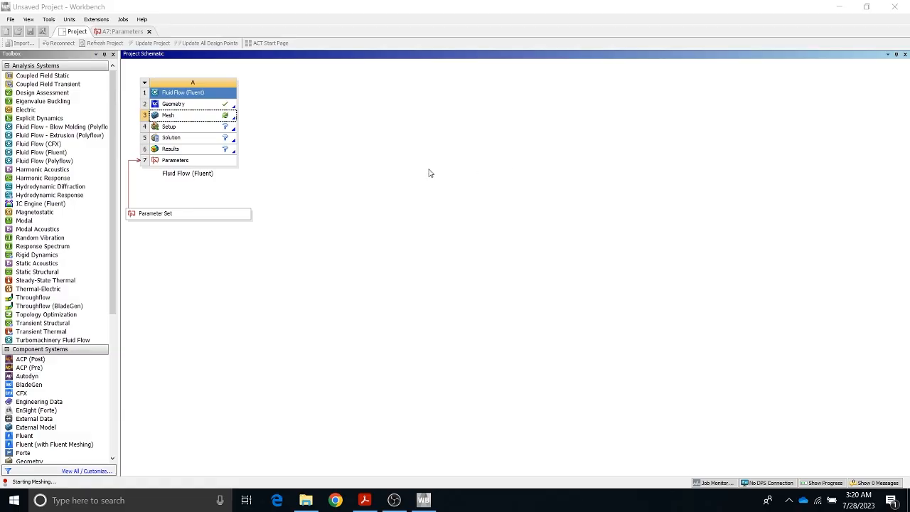
pyautogui.rightClick(214, 119)
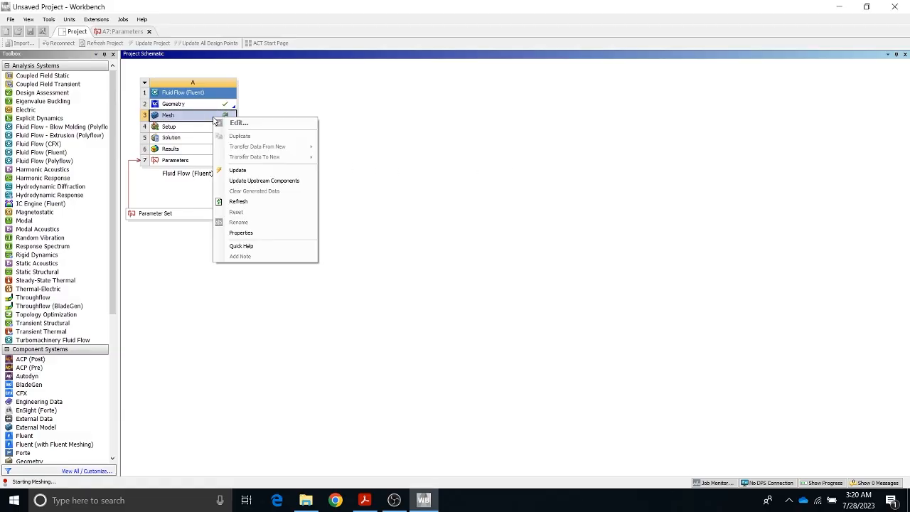
pyautogui.click(294, 93)
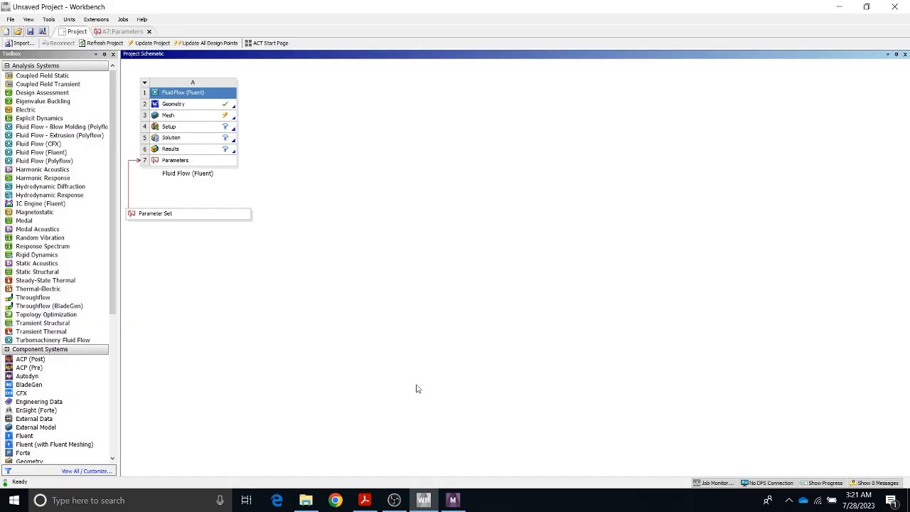
pyautogui.click(452, 498)
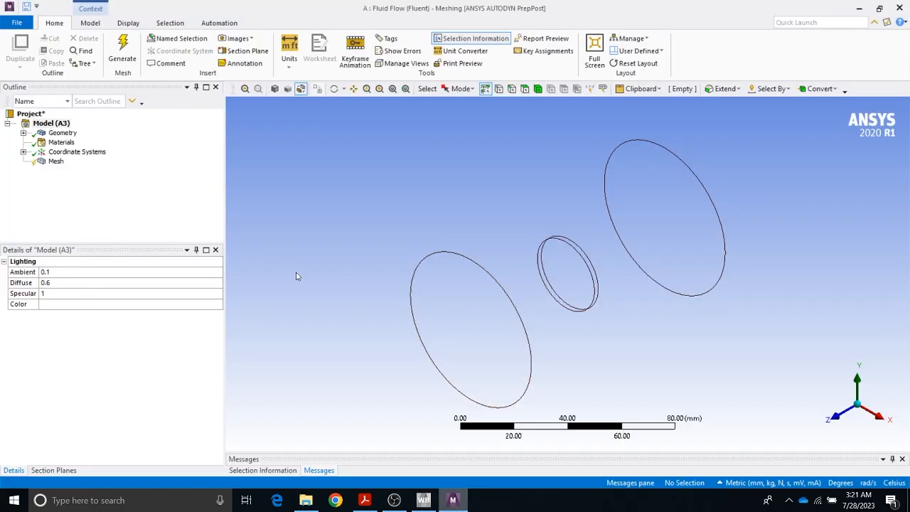
# Generate the default mesh of the enclosure and inspect it around the disc cavity
pyautogui.click(63, 133)
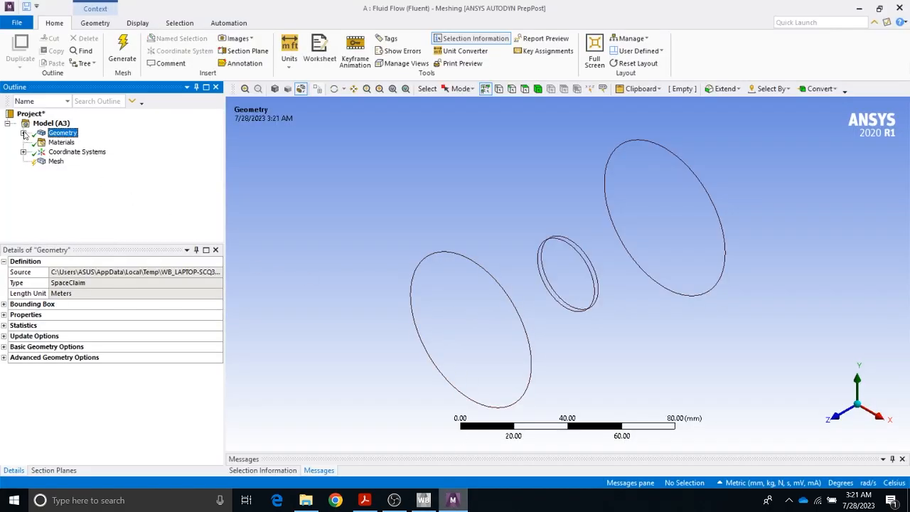
pyautogui.click(122, 53)
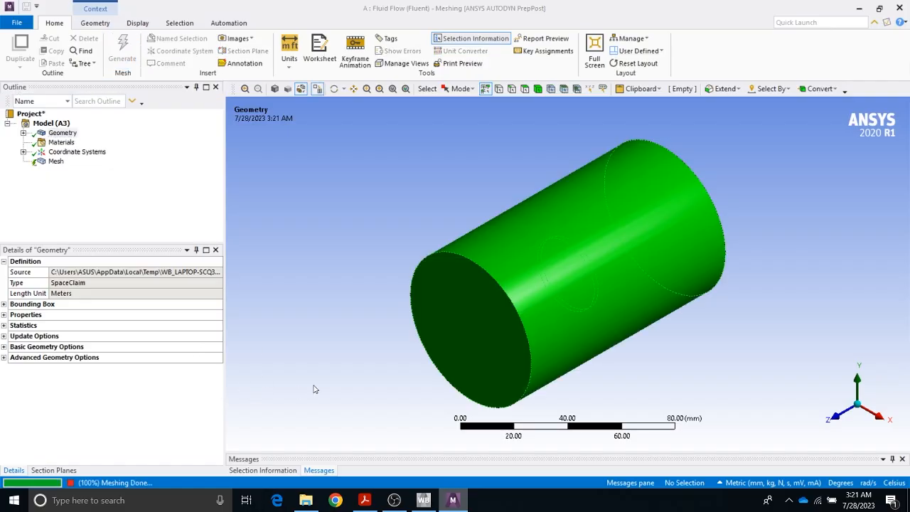
pyautogui.moveTo(419, 355); pyautogui.dragTo(341, 310, button='middle')
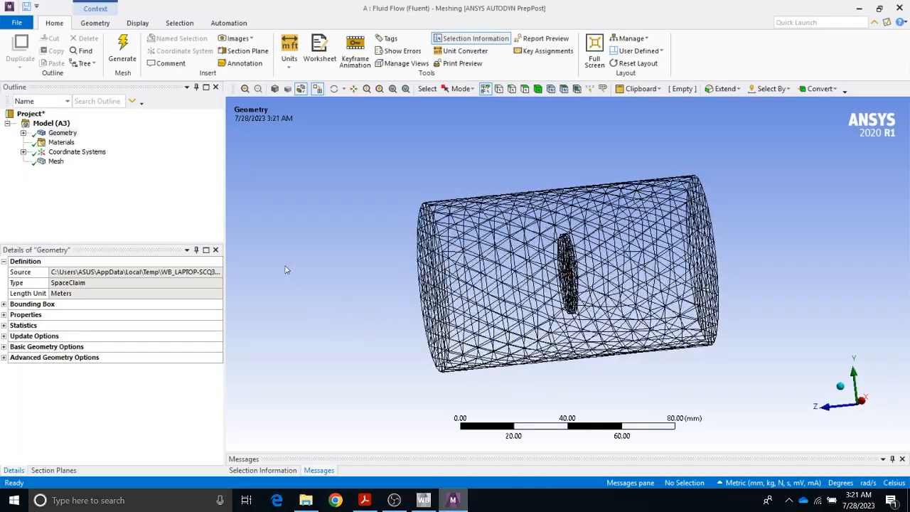
pyautogui.moveTo(341, 285); pyautogui.dragTo(492, 240, button='middle')
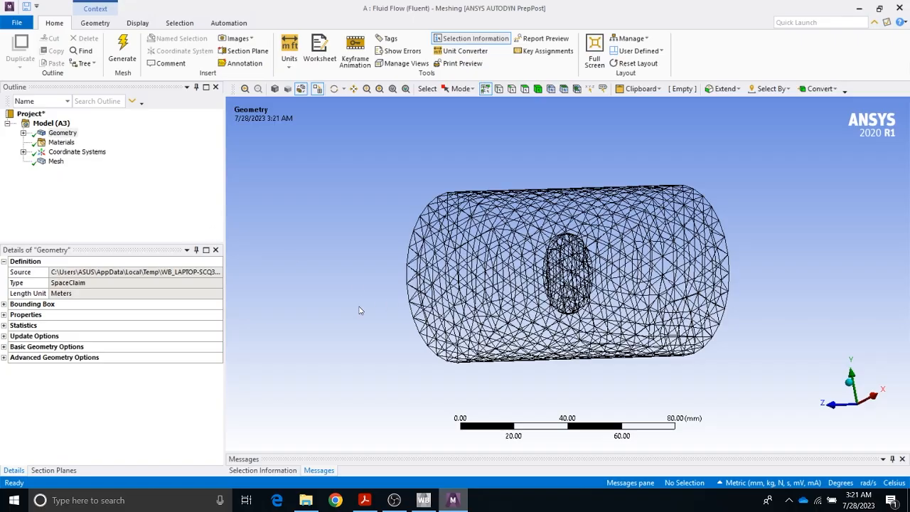
pyautogui.moveTo(373, 311); pyautogui.dragTo(404, 331, button='middle')
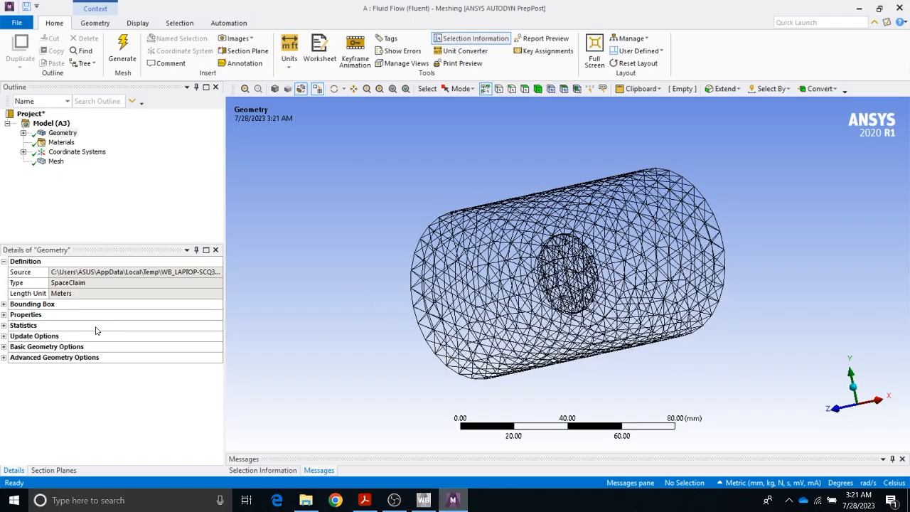
# Make the mesh's Element Size a parameter and show it in the Workbench parameter set
pyautogui.click(56, 161)
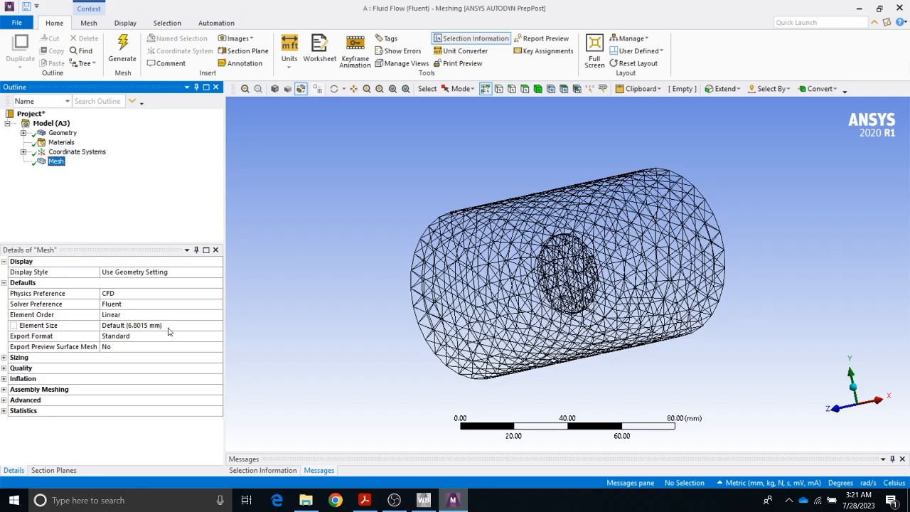
pyautogui.click(13, 326)
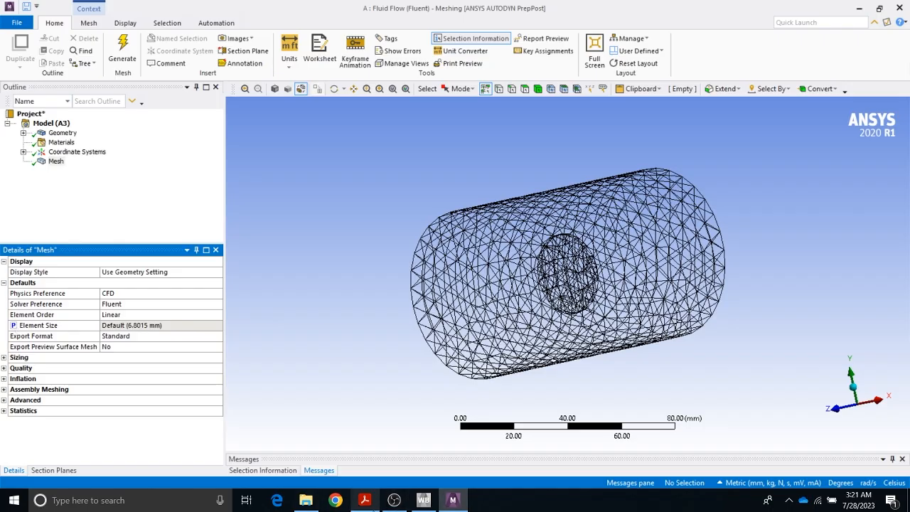
pyautogui.click(425, 501)
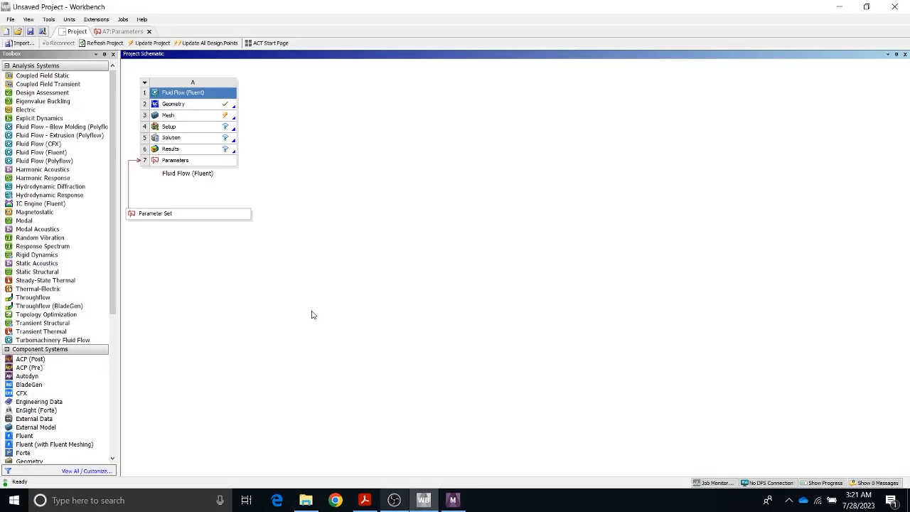
pyautogui.click(121, 32)
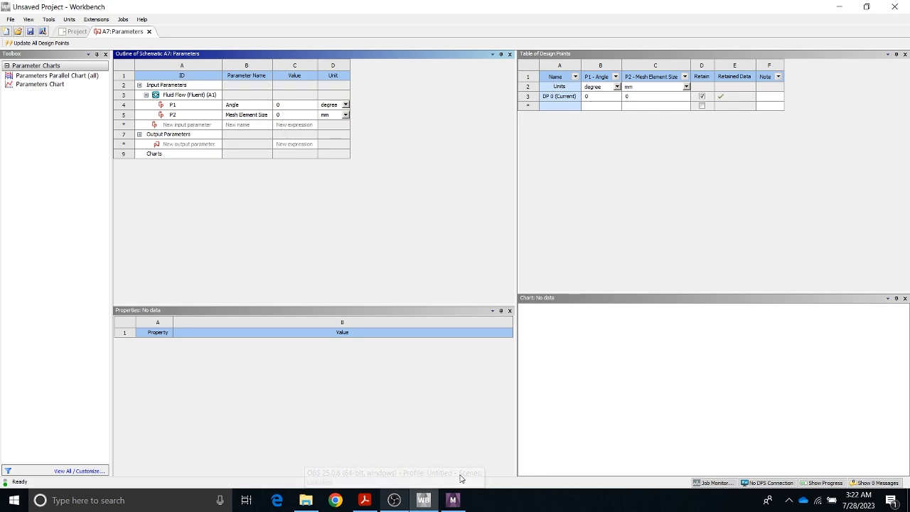
# Compare the Element Size in Meshing with the Mesh Element Size parameter's value in Workbench
pyautogui.click(449, 502)
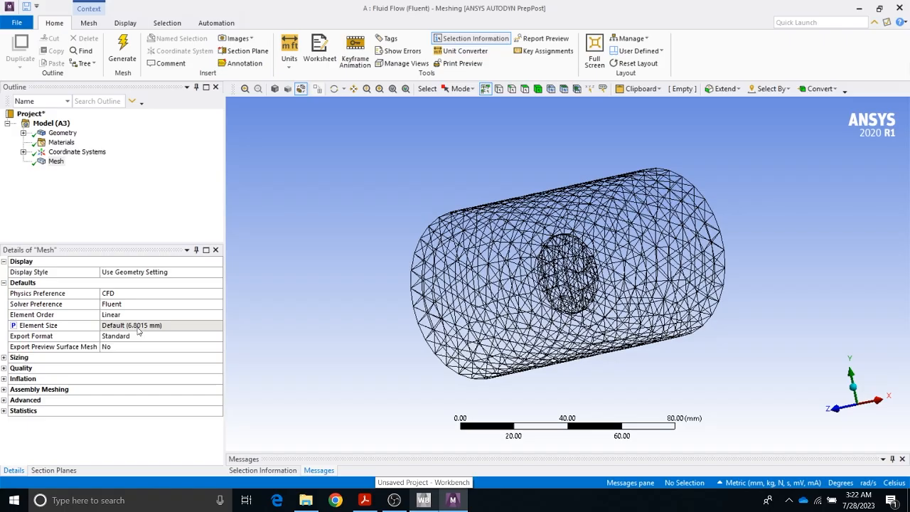
pyautogui.click(423, 499)
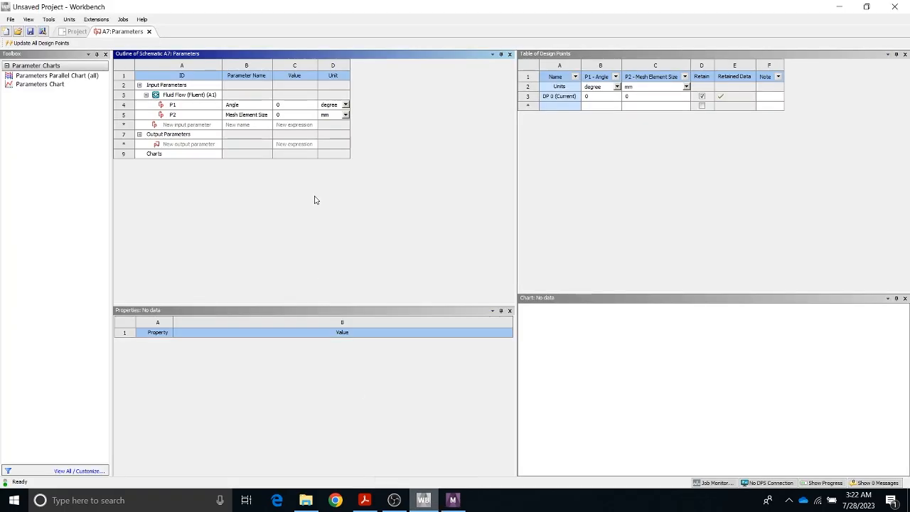
pyautogui.click(293, 115)
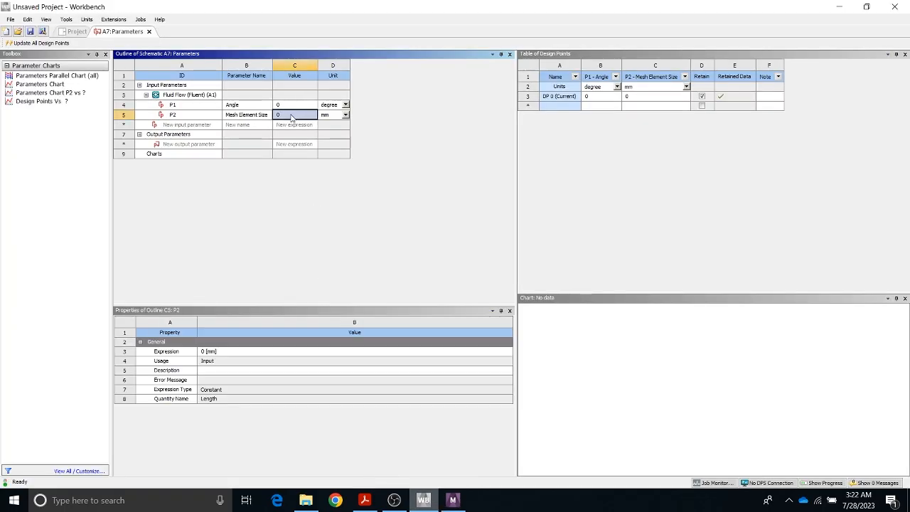
pyautogui.click(289, 116)
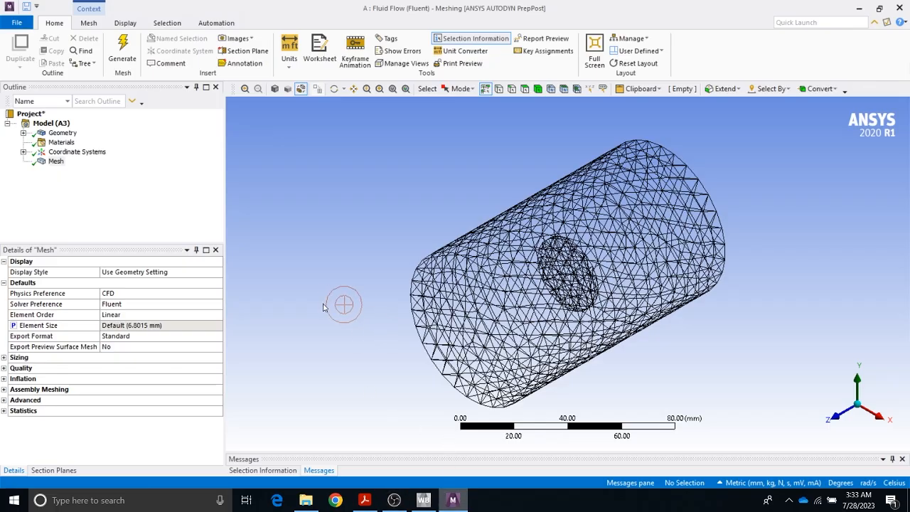
# Review the mesh's Sizing settings, including growth rate, maximum size and curvature options, and collapse them again
pyautogui.moveTo(326, 308)
pyautogui.mouseDown(button='middle')
pyautogui.moveTo(335, 293)
pyautogui.moveTo(319, 278)
pyautogui.moveTo(327, 312)
pyautogui.mouseUp(button='middle')
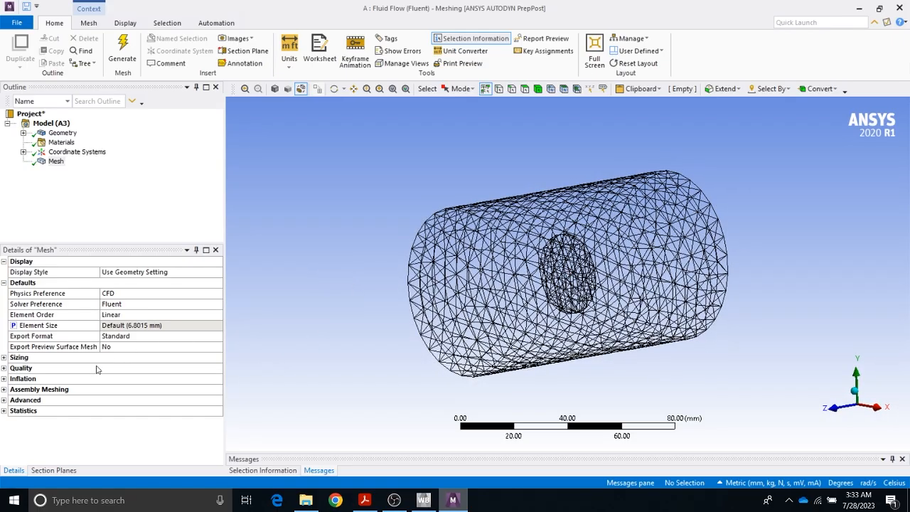
pyautogui.click(4, 358)
pyautogui.scroll(-3, 25, 384)
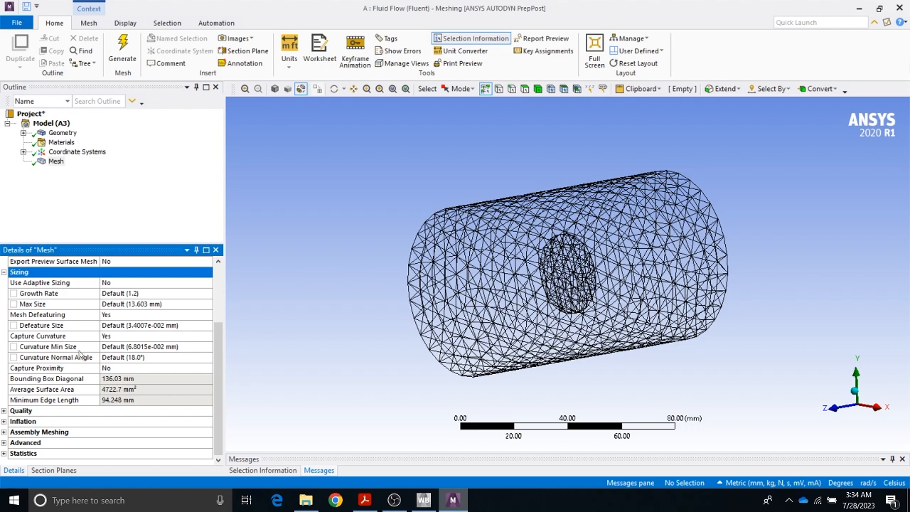
pyautogui.click(5, 272)
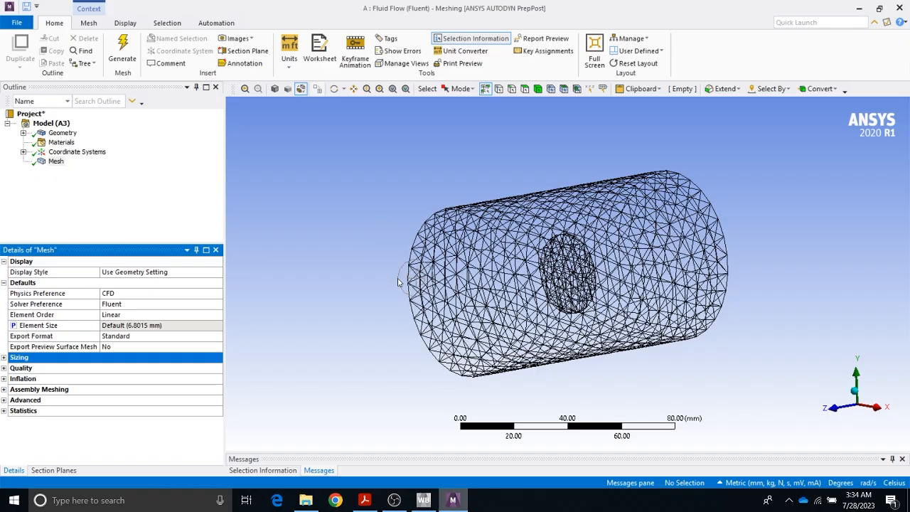
# Create a named selection "inlet" on the enclosure's flat circular end face on the +Z side
pyautogui.moveTo(429, 279); pyautogui.dragTo(411, 279, button='middle')
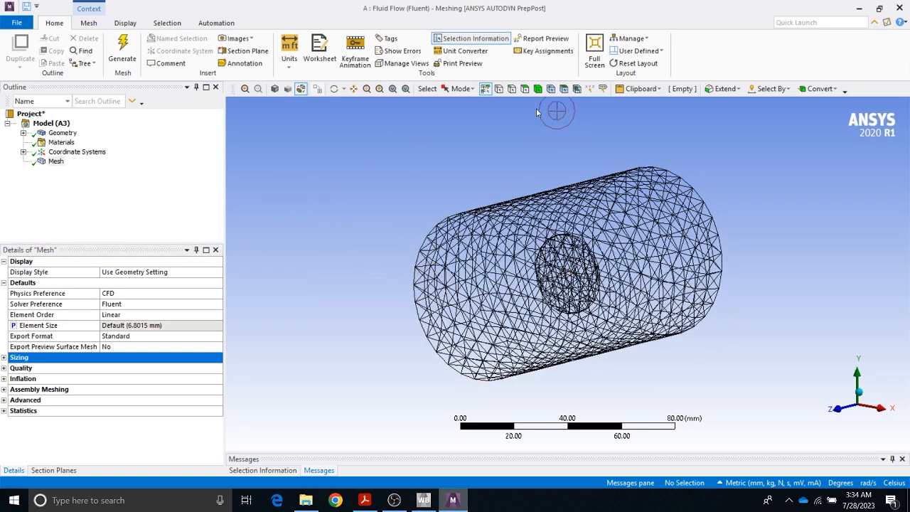
pyautogui.click(523, 89)
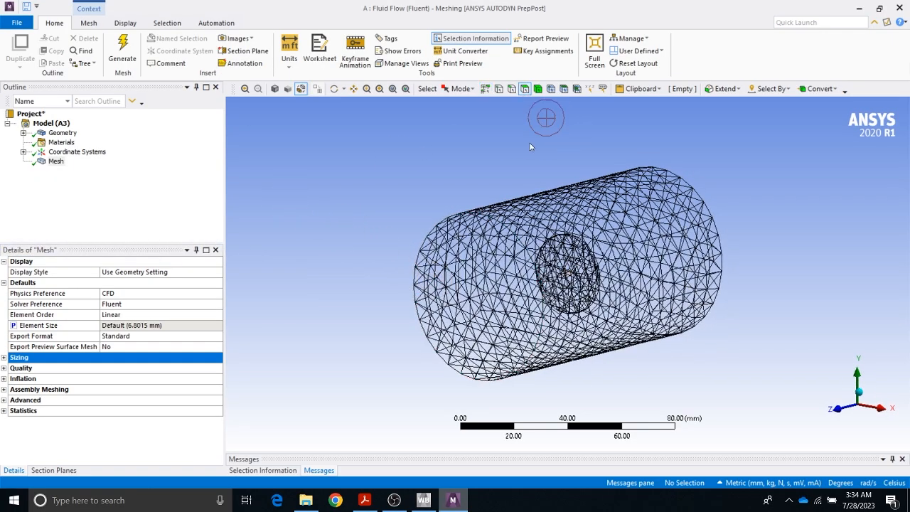
pyautogui.click(481, 292)
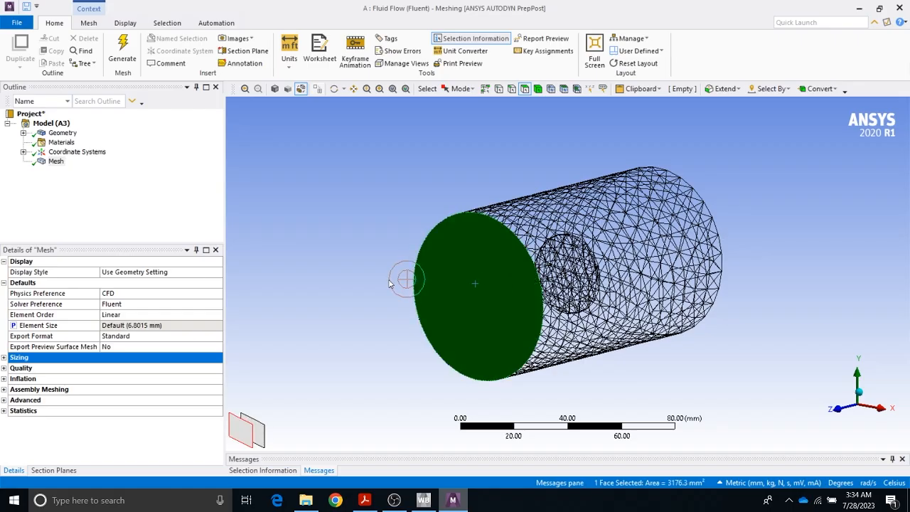
pyautogui.moveTo(388, 283); pyautogui.dragTo(340, 270, button='middle')
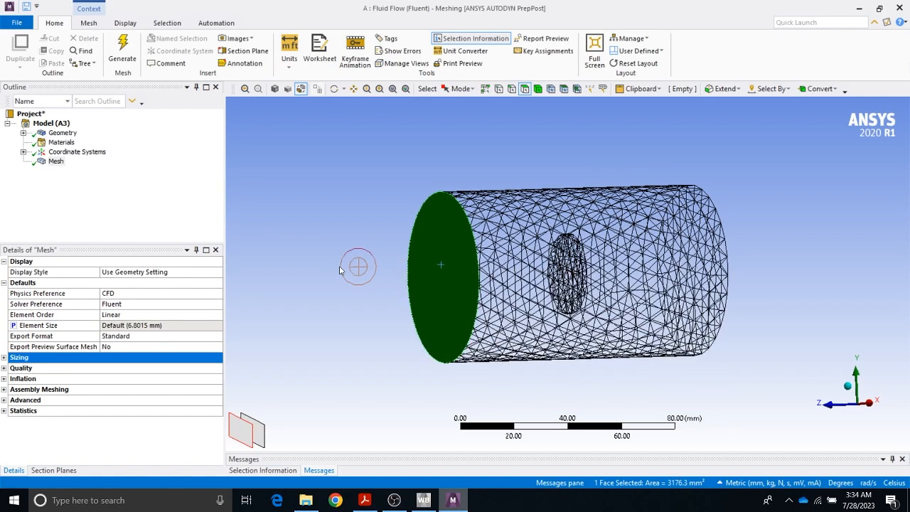
pyautogui.write('nin')
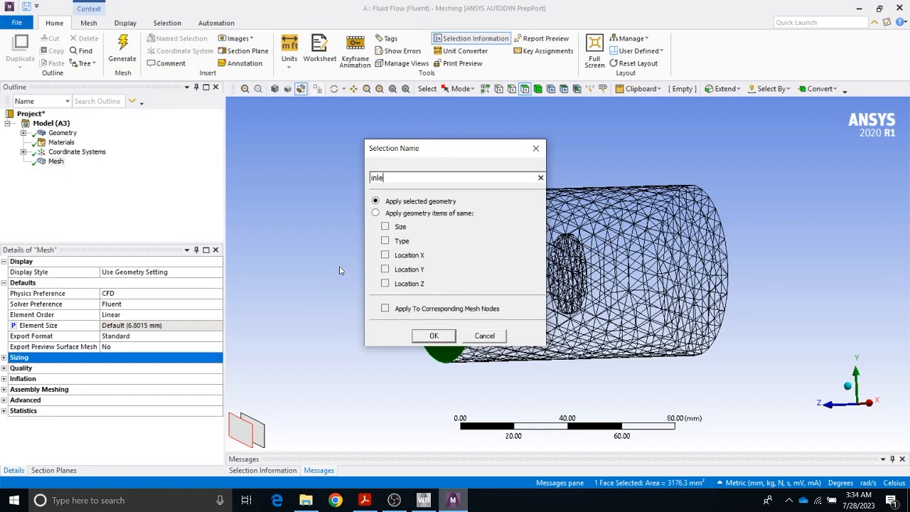
pyautogui.write('let')
pyautogui.press('Return')
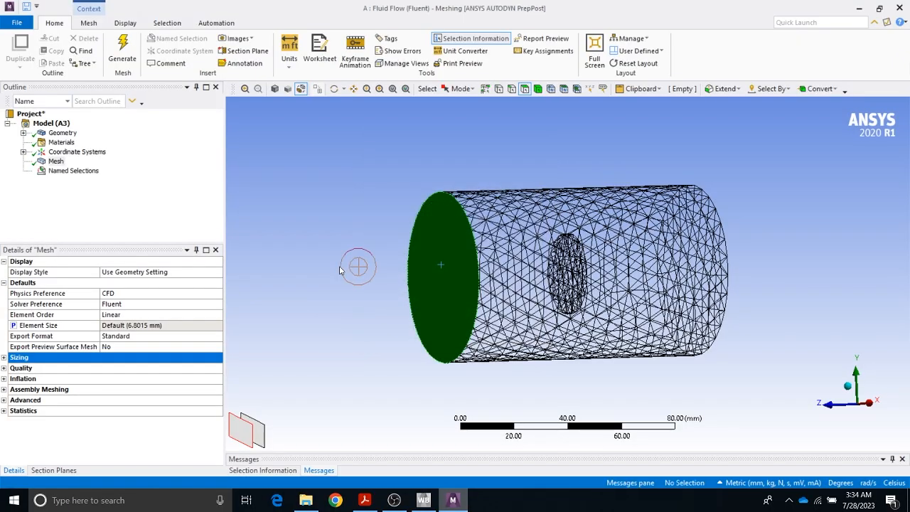
# Create a named selection "outlet" on the enclosure's opposite circular end face, on the -Z side
pyautogui.click(775, 267)
pyautogui.moveTo(775, 268); pyautogui.dragTo(780, 262, button='middle')
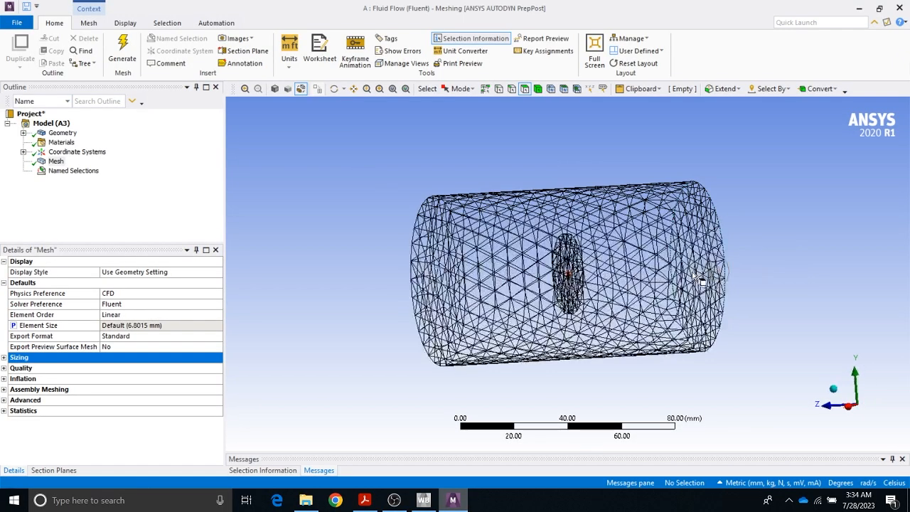
pyautogui.click(695, 277)
pyautogui.write('no')
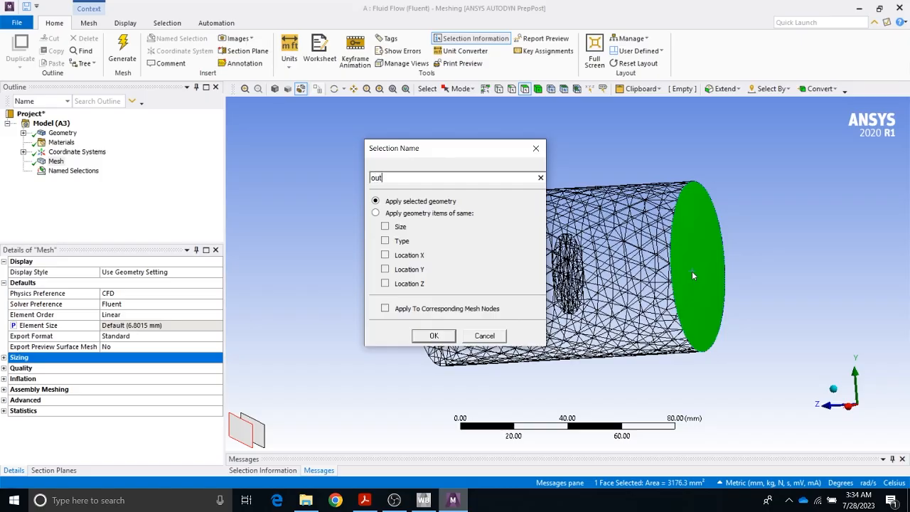
pyautogui.press('Return')
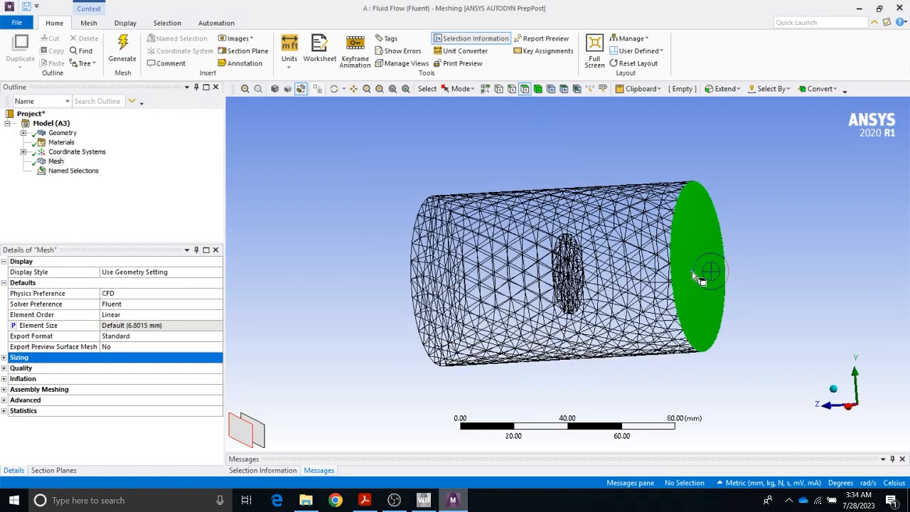
# Create a named selection "wall" on the enclosure's outer cylindrical face and clear the selection
pyautogui.click(377, 271)
pyautogui.moveTo(378, 269)
pyautogui.mouseDown(button='middle')
pyautogui.moveTo(619, 271)
pyautogui.moveTo(368, 265)
pyautogui.moveTo(384, 275)
pyautogui.mouseUp(button='middle')
pyautogui.click(546, 281)
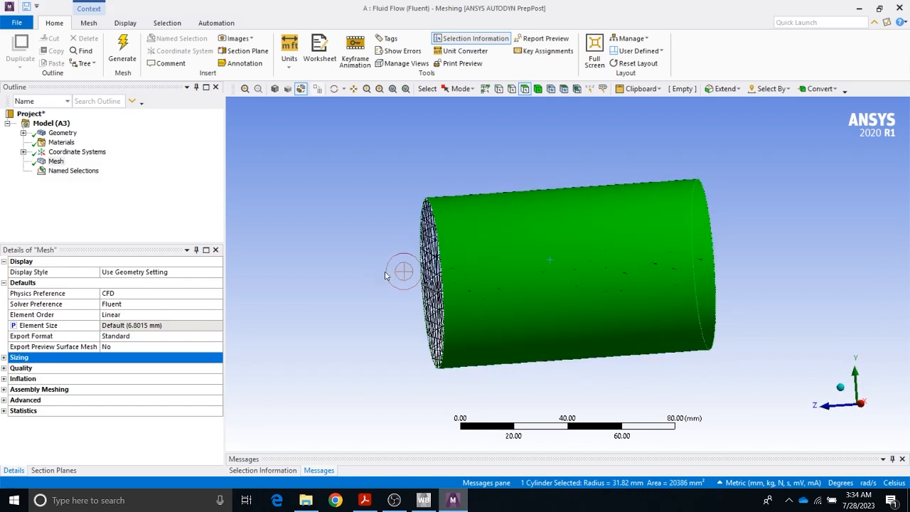
pyautogui.write('nwall')
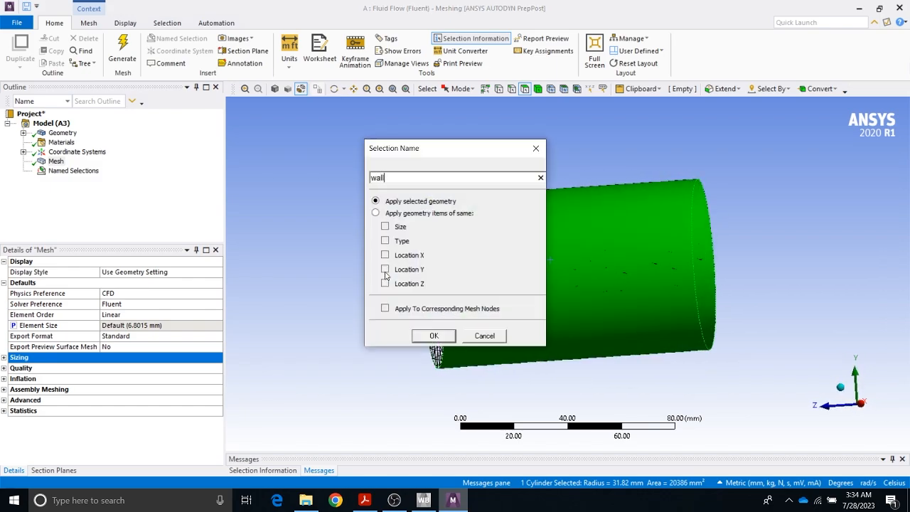
pyautogui.press('Return')
pyautogui.click(373, 375)
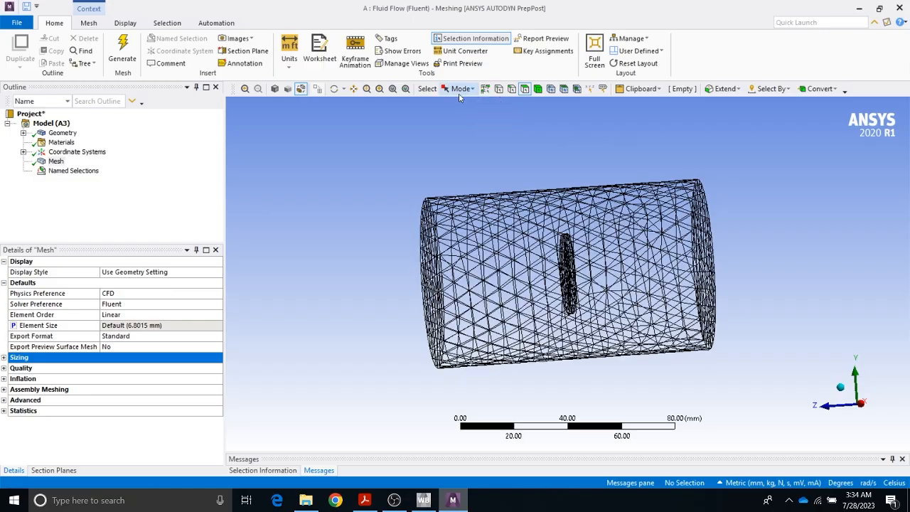
# Box-select the three faces of the inner disc cavity and create a named selection "disc" from them
pyautogui.click(461, 90)
pyautogui.click(473, 113)
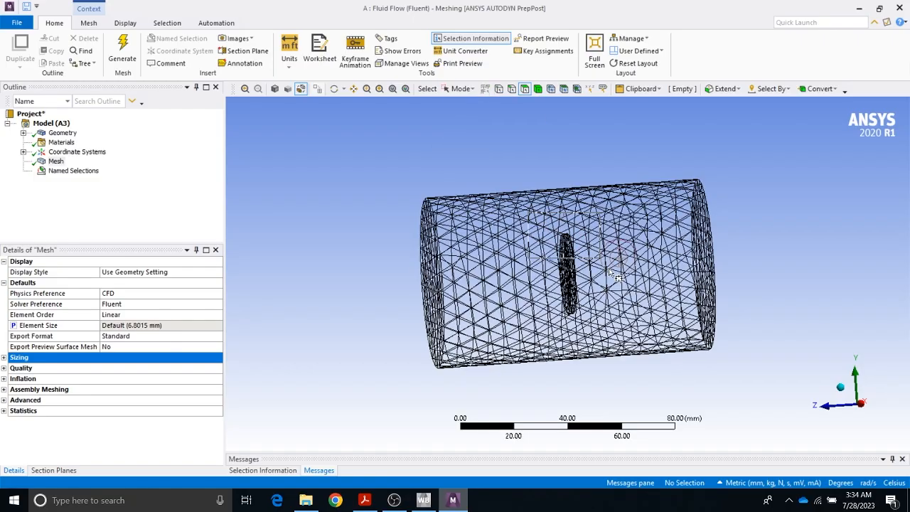
pyautogui.moveTo(617, 277); pyautogui.dragTo(620, 335)
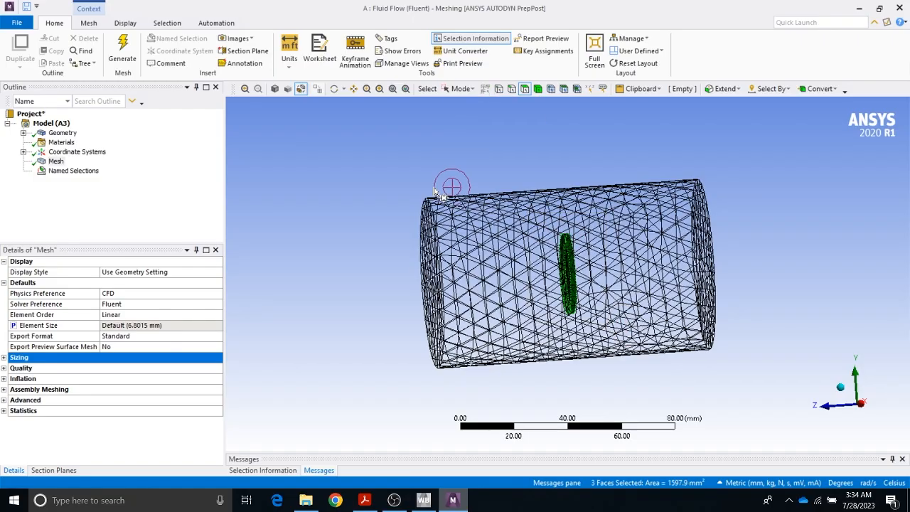
pyautogui.write('n')
pyautogui.write('dis')
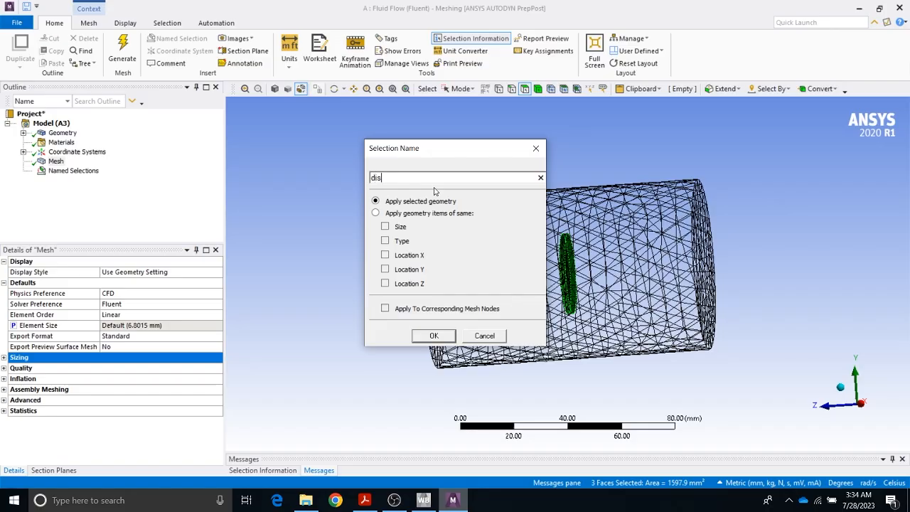
pyautogui.write('c')
pyautogui.press('Return')
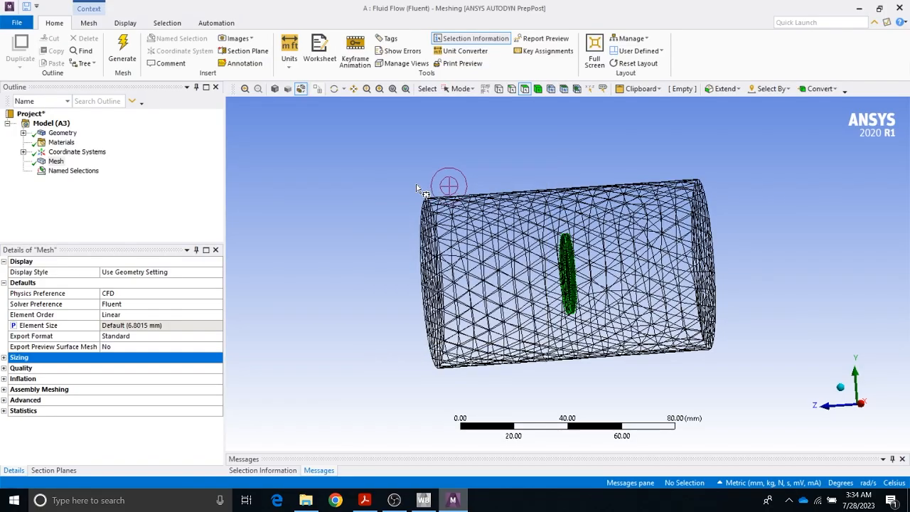
pyautogui.click(388, 203)
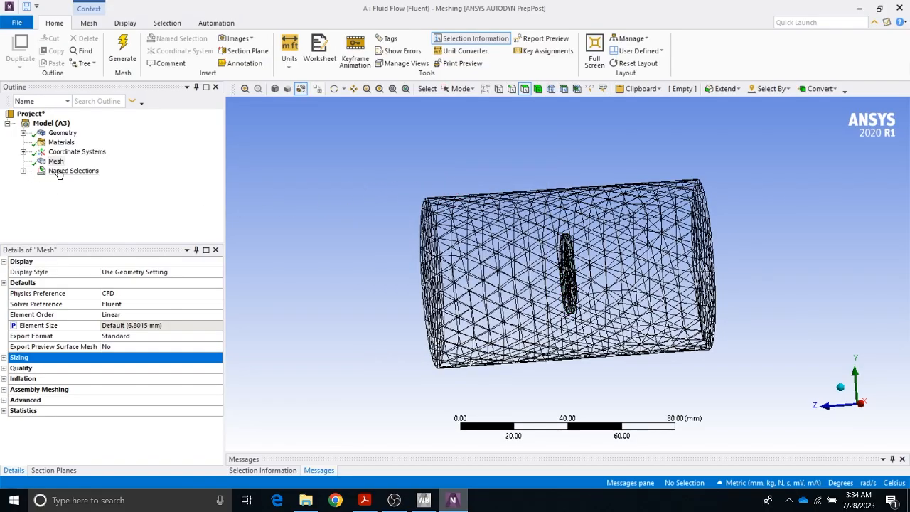
# Set the Fluid/Solid material property of the Enclosure body to Fluid
pyautogui.click(23, 171)
pyautogui.click(62, 133)
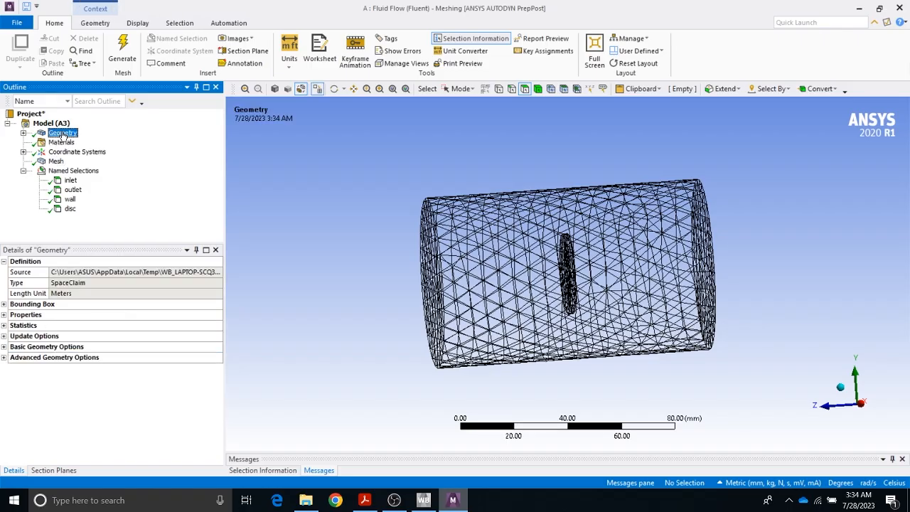
pyautogui.click(23, 133)
pyautogui.doubleClick(74, 143)
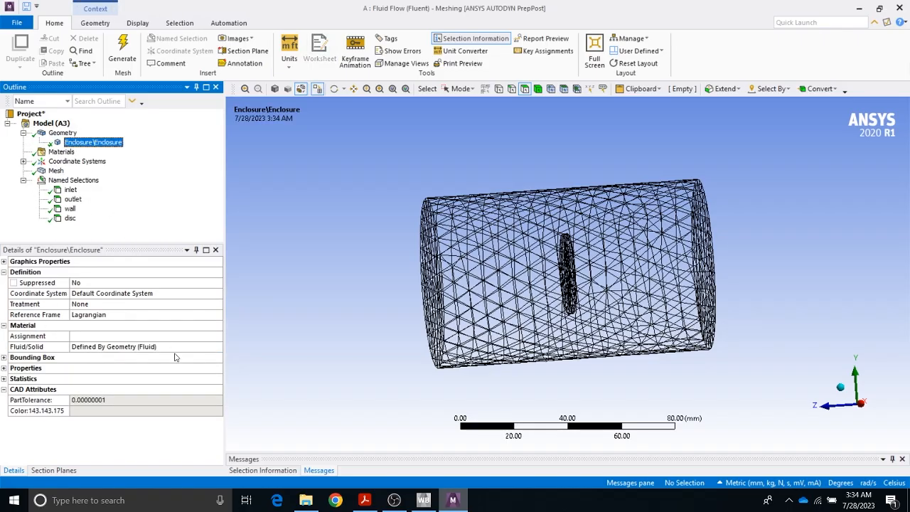
pyautogui.click(200, 346)
pyautogui.click(217, 348)
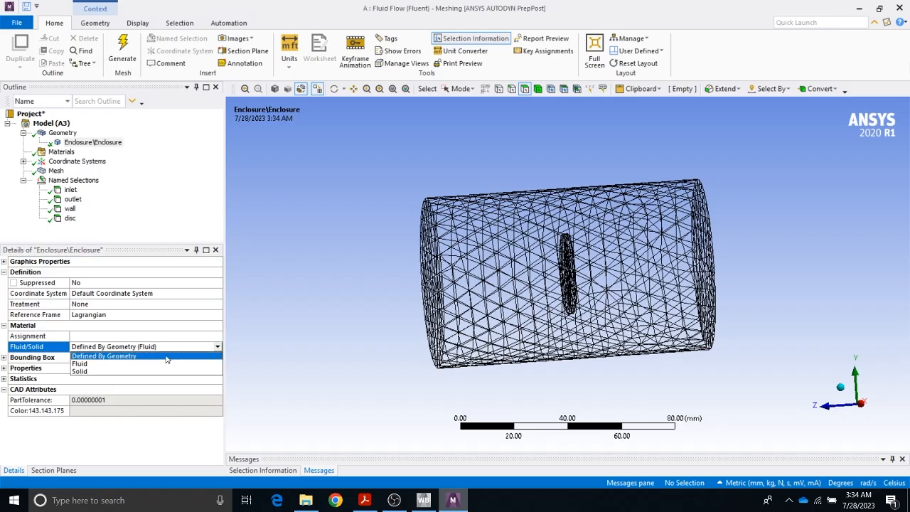
pyautogui.click(93, 362)
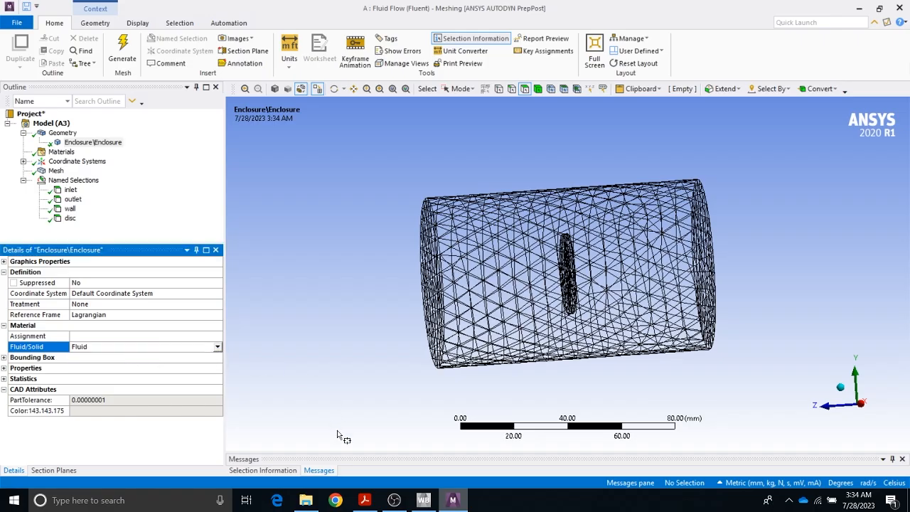
# Switch to the Workbench project schematic and update the Mesh cell of the Fluid Flow (Fluent) system
pyautogui.click(426, 499)
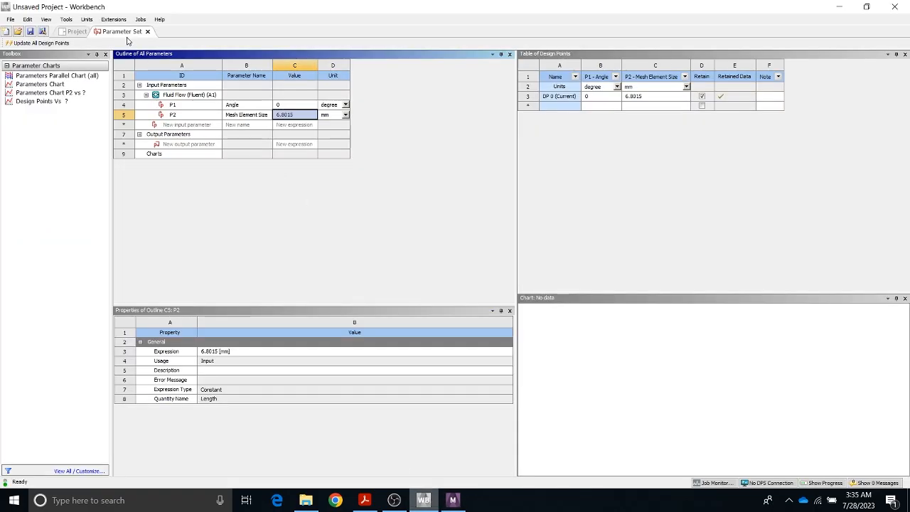
pyautogui.click(78, 32)
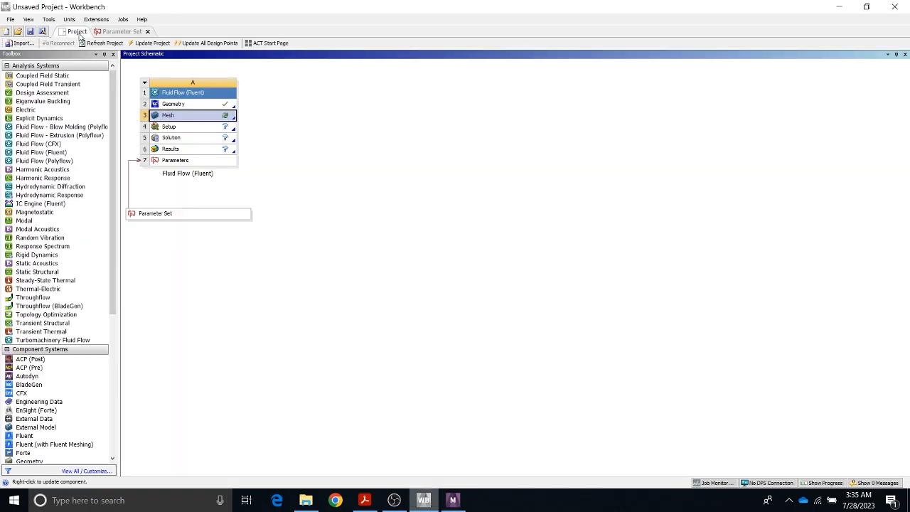
pyautogui.rightClick(197, 119)
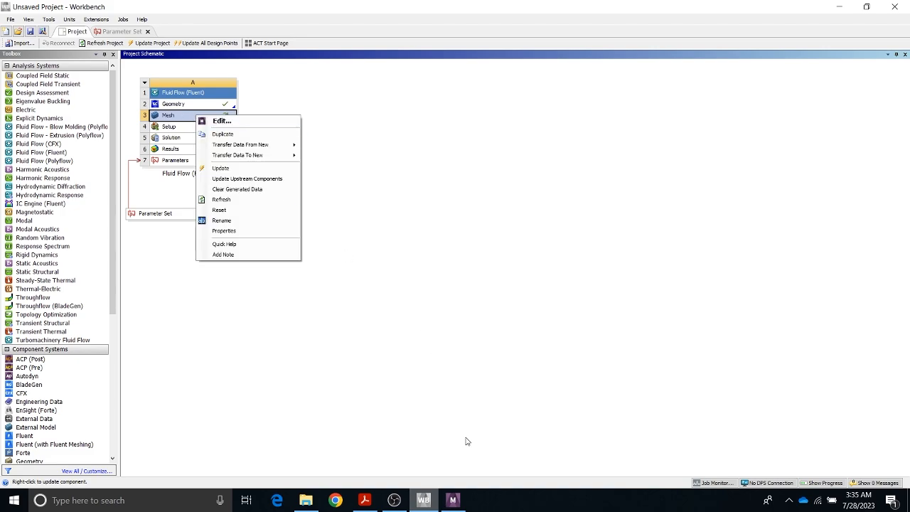
pyautogui.click(452, 499)
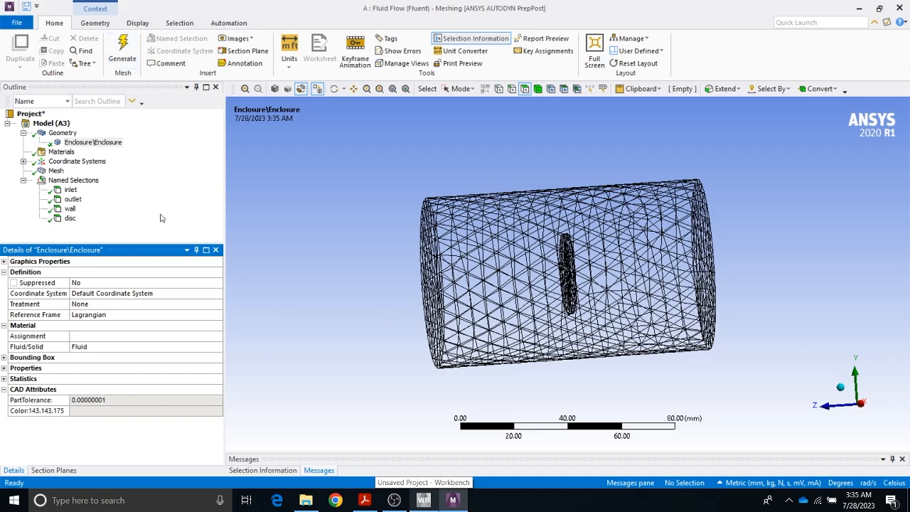
pyautogui.click(424, 499)
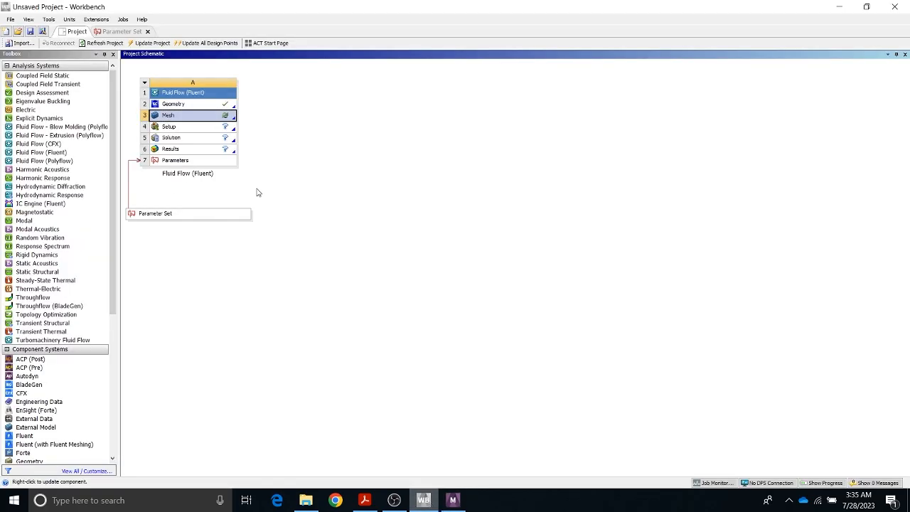
pyautogui.rightClick(208, 118)
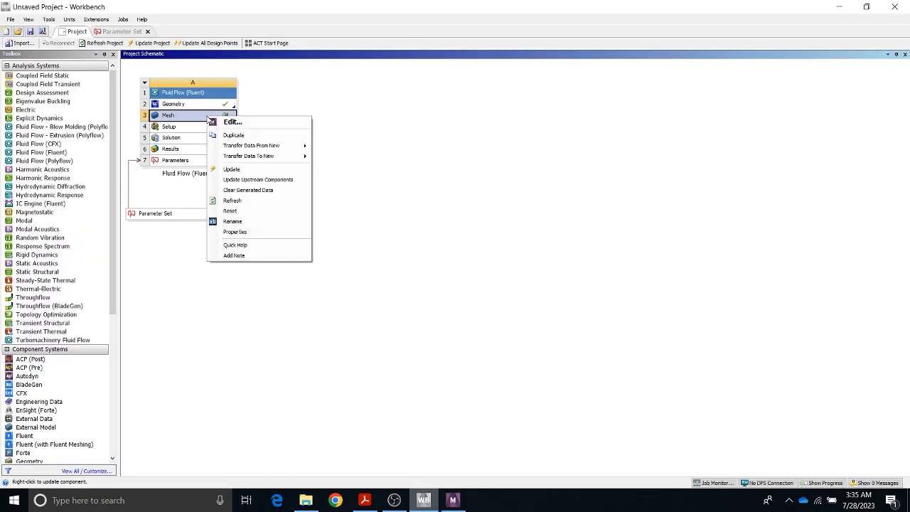
pyautogui.click(252, 167)
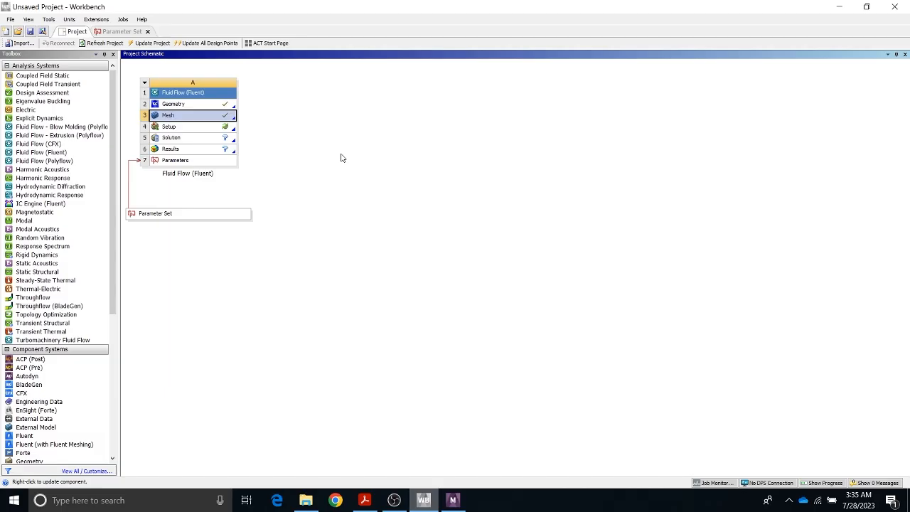
# Launch Fluent from the Setup cell in double precision with one solver process, closing the Meshing window
pyautogui.click(174, 128)
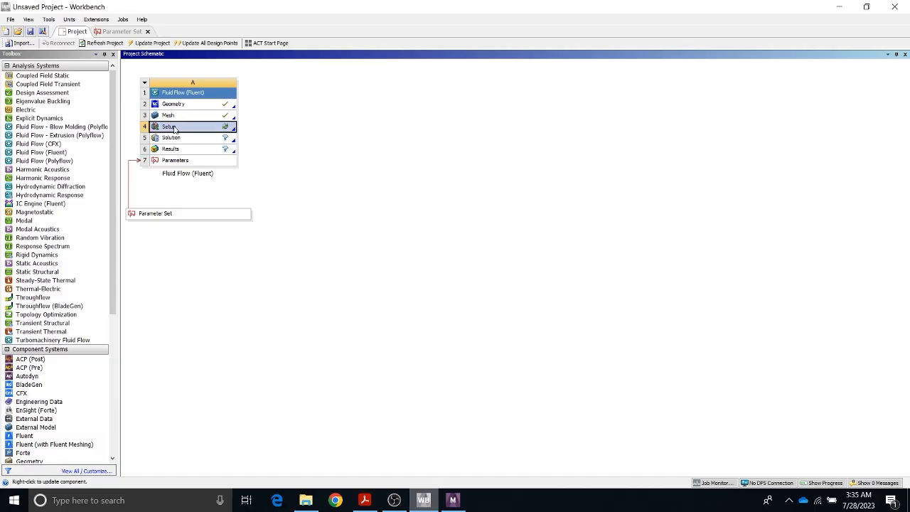
pyautogui.rightClick(174, 128)
pyautogui.click(191, 130)
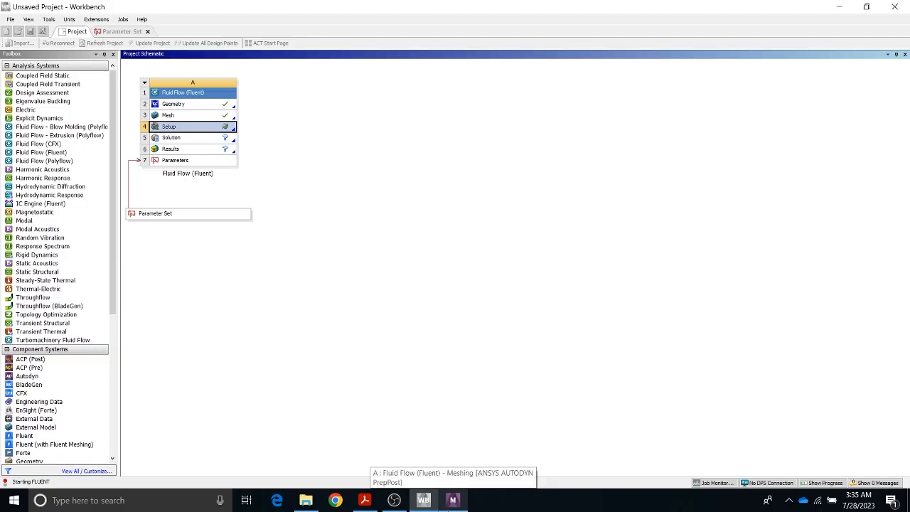
pyautogui.click(449, 502)
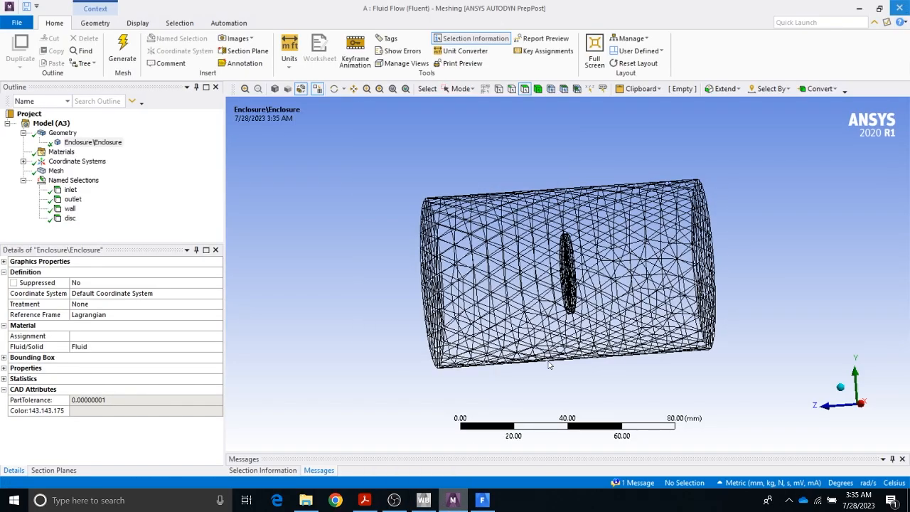
pyautogui.click(482, 501)
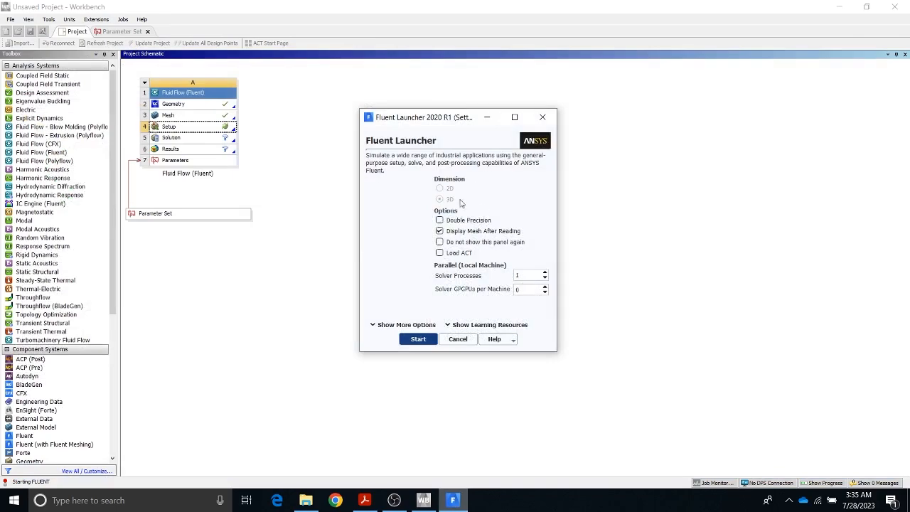
pyautogui.click(418, 339)
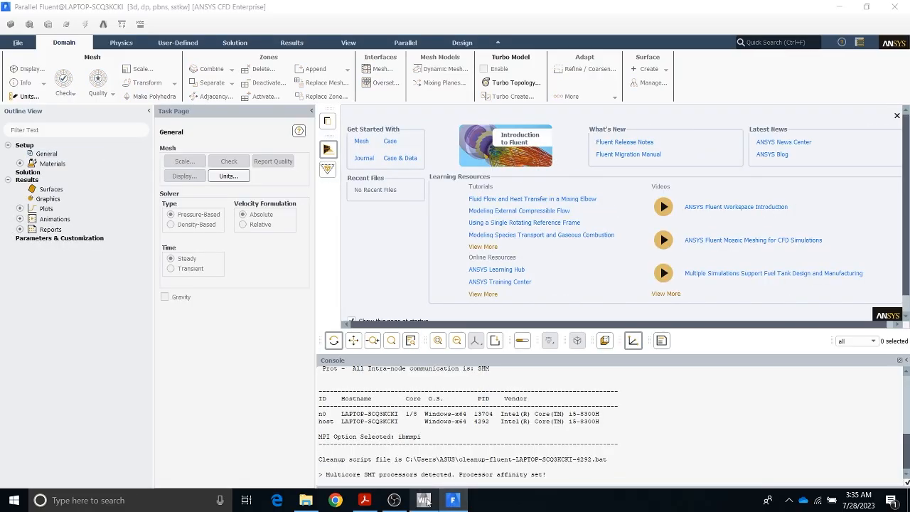
# Switch to Workbench and review the Angle and Mesh Element Size input parameters in the Parameter Set
pyautogui.click(399, 480)
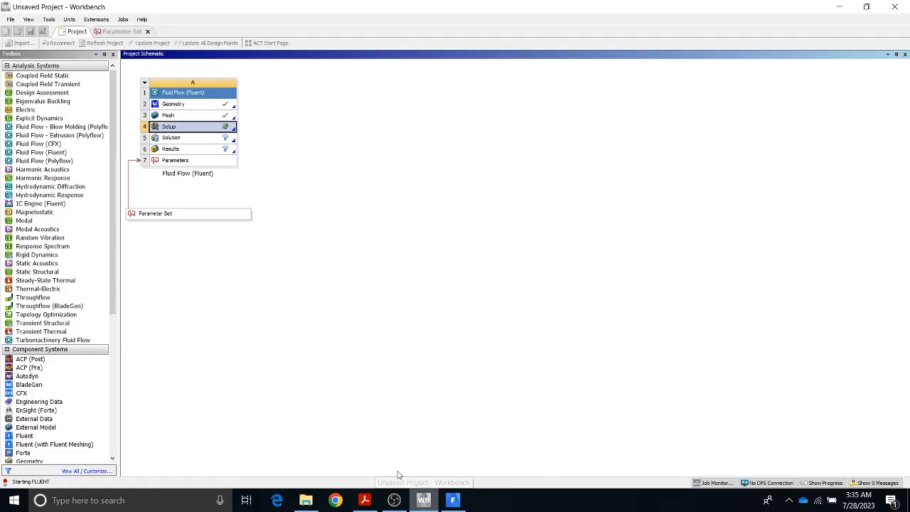
pyautogui.click(115, 31)
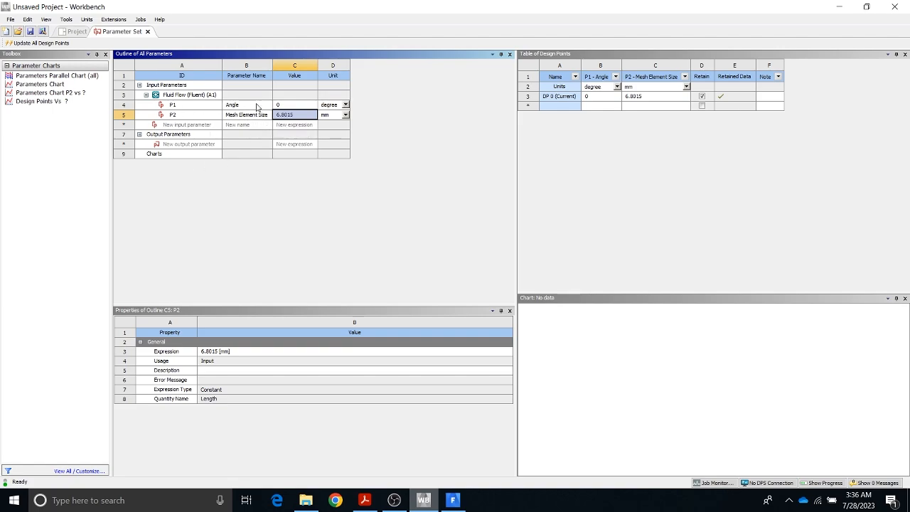
# Switch to Fluent and review the fluid settings of the enclosure_enclosure cell zone
pyautogui.click(453, 500)
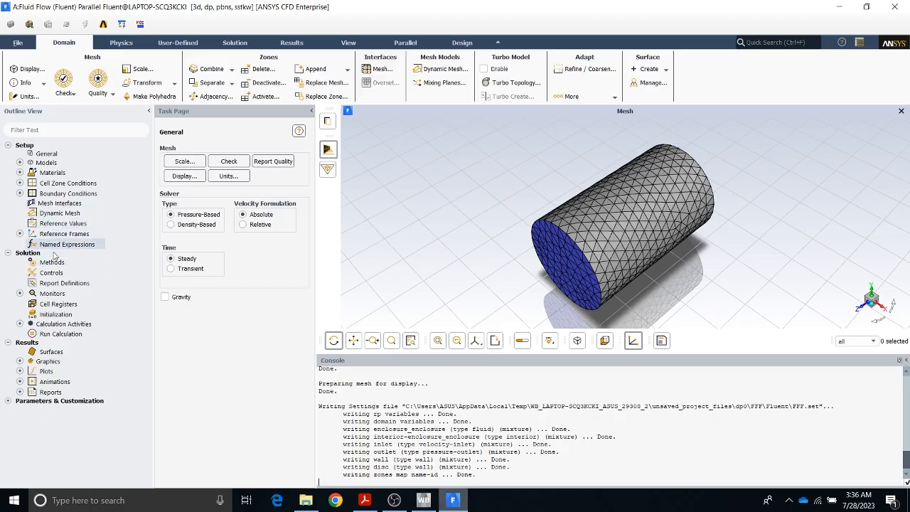
pyautogui.doubleClick(50, 183)
pyautogui.click(206, 171)
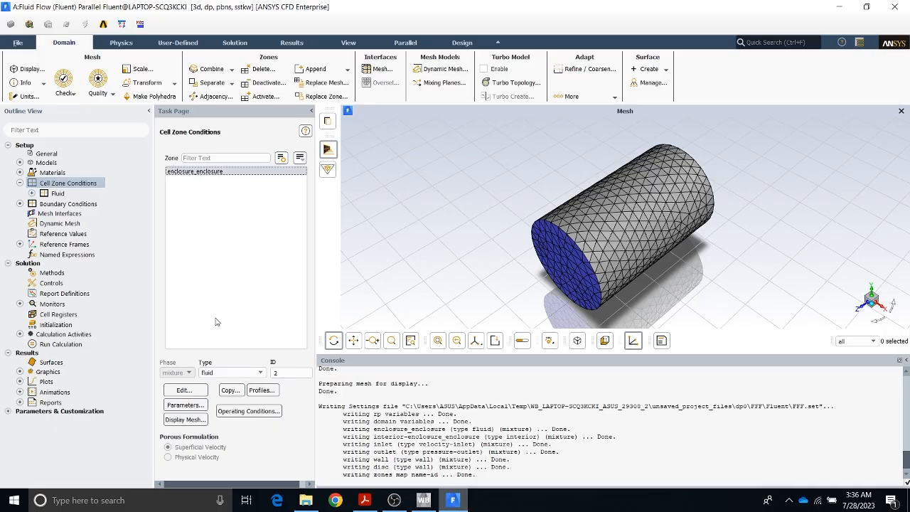
pyautogui.click(184, 390)
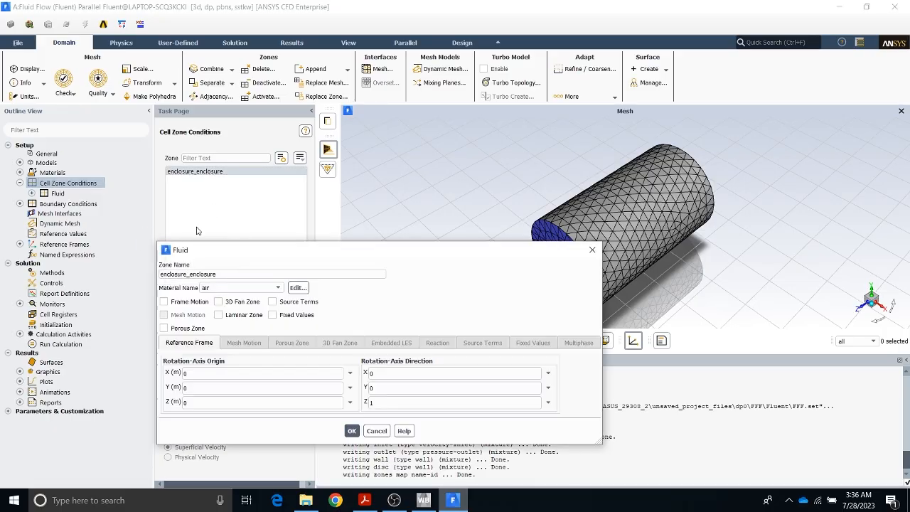
pyautogui.click(592, 249)
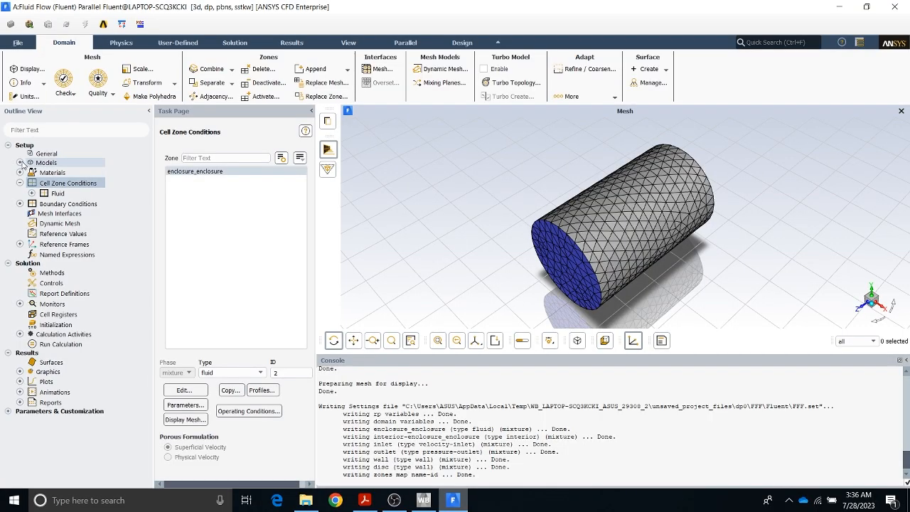
# Open the velocity-inlet settings of the inlet boundary zone at its Velocity Magnitude
pyautogui.click(20, 204)
pyautogui.doubleClick(58, 205)
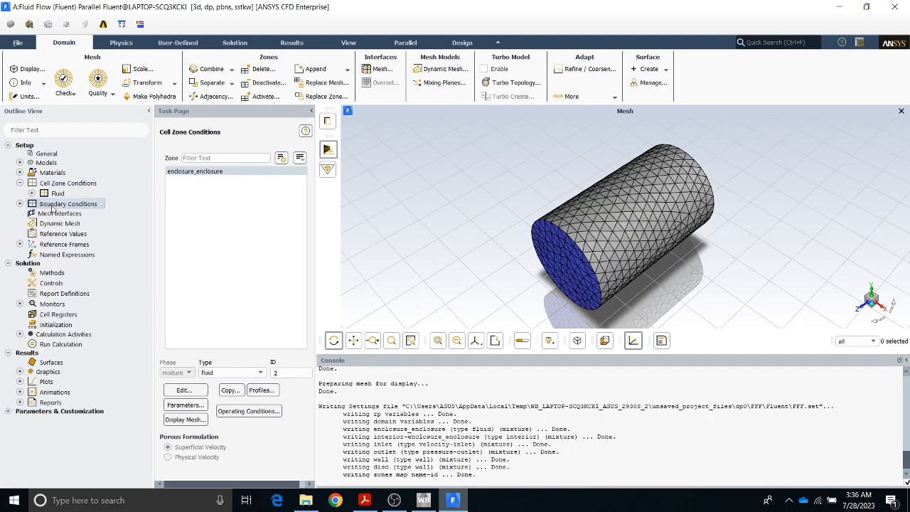
pyautogui.click(173, 179)
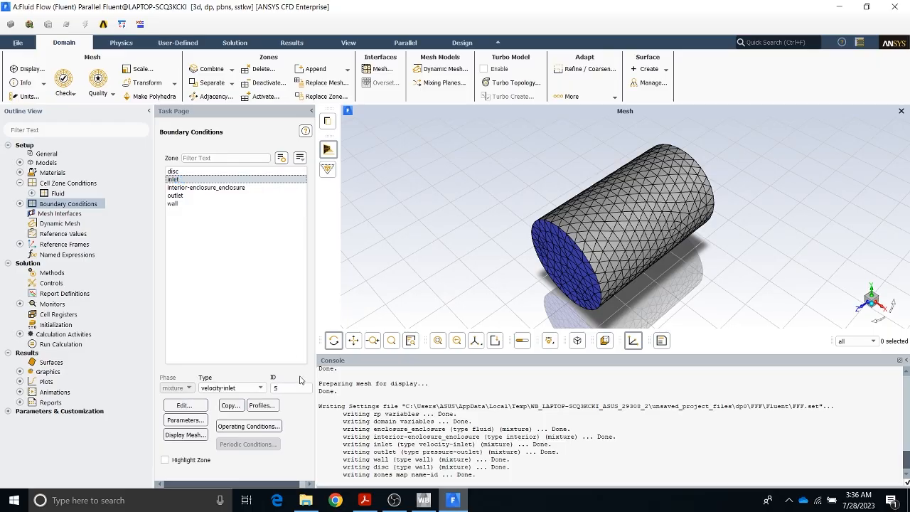
pyautogui.click(191, 407)
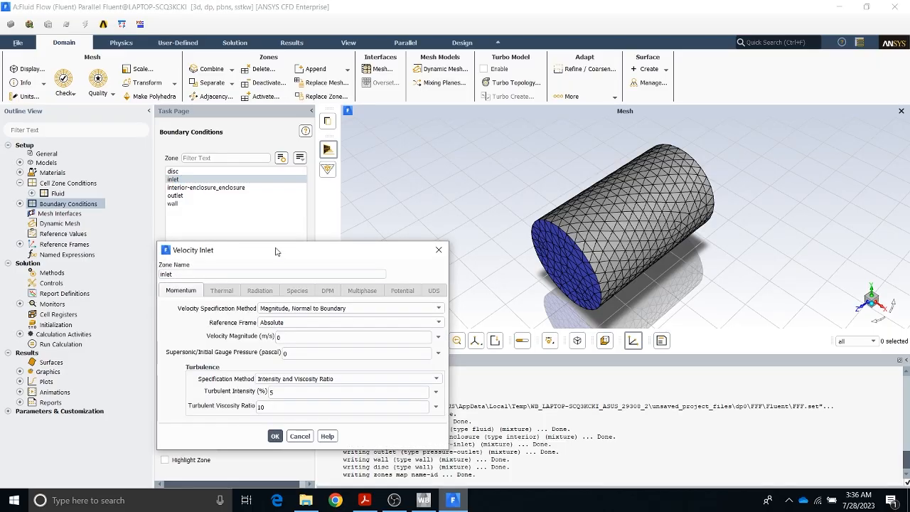
pyautogui.moveTo(275, 252); pyautogui.dragTo(174, 105)
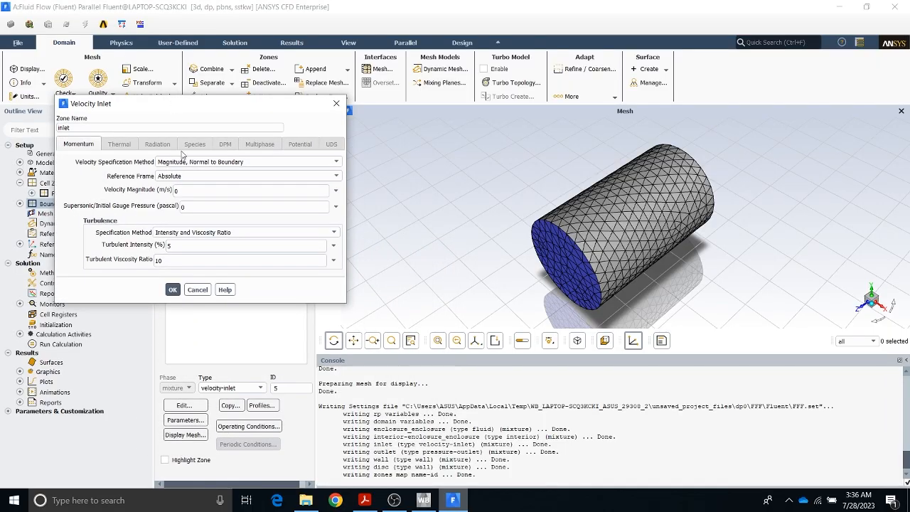
pyautogui.click(195, 190)
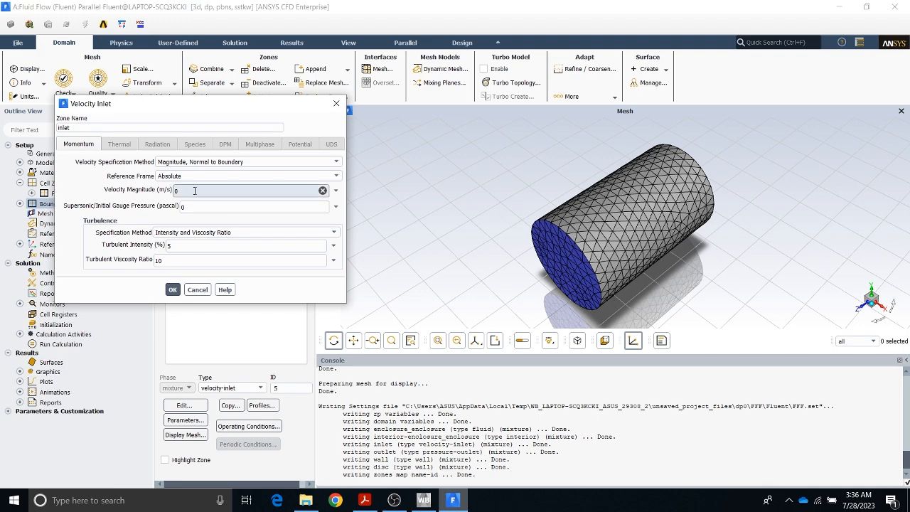
# Assign a new input parameter named Inlet_Vel, defined as 10 m/s, to the inlet's Velocity Magnitude
pyautogui.click(337, 192)
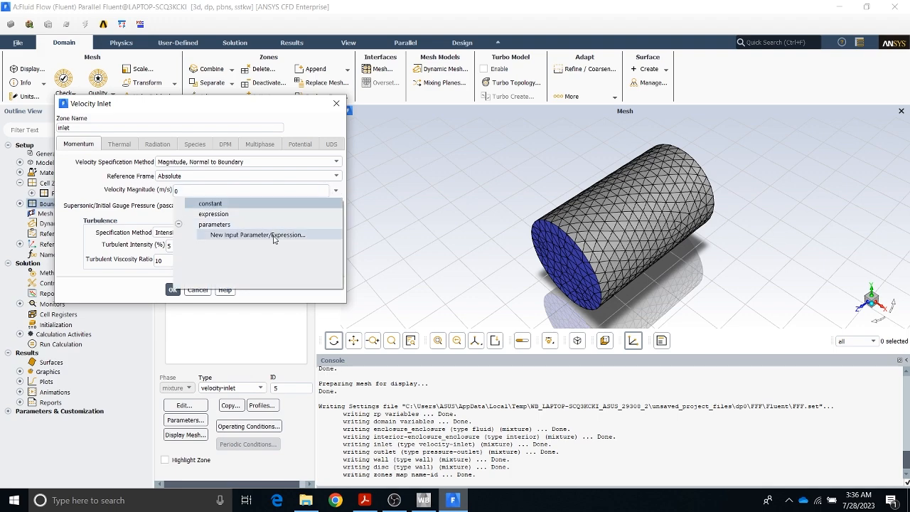
pyautogui.click(273, 236)
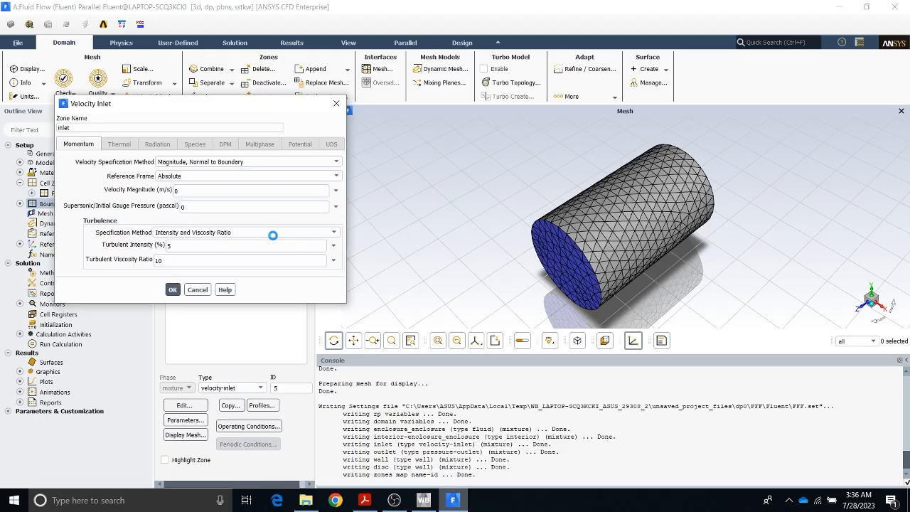
pyautogui.moveTo(244, 242); pyautogui.dragTo(260, 74)
pyautogui.moveTo(238, 107); pyautogui.dragTo(162, 100)
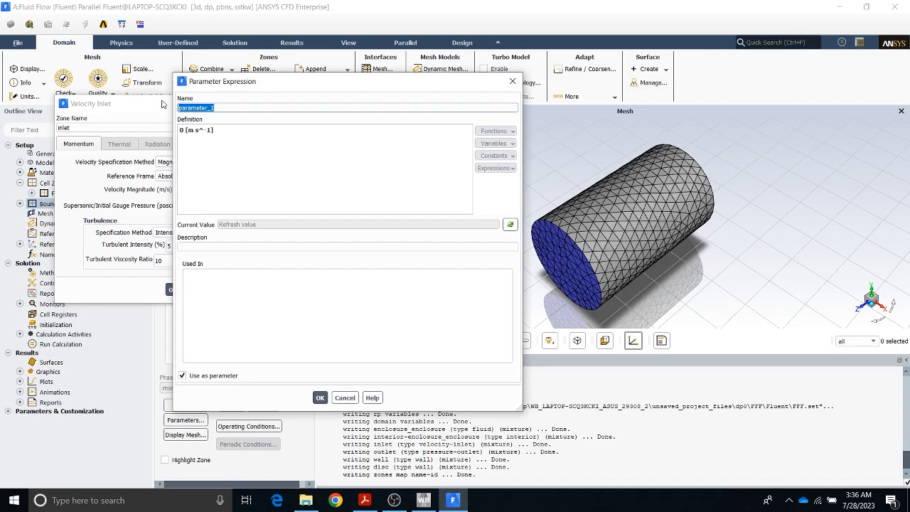
pyautogui.write('i')
pyautogui.click(185, 131)
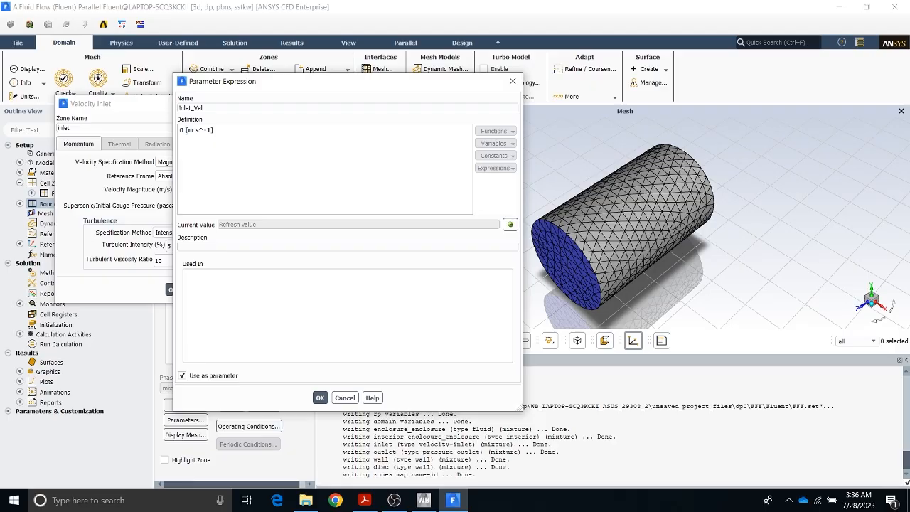
pyautogui.press('BackSpace')
pyautogui.write('10')
pyautogui.click(320, 397)
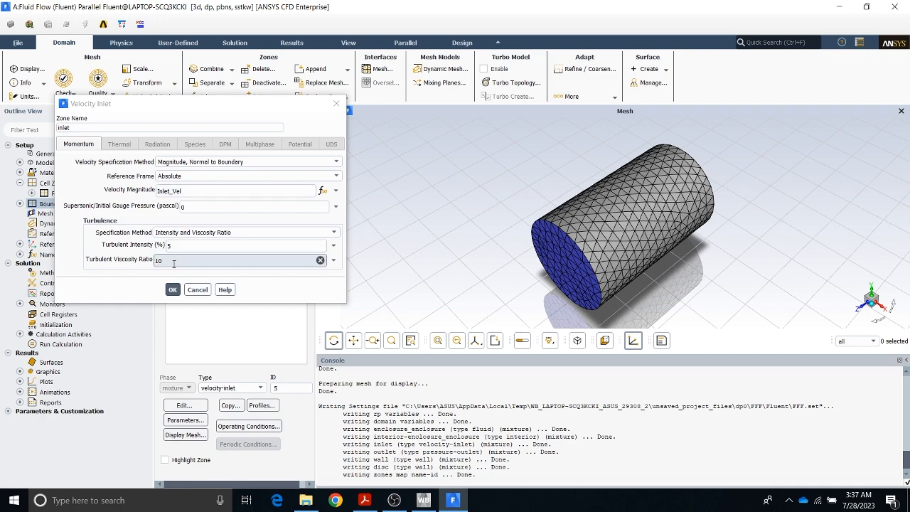
# Check the Inlet_Vel input parameter in Workbench's Parameter Set, and accept the inlet boundary settings in Fluent
pyautogui.click(424, 499)
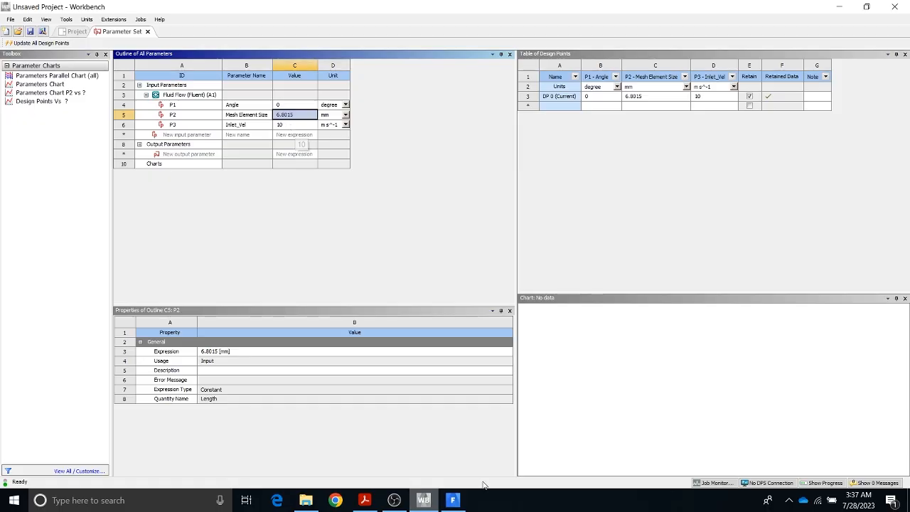
pyautogui.click(453, 499)
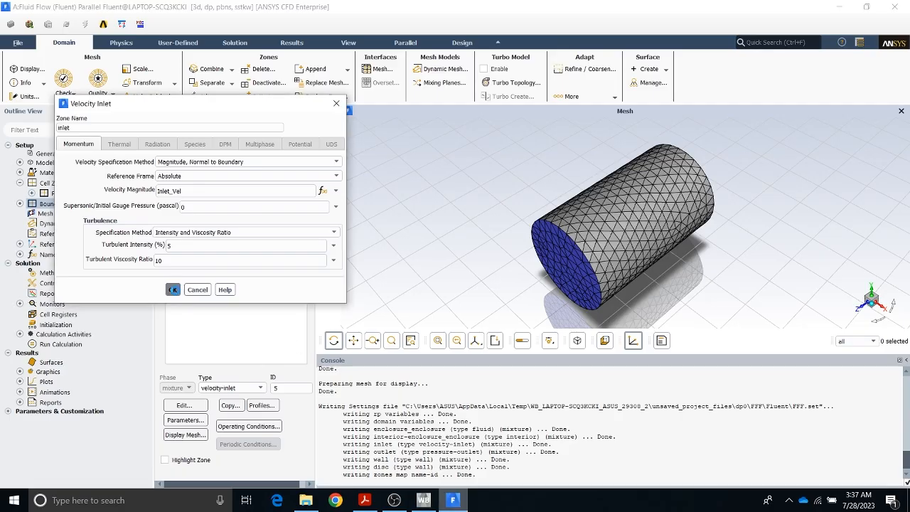
pyautogui.click(173, 289)
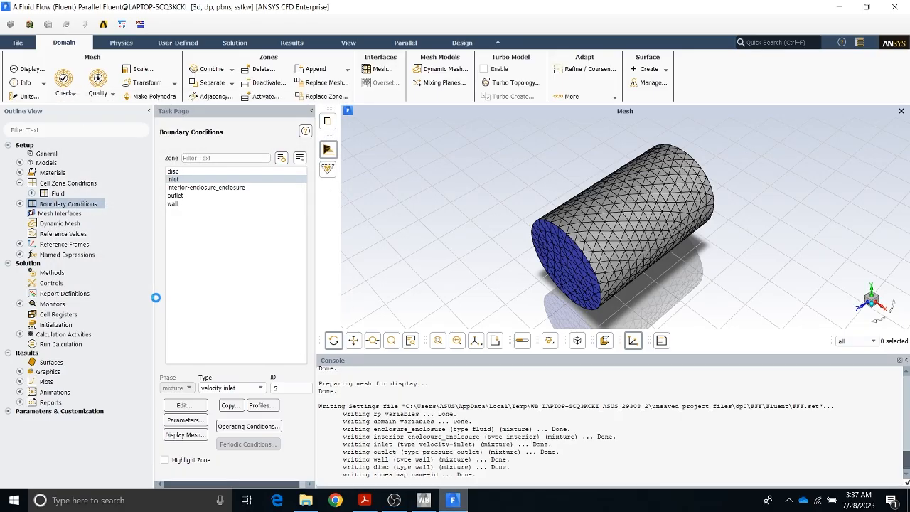
# Look over the available new report definition types and the output parameters section of Workbench's Parameter Set, returning to Fluent
pyautogui.click(57, 293)
pyautogui.rightClick(57, 295)
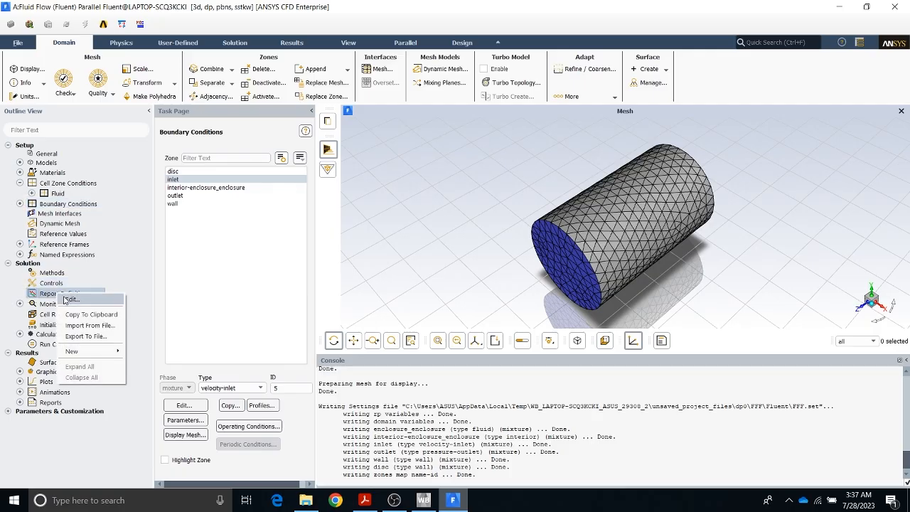
pyautogui.moveTo(80, 357)
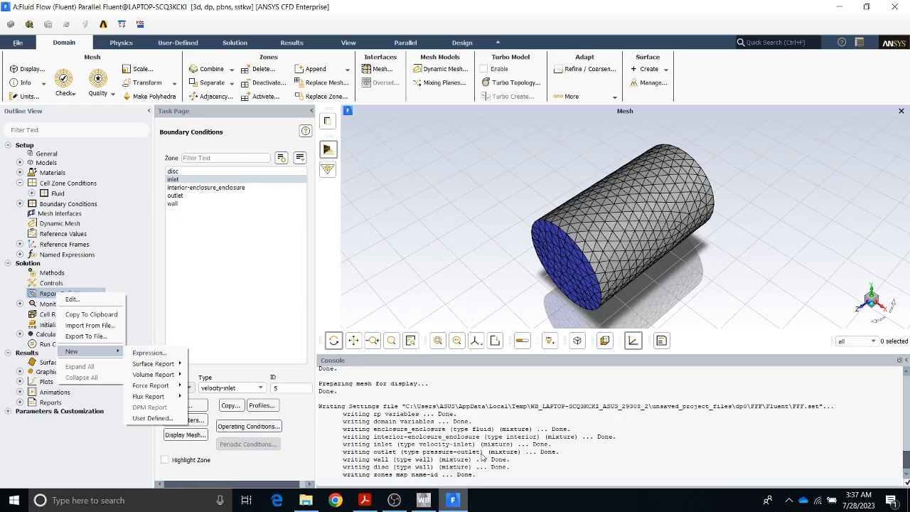
pyautogui.click(425, 500)
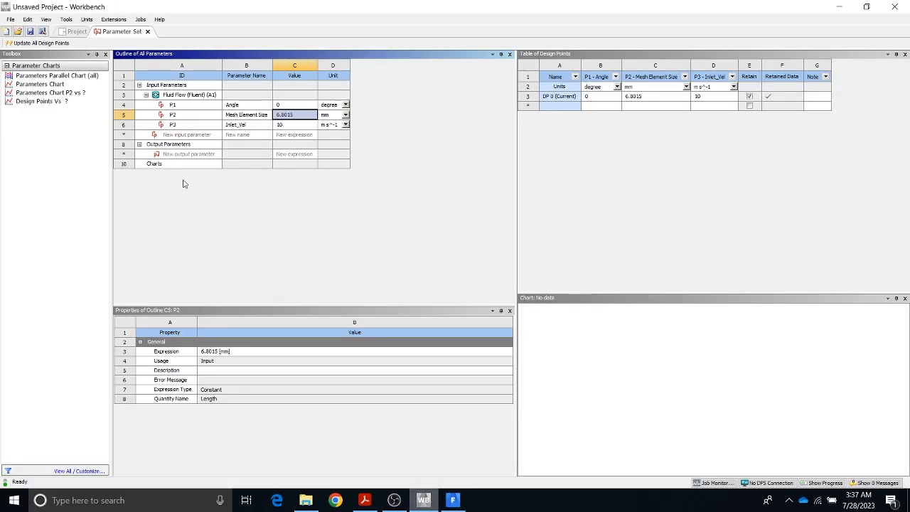
pyautogui.click(451, 500)
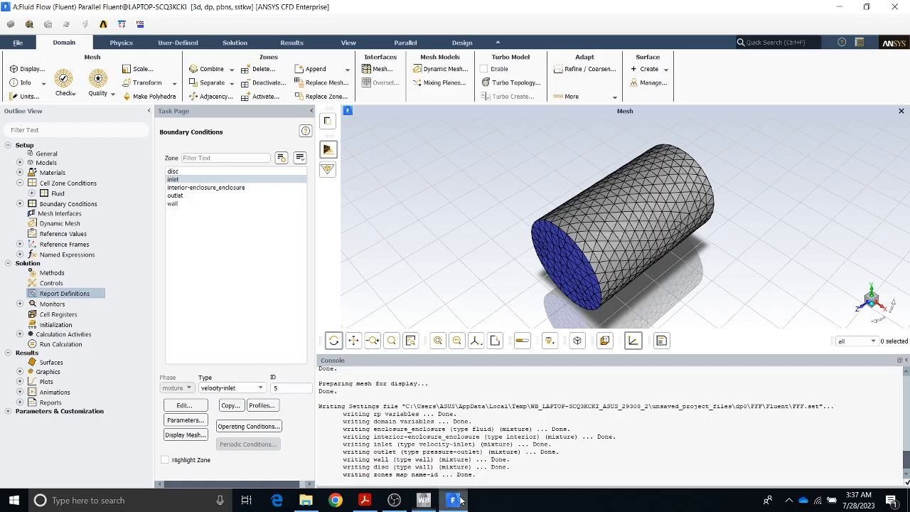
# Define an area-weighted average surface report named outlet_p for static pressure on the outlet surface
pyautogui.rightClick(71, 293)
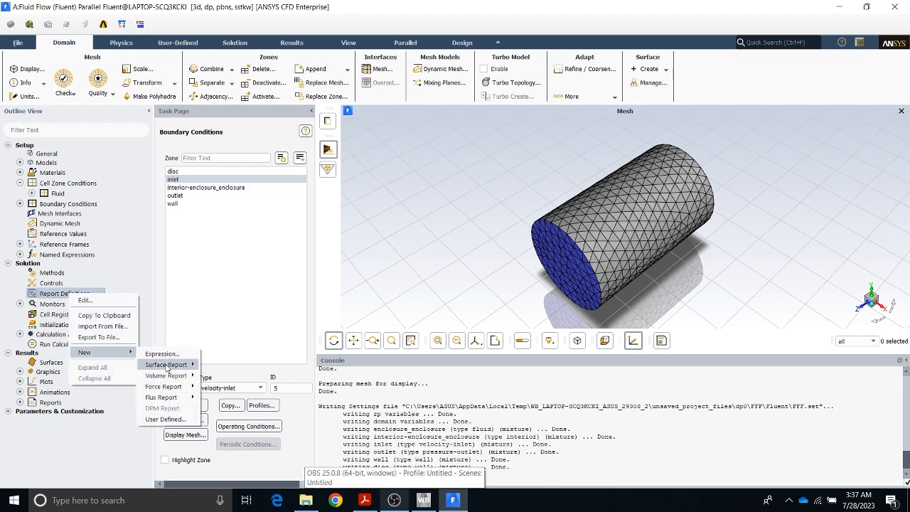
pyautogui.moveTo(166, 365)
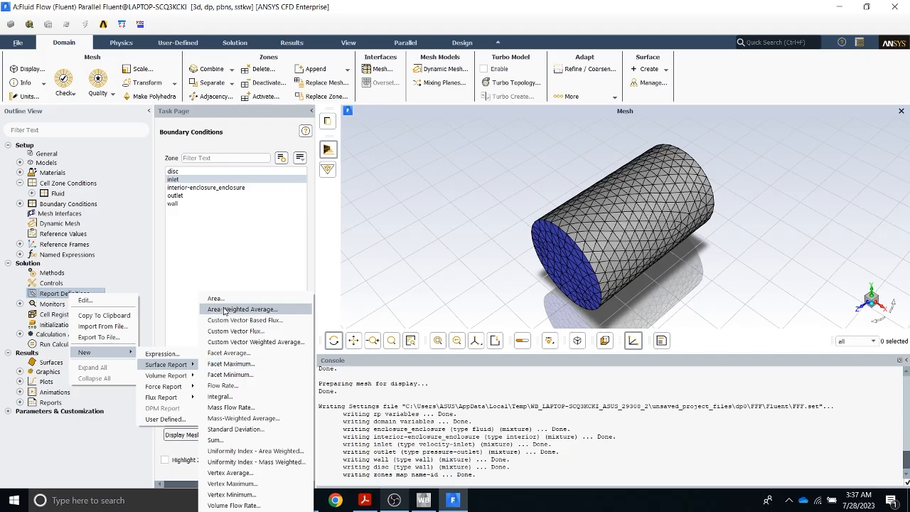
pyautogui.click(224, 310)
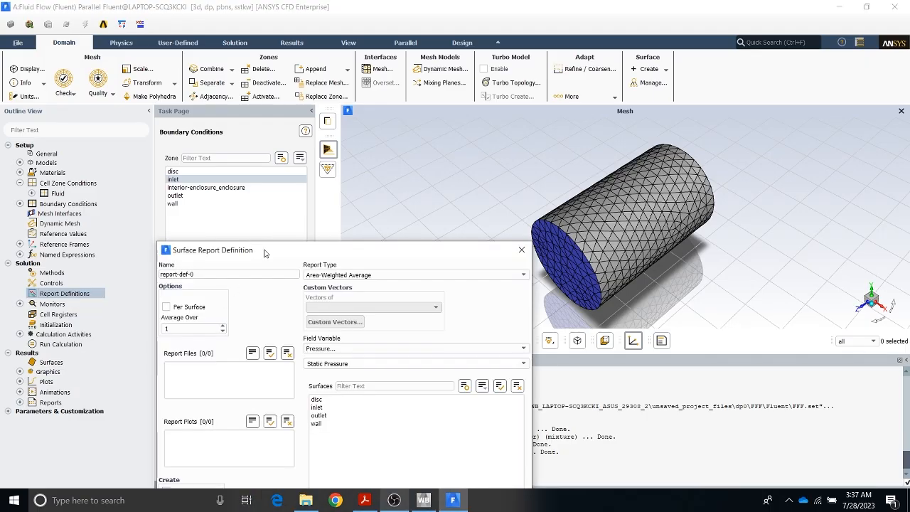
pyautogui.moveTo(264, 253); pyautogui.dragTo(212, 144)
pyautogui.moveTo(170, 165); pyautogui.dragTo(104, 165)
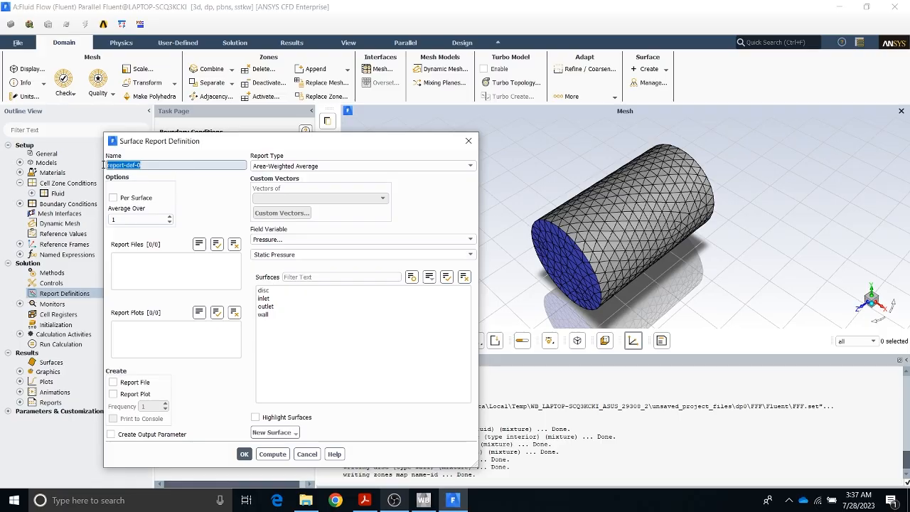
pyautogui.write('outlet')
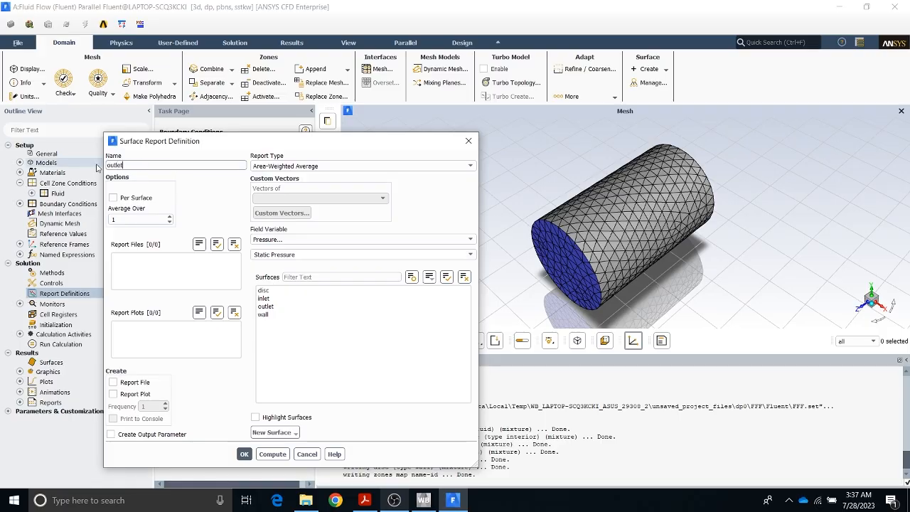
pyautogui.write('_p')
pyautogui.click(267, 306)
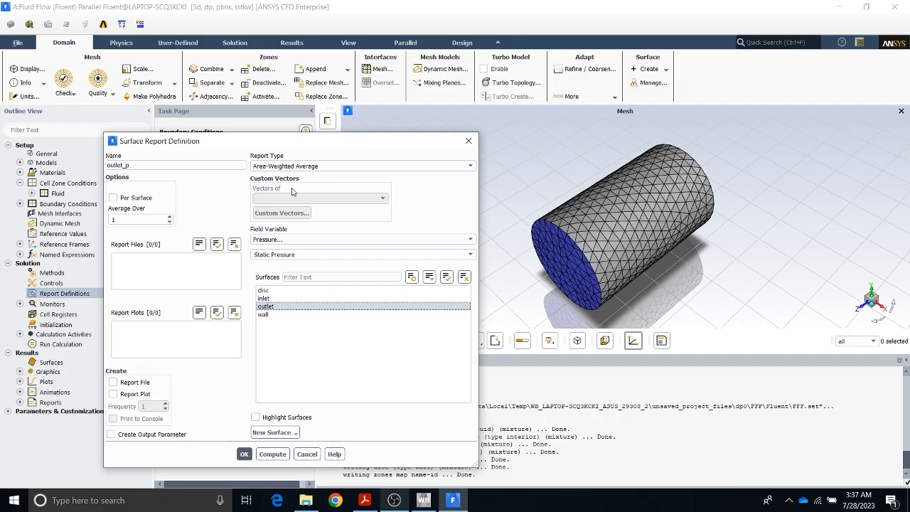
pyautogui.click(112, 383)
pyautogui.click(113, 394)
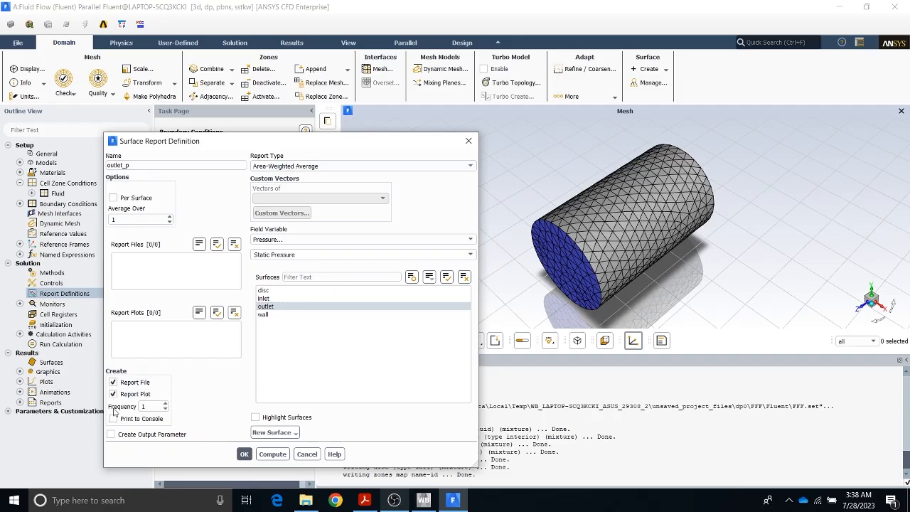
pyautogui.click(112, 393)
pyautogui.click(113, 418)
pyautogui.click(113, 419)
pyautogui.click(113, 382)
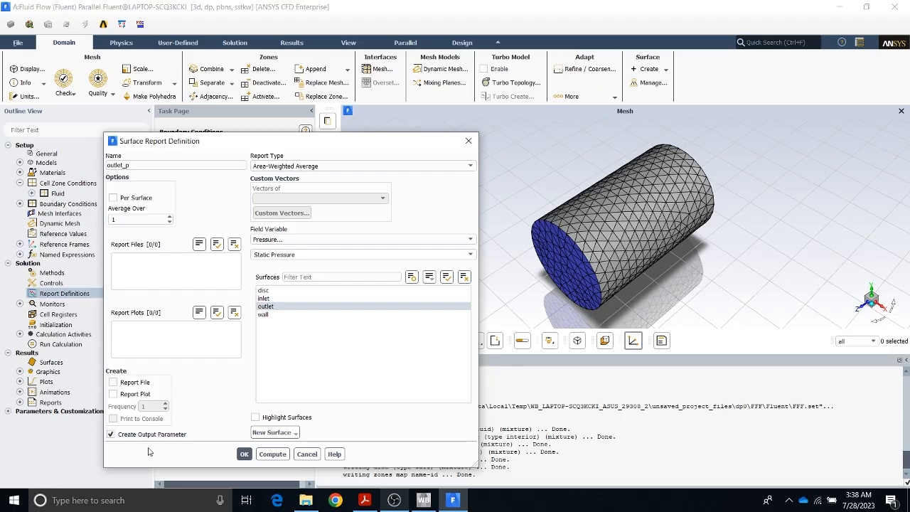
# Save the outlet_p report with an output parameter, check it in Workbench's Parameter Set, and return to Fluent
pyautogui.click(244, 454)
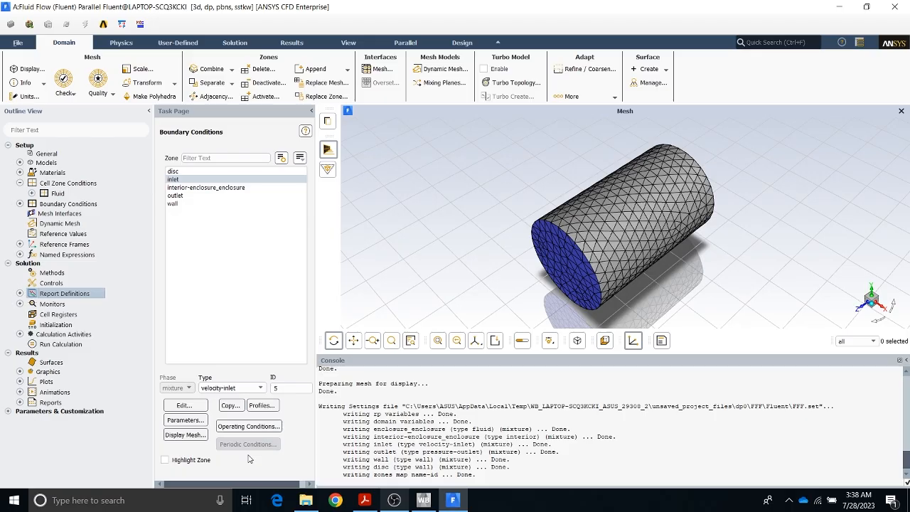
pyautogui.click(423, 499)
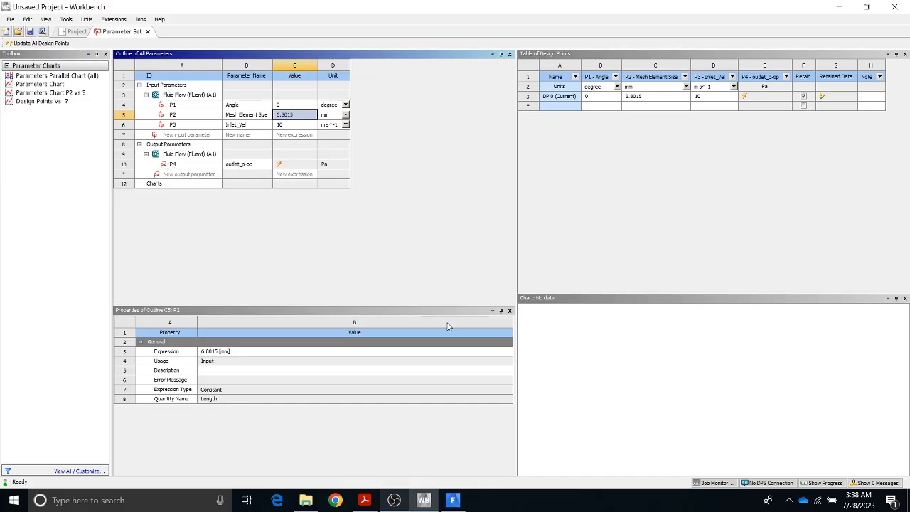
pyautogui.click(452, 499)
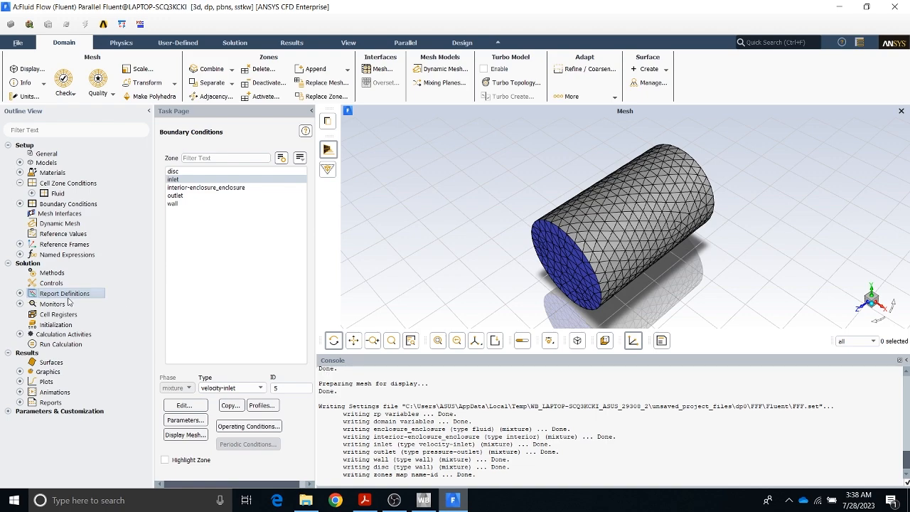
# Initialize the solution using Hybrid Initialization
pyautogui.click(55, 324)
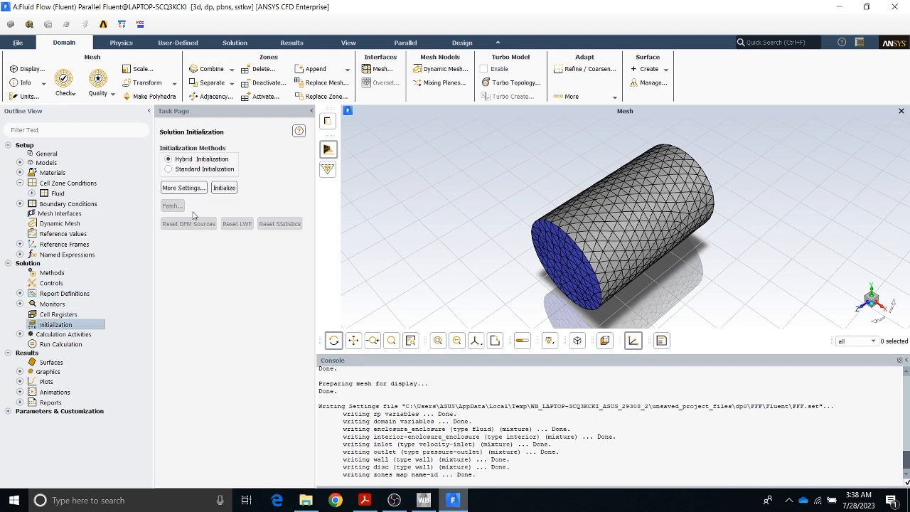
pyautogui.click(224, 187)
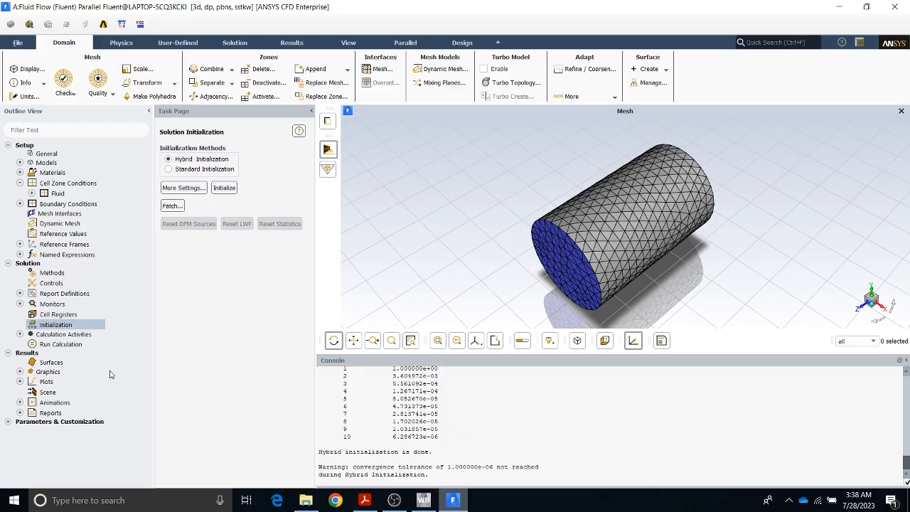
# Run the calculation for 100 iterations and check the convergence message in the console
pyautogui.click(70, 344)
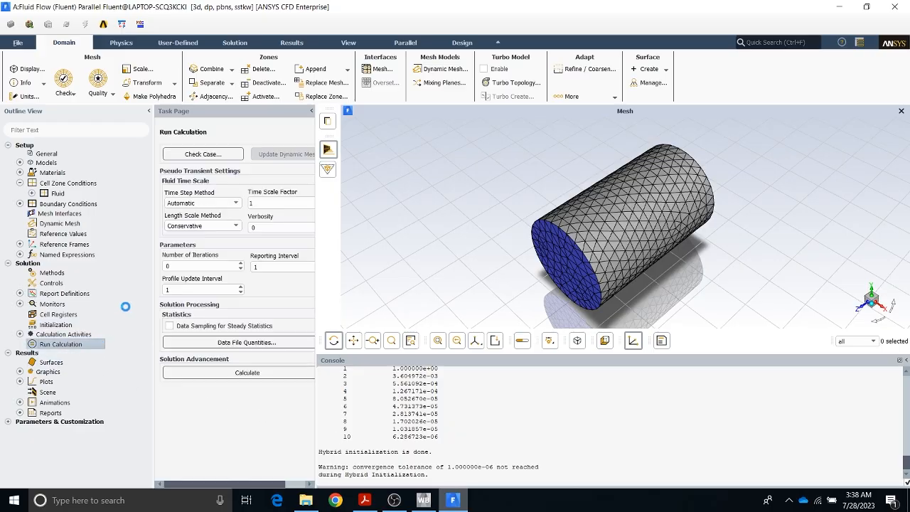
pyautogui.click(191, 266)
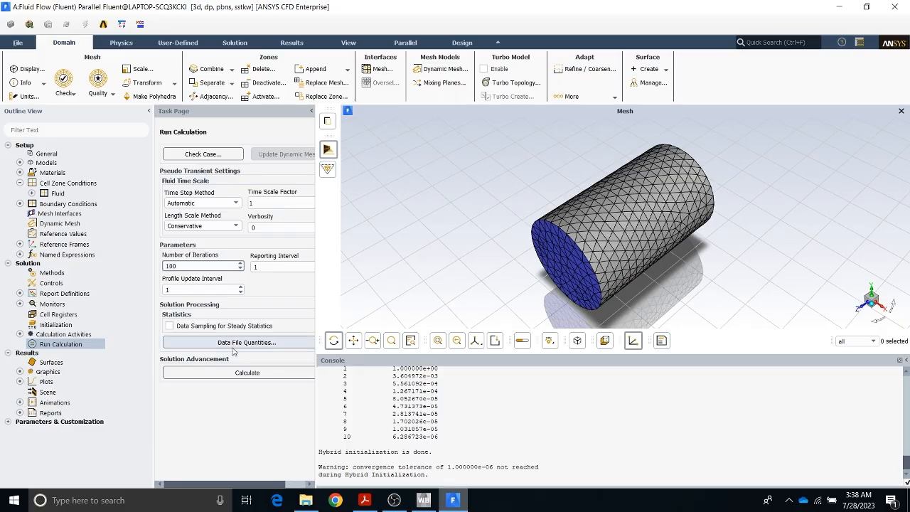
pyautogui.click(242, 374)
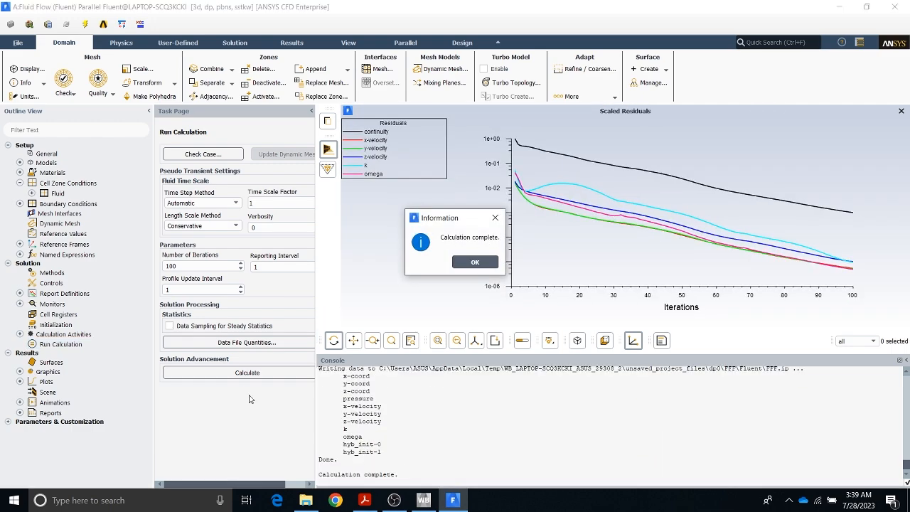
pyautogui.click(473, 263)
pyautogui.scroll(3, 420, 432)
pyautogui.scroll(1, 412, 435)
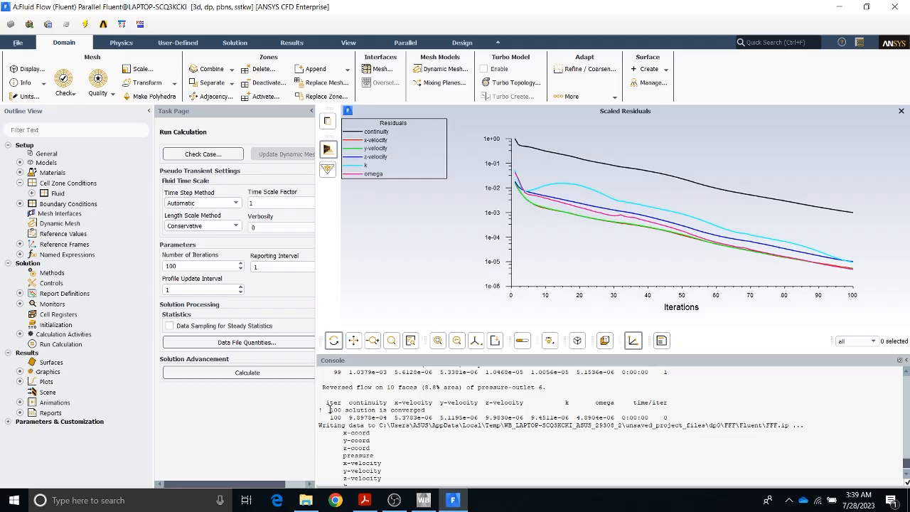
pyautogui.moveTo(329, 410); pyautogui.dragTo(426, 410)
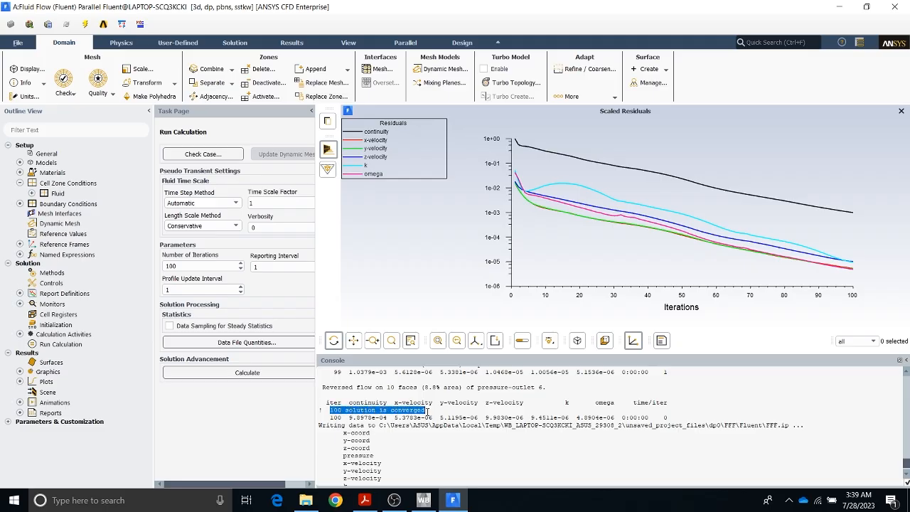
pyautogui.click(427, 410)
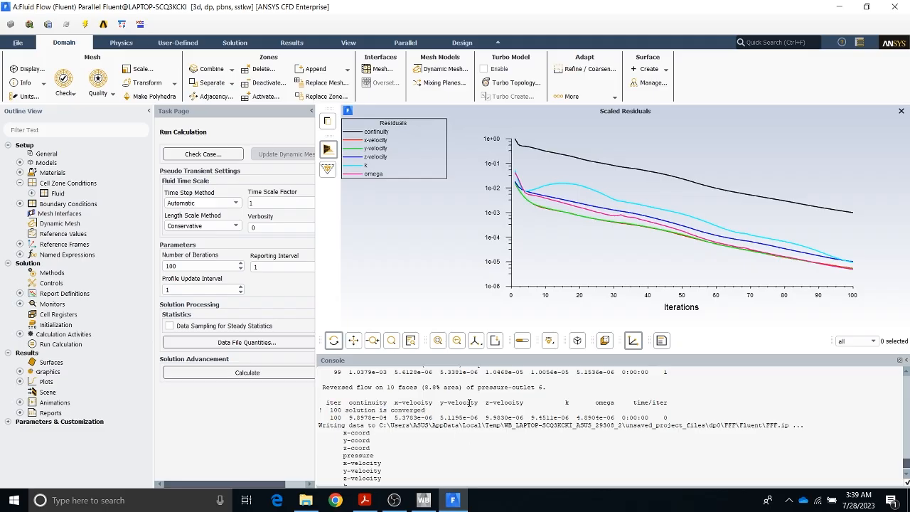
# Switch to Workbench's Parameter Set and add a design point with a 15 degree angle and 8 m/s inlet velocity
pyautogui.click(421, 501)
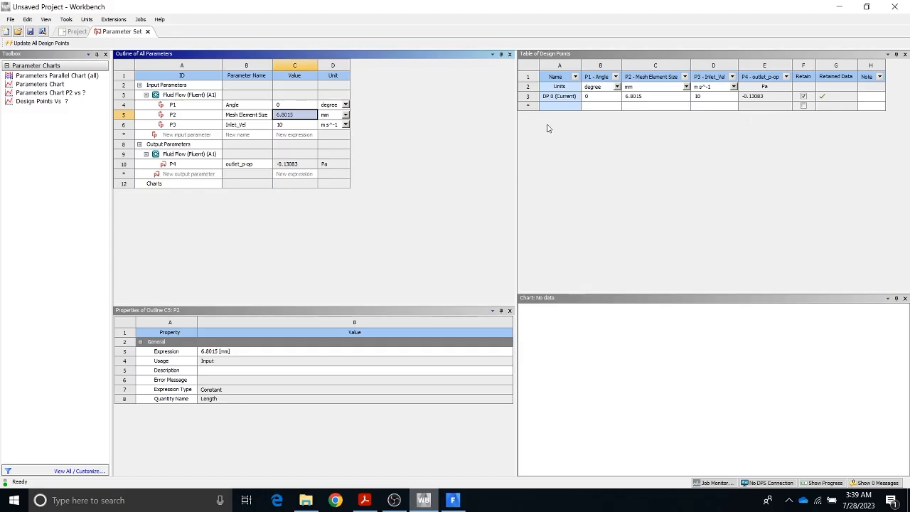
pyautogui.click(596, 105)
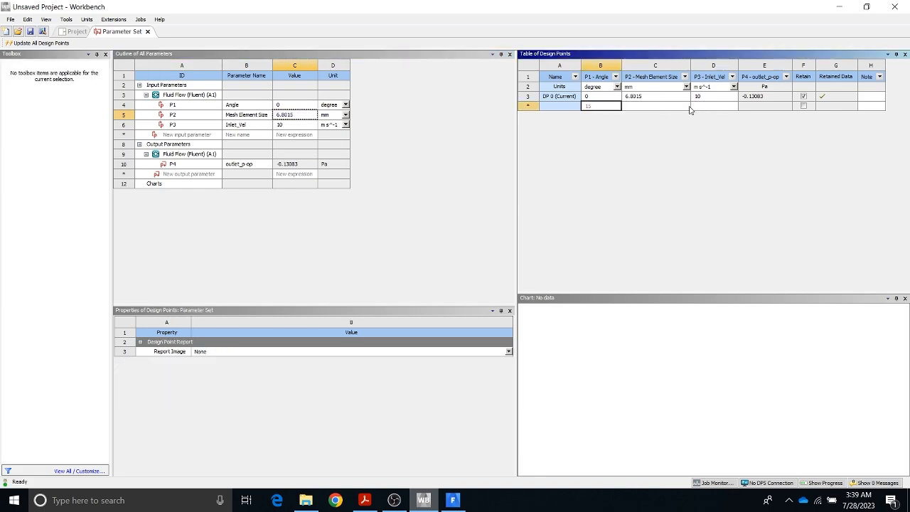
pyautogui.write('15')
pyautogui.click(648, 106)
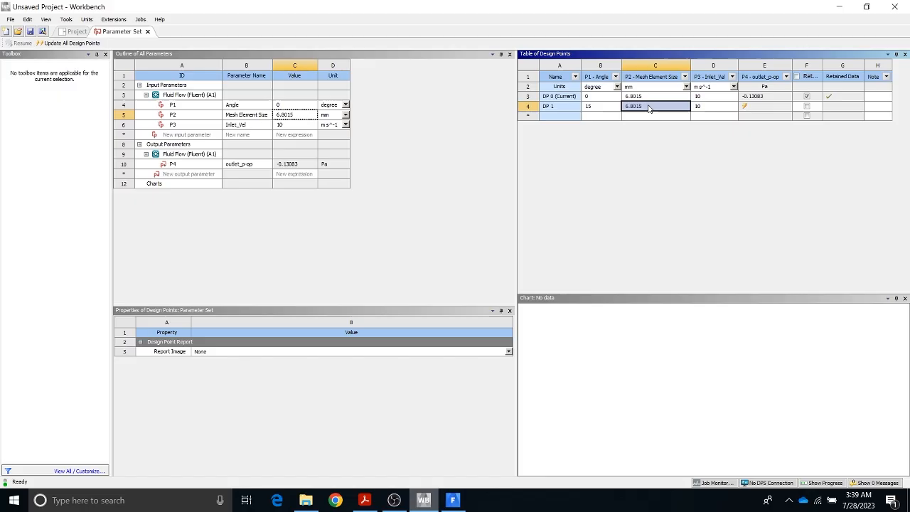
pyautogui.click(716, 107)
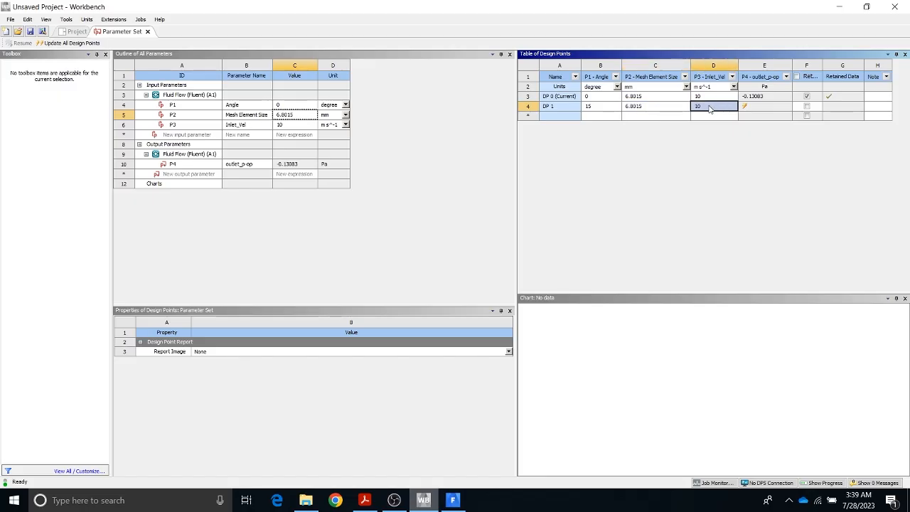
pyautogui.write('8')
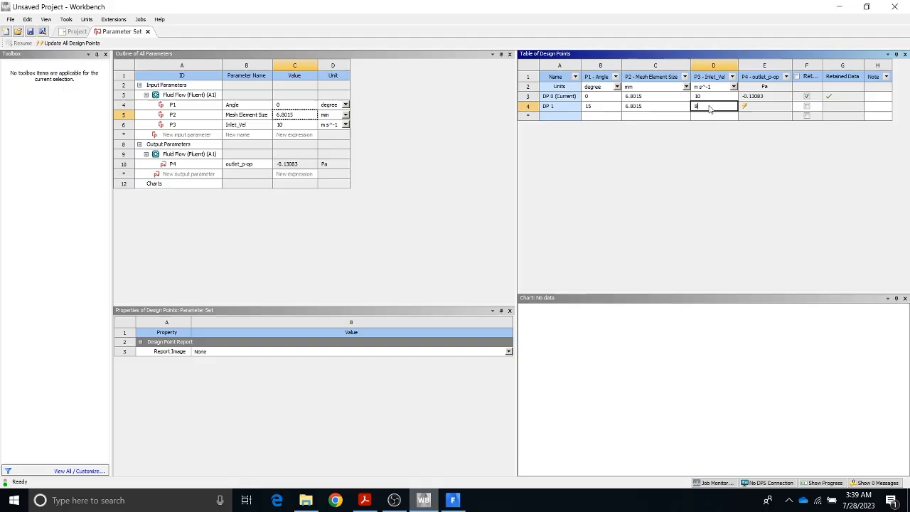
# Add a second new design point with a 40 degree angle and an inlet velocity of 7 m/s
pyautogui.click(592, 116)
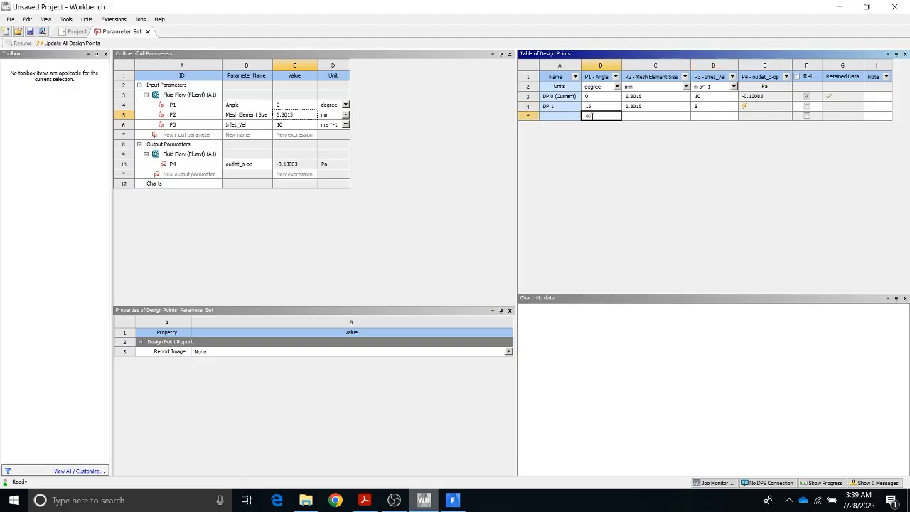
pyautogui.write('40')
pyautogui.click(714, 118)
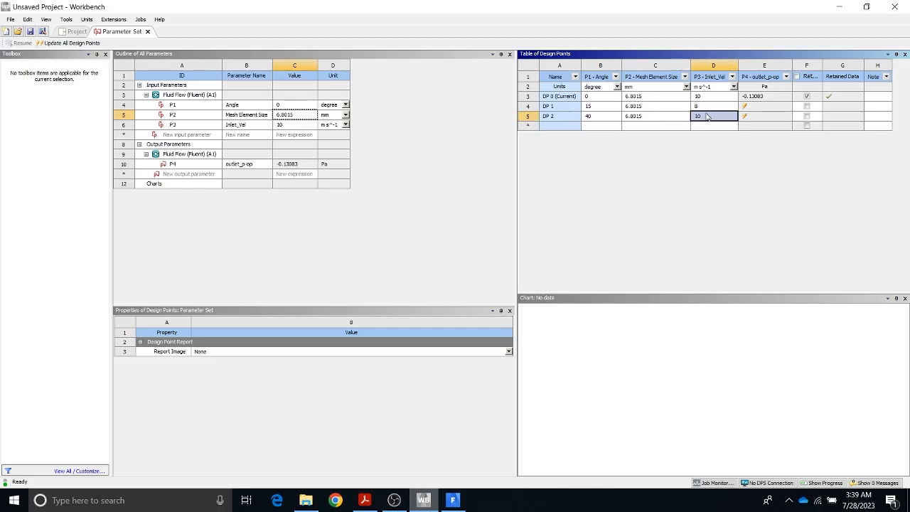
pyautogui.write('7')
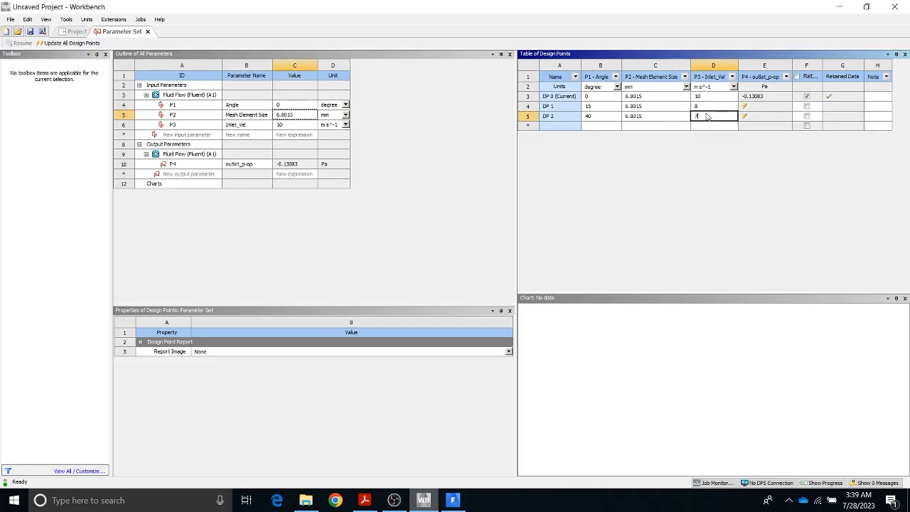
# Add a third new design point with a 90 degree angle and 5 m/s inlet velocity, and start updating all design points
pyautogui.click(608, 126)
pyautogui.write('90')
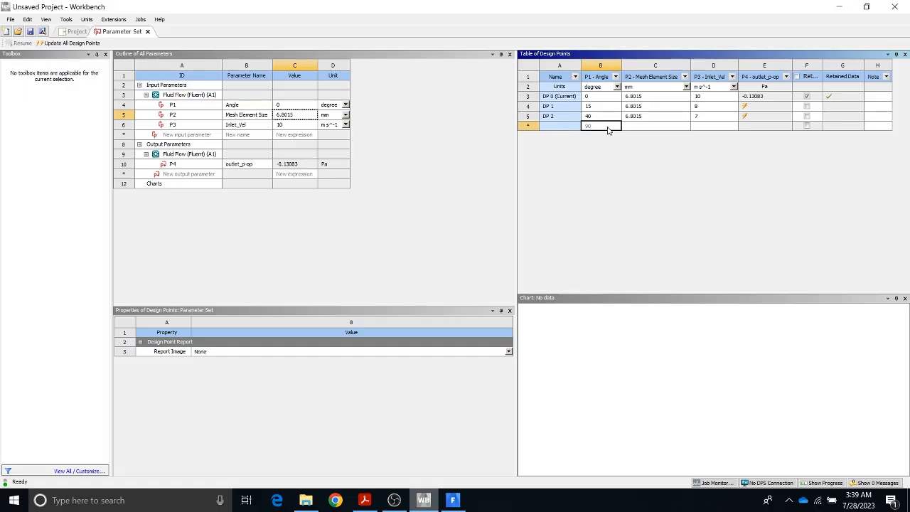
pyautogui.click(693, 128)
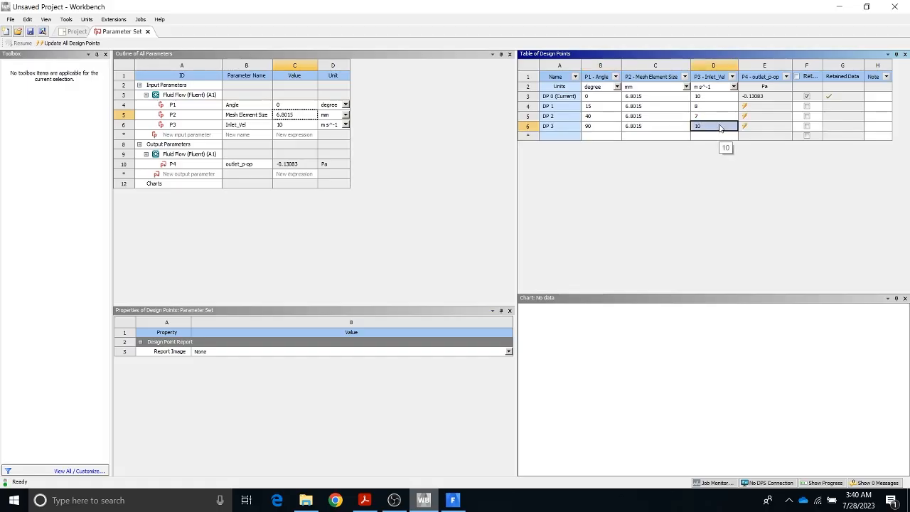
pyautogui.write('5')
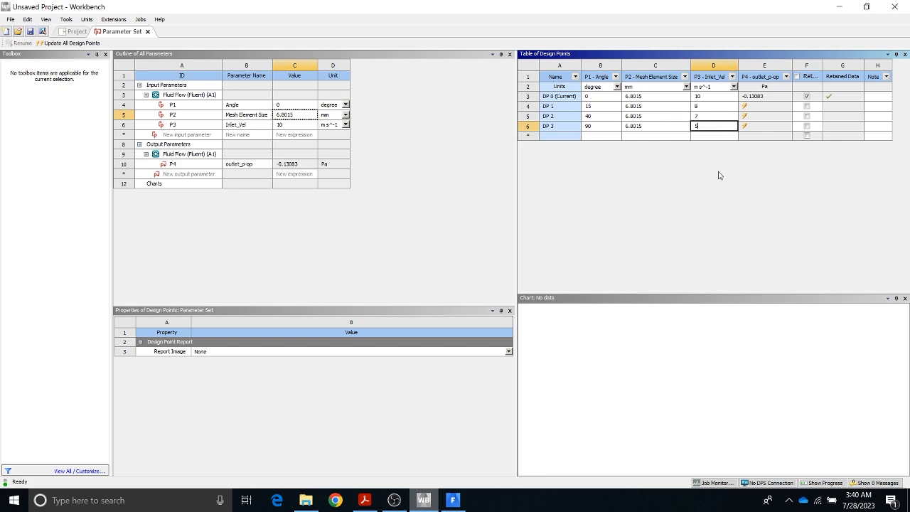
pyautogui.press('Return')
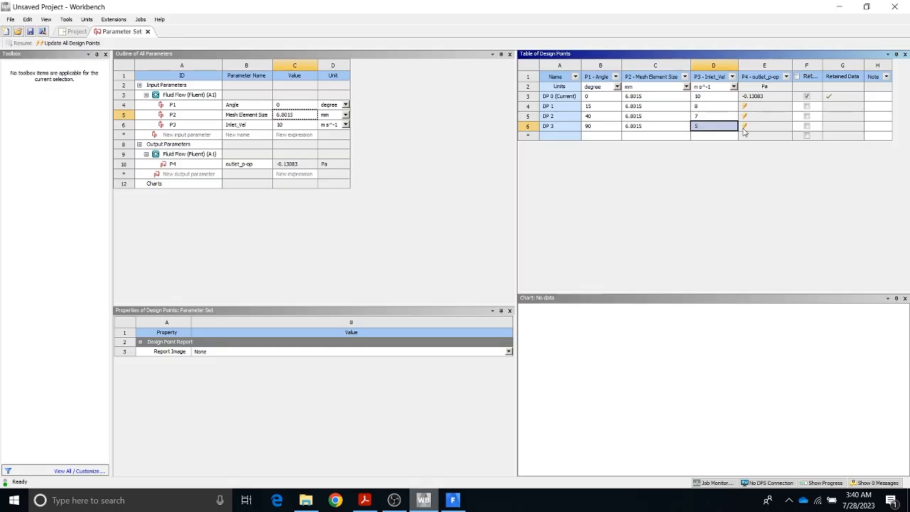
pyautogui.click(77, 44)
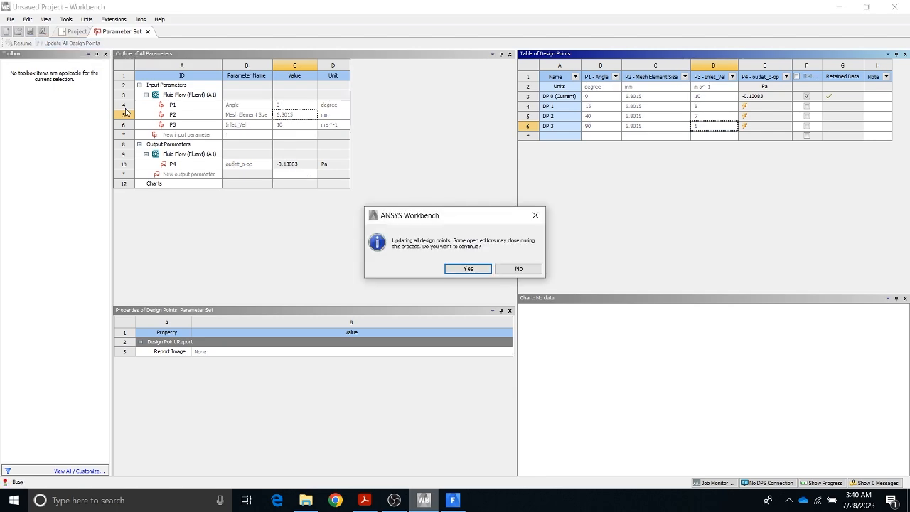
pyautogui.click(455, 269)
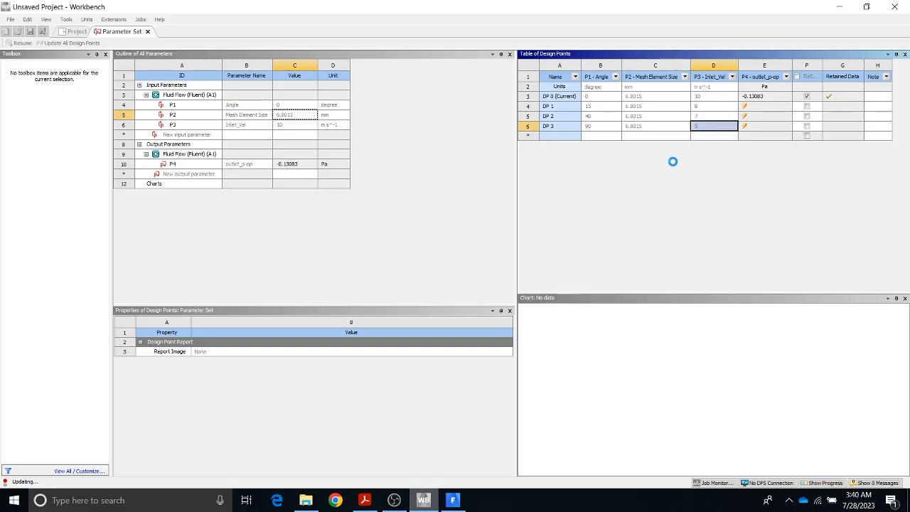